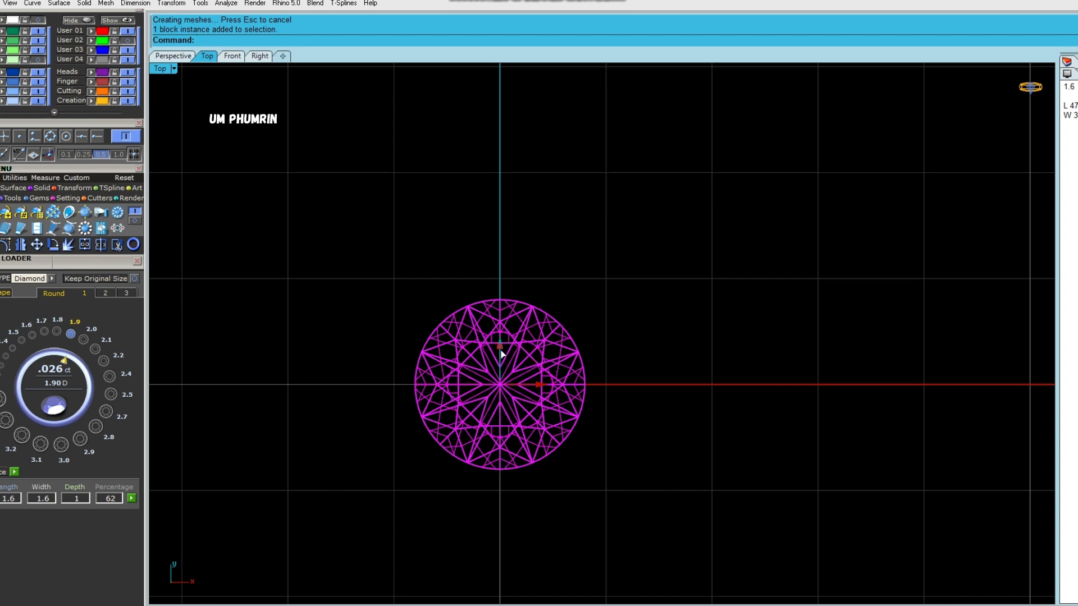
# Step: Mirror the 1.6 mm round diamond across the horizontal axis through origin 0, keeping the original
pyautogui.write('Mirror')
pyautogui.press('Return')
pyautogui.write('0')
pyautogui.press('Return')
pyautogui.click(656, 387)
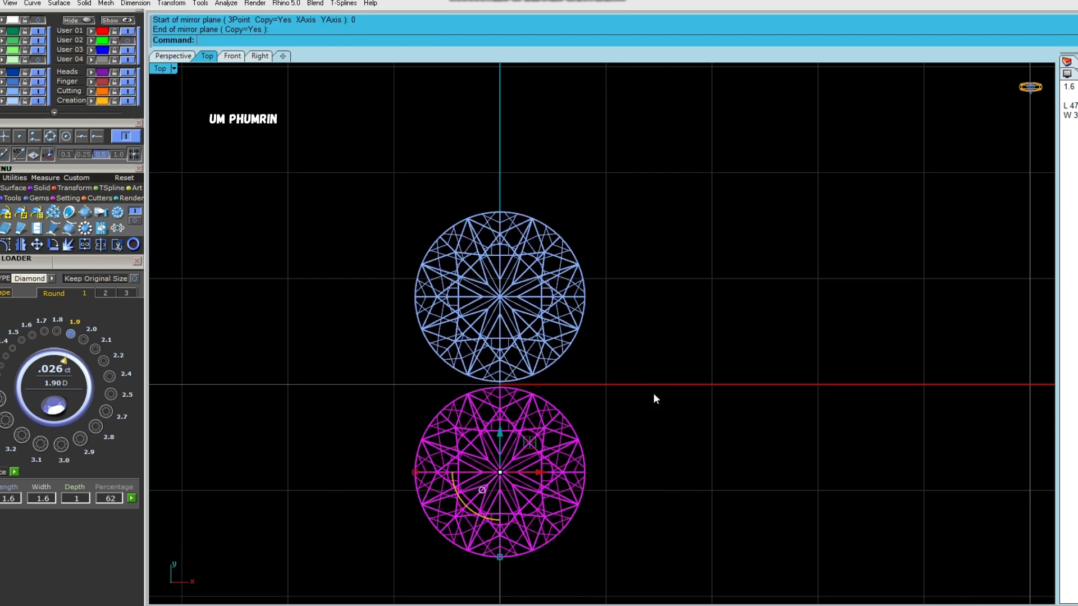
# Step: Nudge the lower diamond slightly and check its gap to the upper diamond with an aligned dimension
pyautogui.scroll(3, 505, 433)
pyautogui.moveTo(496, 449); pyautogui.dragTo(504, 454)
pyautogui.write('da')
pyautogui.press('Return')
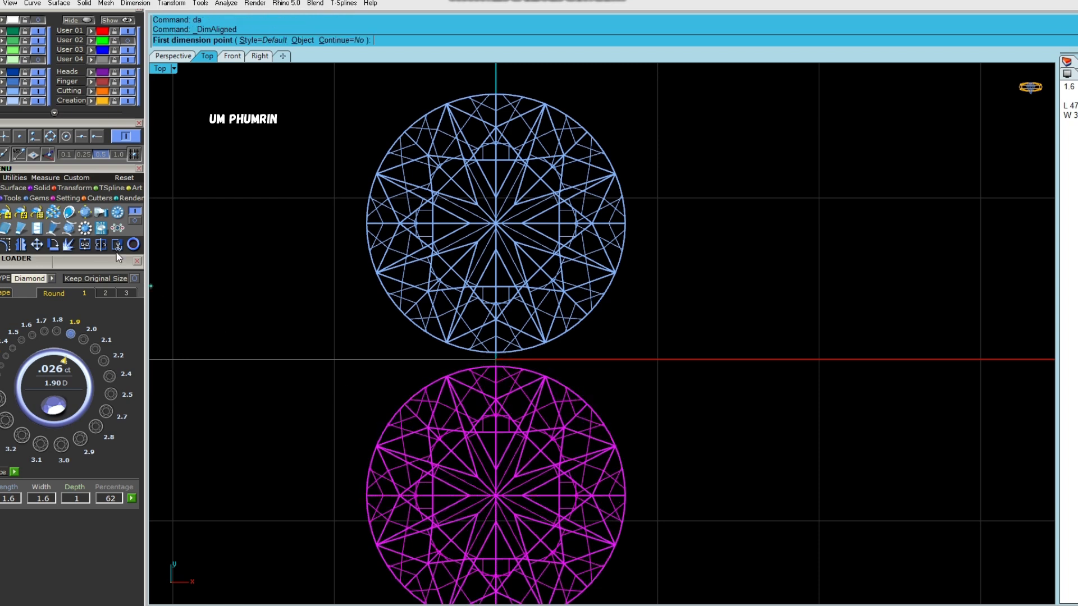
pyautogui.scroll(4, 564, 380)
pyautogui.click(461, 341)
pyautogui.click(461, 360)
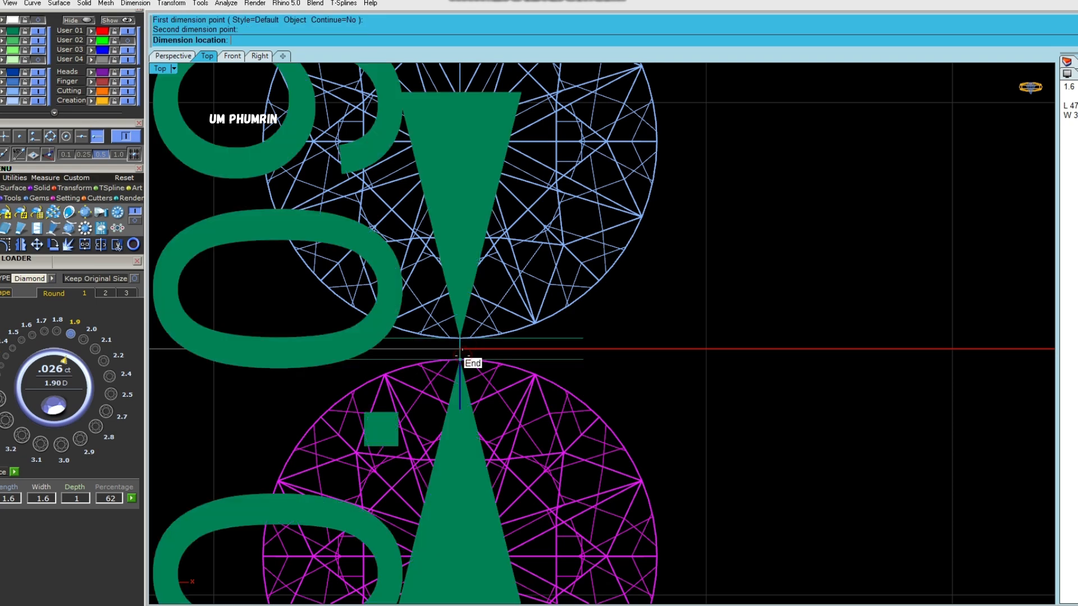
pyautogui.scroll(-4, 464, 363)
pyautogui.press('Escape')
# Step: Shift the lower diamond slightly further down and check the gap between the two diamonds again
pyautogui.scroll(4, 463, 374)
pyautogui.moveTo(460, 502); pyautogui.dragTo(461, 505)
pyautogui.write('da')
pyautogui.press('Return')
pyautogui.click(459, 349)
pyautogui.click(459, 322)
pyautogui.scroll(-4, 462, 326)
pyautogui.press('Escape')
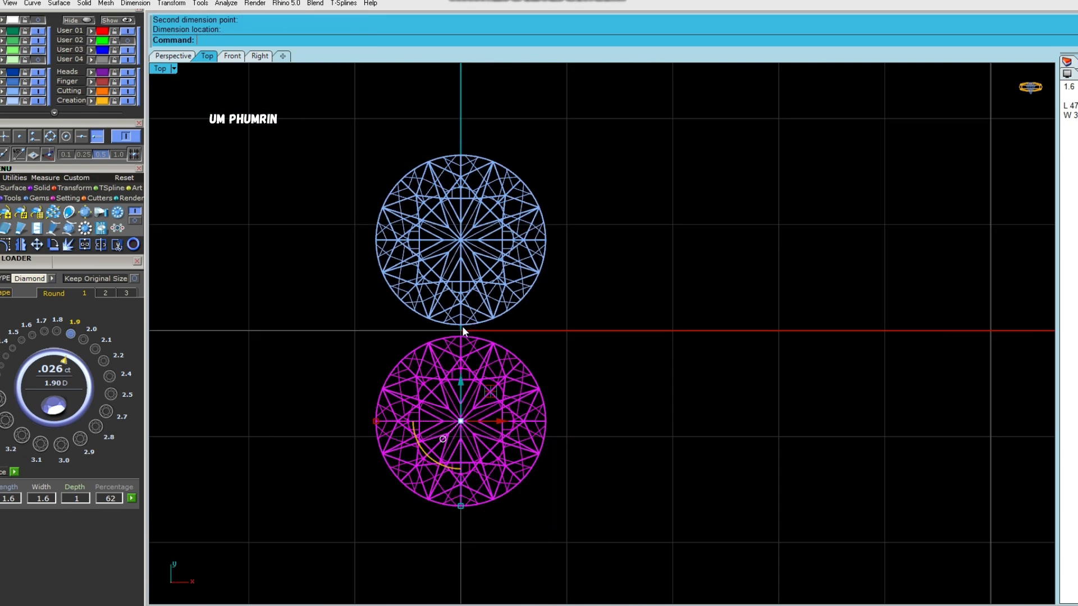
pyautogui.click(587, 361)
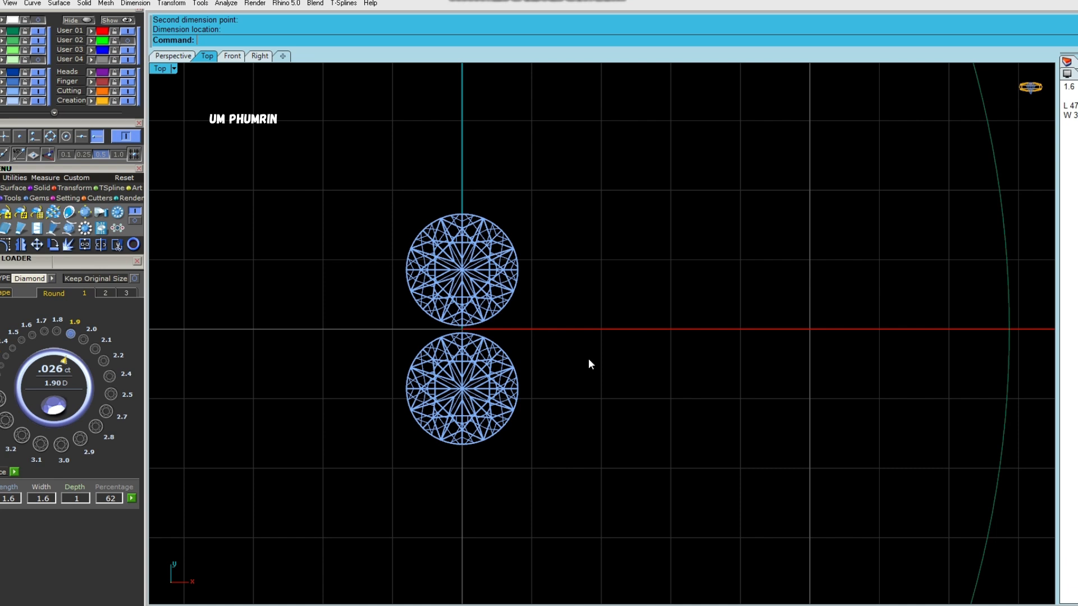
# Step: Load a marquise diamond 4.25 mm long and 2.25 mm wide at the origin, over the two round diamonds
pyautogui.moveTo(579, 413); pyautogui.dragTo(597, 448, button='right')
pyautogui.click(637, 451)
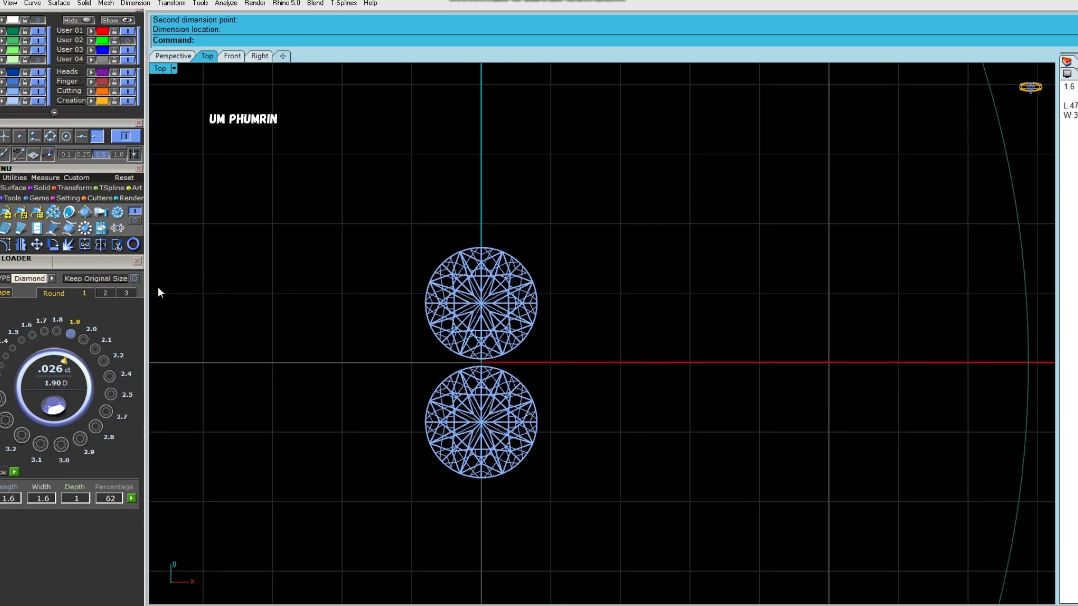
pyautogui.click(53, 279)
pyautogui.click(53, 279)
pyautogui.click(52, 279)
pyautogui.click(52, 279)
pyautogui.click(52, 279)
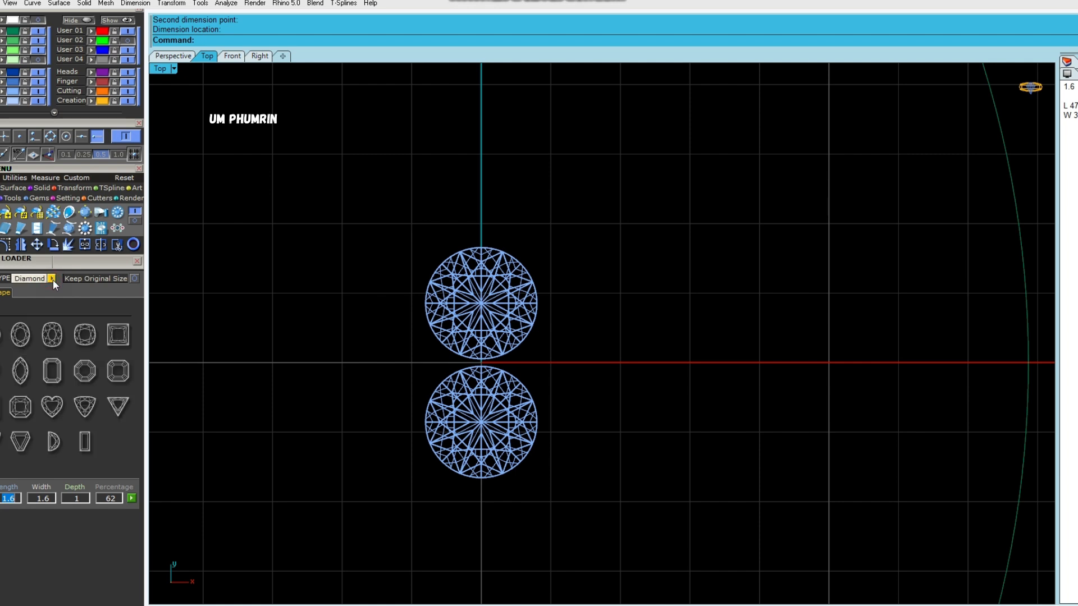
pyautogui.click(23, 372)
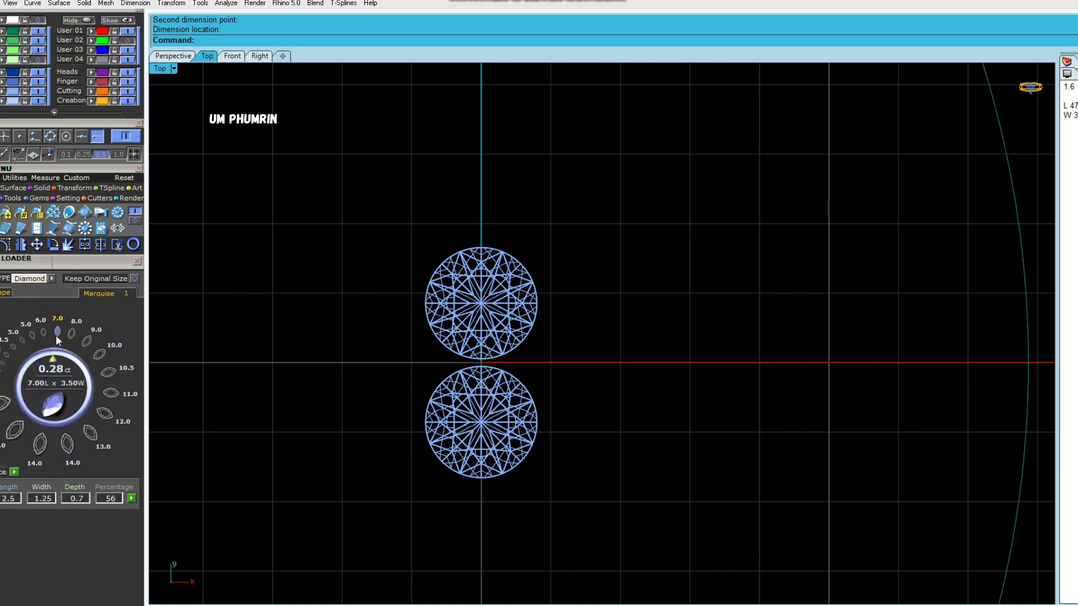
pyautogui.click(59, 330)
pyautogui.click(6, 378)
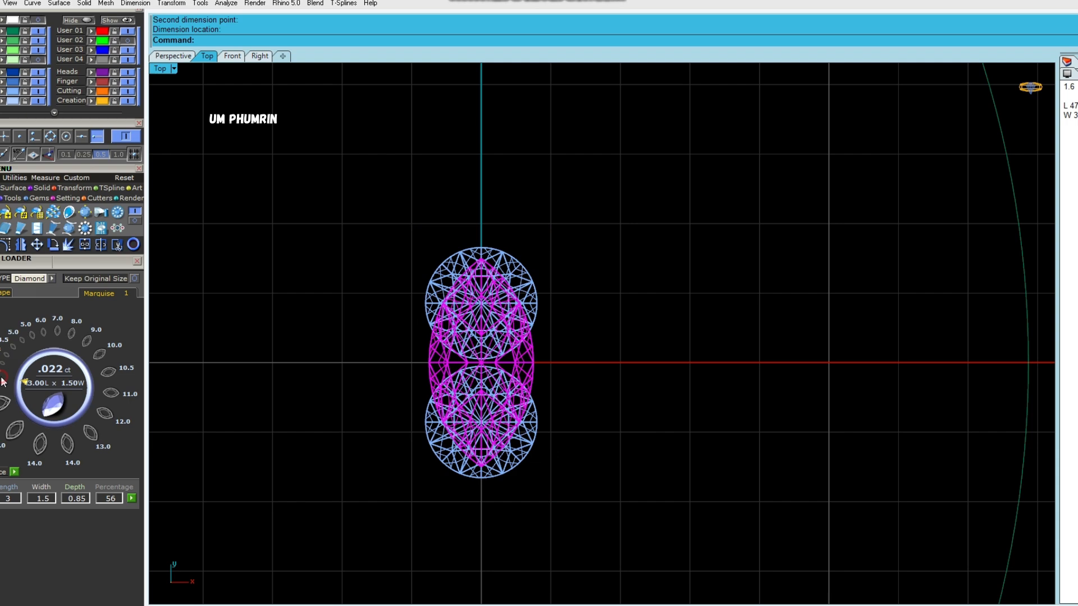
pyautogui.click(10, 362)
pyautogui.click(99, 355)
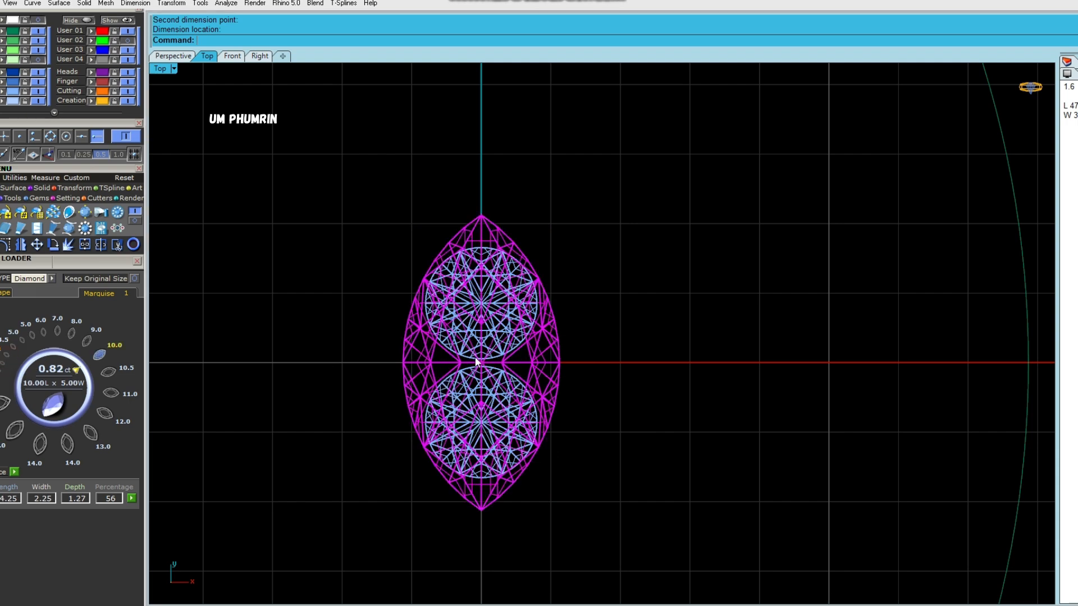
# Step: Create the marquise diamond's outline curve, delete the marquise gem and select the outline
pyautogui.press('Return')
pyautogui.press('Return')
pyautogui.click(609, 342)
pyautogui.press('Delete')
pyautogui.click(624, 346)
pyautogui.scroll(4, 485, 338)
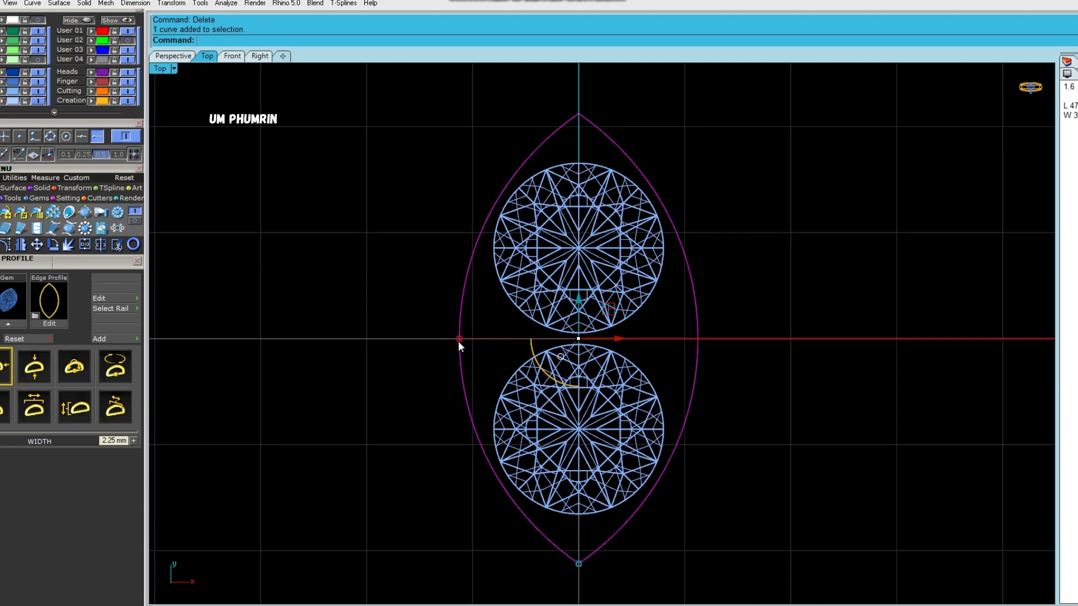
# Step: Narrow the marquise outline symmetrically until its sides fit closely around the two round diamonds
pyautogui.moveTo(460, 338); pyautogui.dragTo(475, 336)
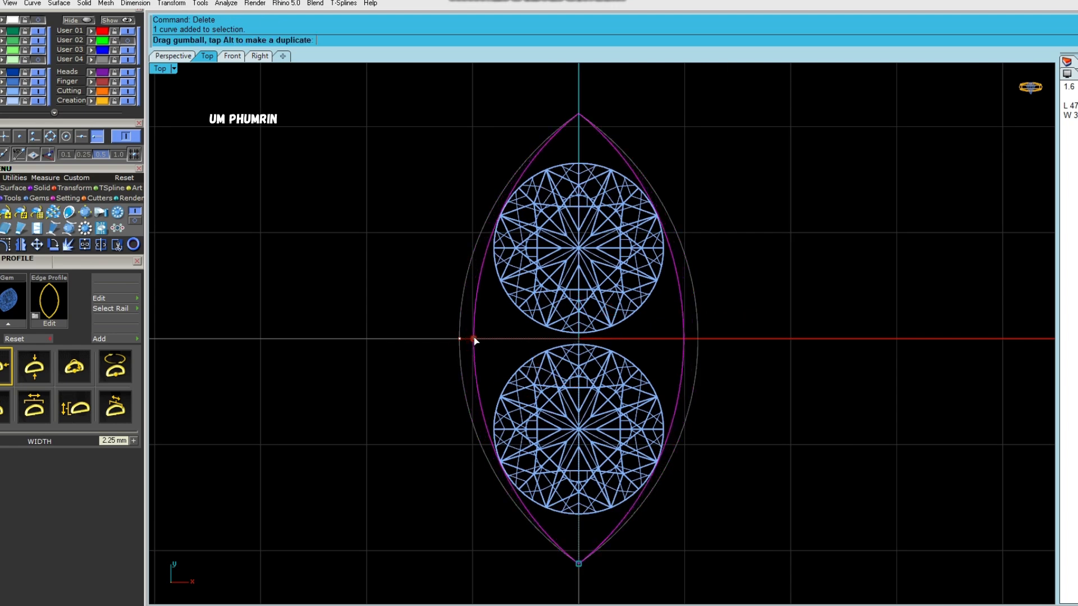
pyautogui.scroll(-4, 475, 336)
pyautogui.scroll(3, 549, 488)
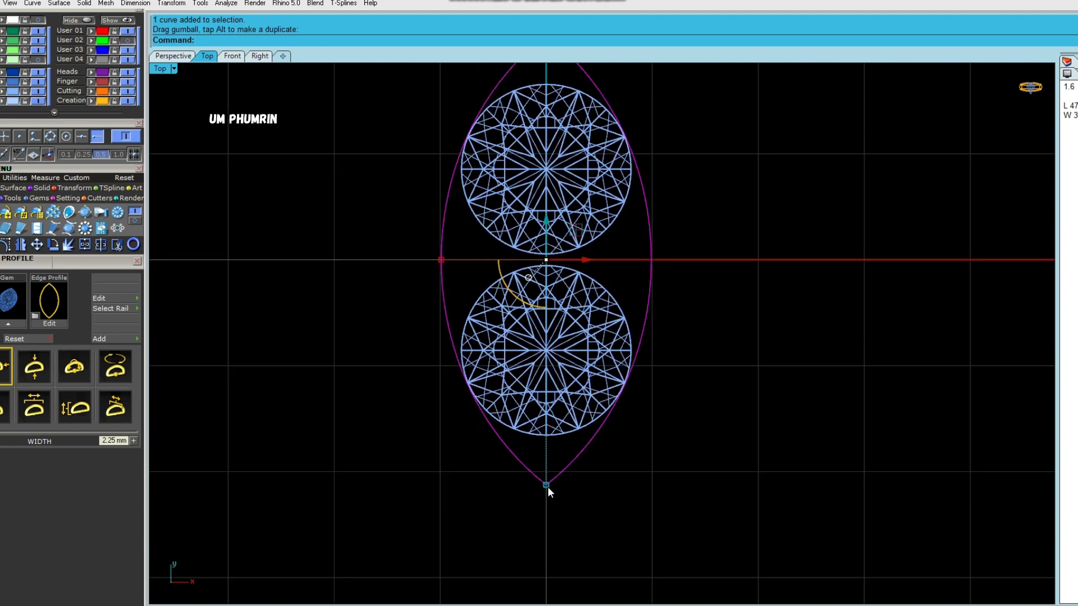
pyautogui.scroll(-2, 635, 418)
pyautogui.click(657, 404)
pyautogui.scroll(-5, 662, 365)
pyautogui.scroll(-3, 670, 373)
pyautogui.moveTo(586, 299); pyautogui.dragTo(660, 390)
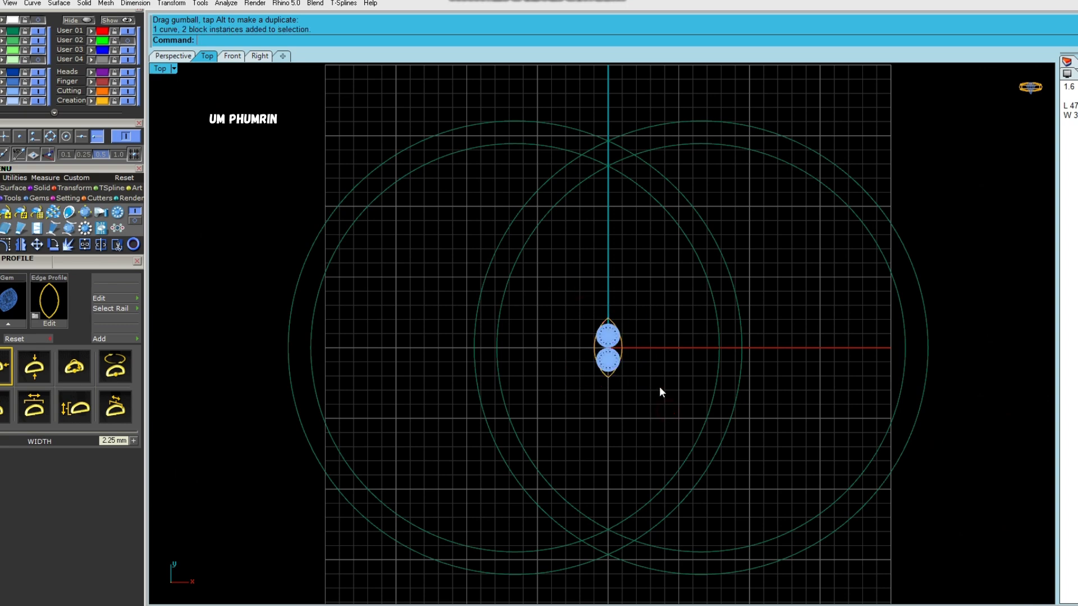
pyautogui.scroll(4, 621, 356)
pyautogui.scroll(-2, 644, 394)
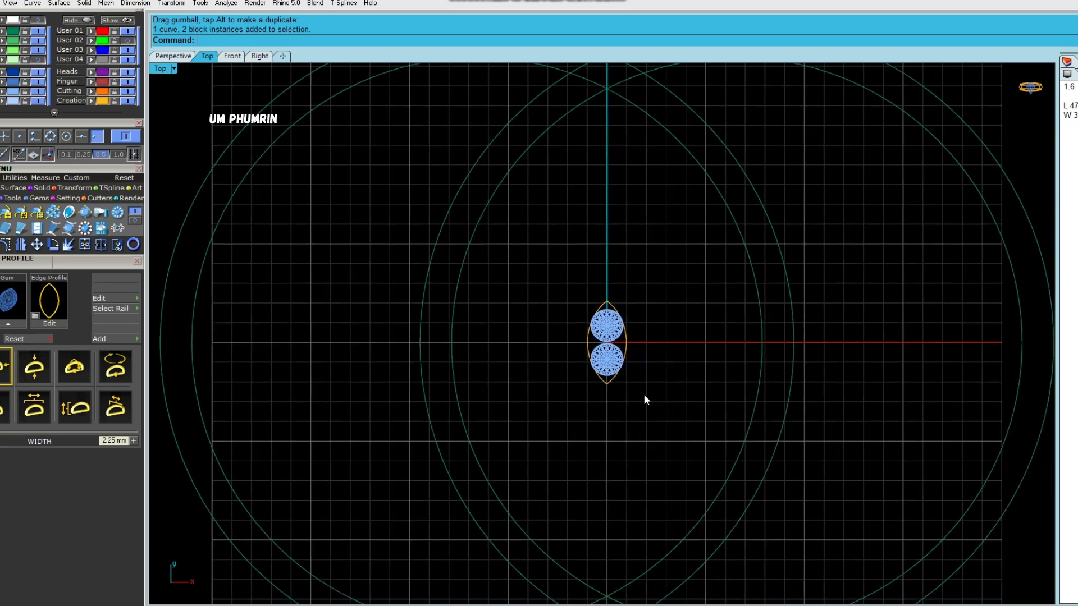
# Step: Draw a vertical line through the origin, trim away the outline's left half with it and delete the line
pyautogui.scroll(4, 645, 394)
pyautogui.write('r')
pyautogui.press('Return')
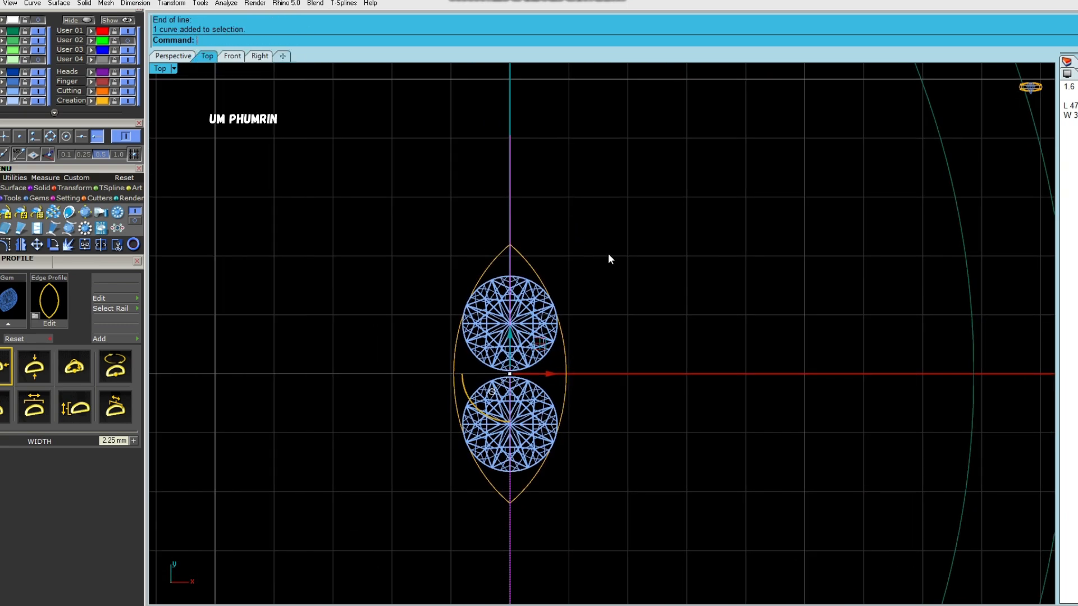
pyautogui.click(492, 265)
pyautogui.press('Return')
pyautogui.press('Delete')
# Step: Rebuild the remaining right half of the outline with 9 points and degree 3
pyautogui.click(530, 262)
pyautogui.scroll(2, 543, 288)
pyautogui.moveTo(542, 288); pyautogui.dragTo(497, 242, button='right')
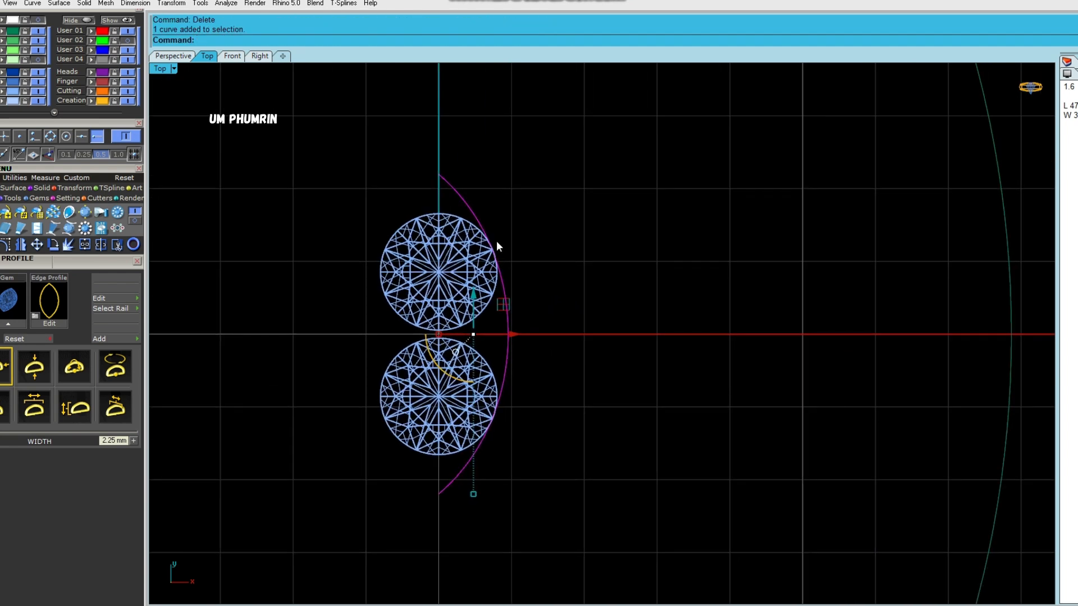
pyautogui.write('reb')
pyautogui.press('Return')
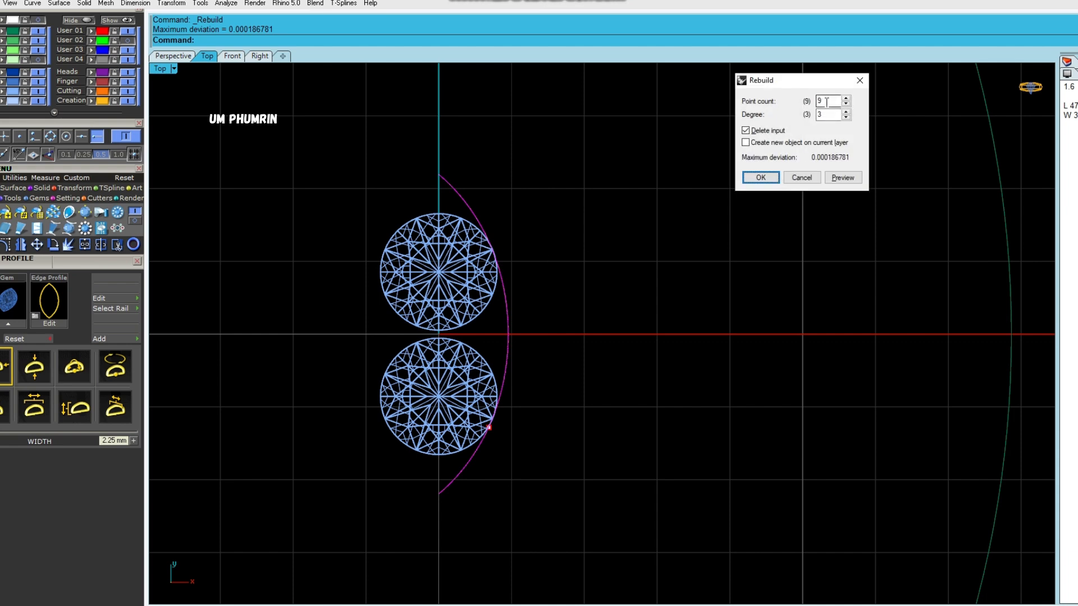
pyautogui.press('Return')
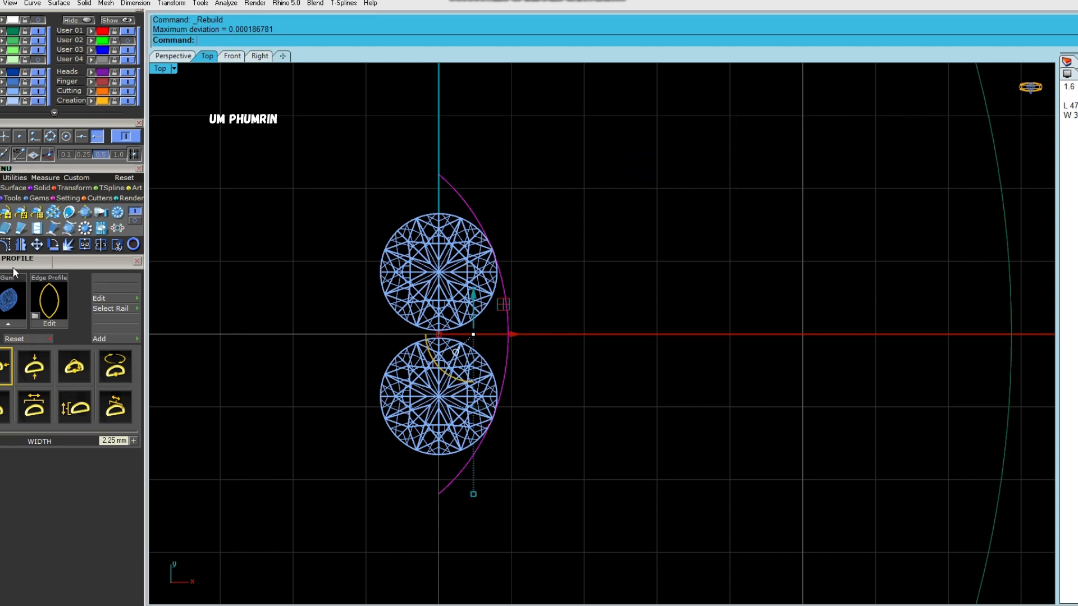
# Step: Turn on the half curve's control points and spread its upper and lower end points slightly apart
pyautogui.click(6, 245)
pyautogui.scroll(4, 463, 220)
pyautogui.moveTo(410, 132); pyautogui.dragTo(429, 187)
pyautogui.scroll(-4, 433, 193)
pyautogui.moveTo(468, 236); pyautogui.dragTo(479, 165, button='right')
pyautogui.keyDown('shift'); pyautogui.click(438, 416); pyautogui.keyUp('shift')
pyautogui.scroll(3, 438, 418)
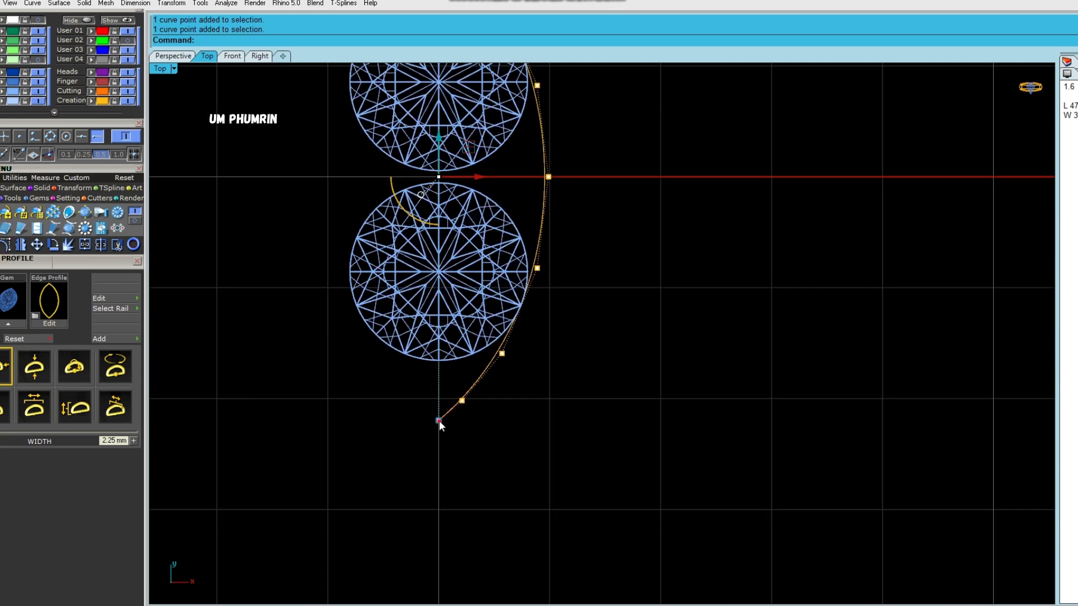
pyautogui.scroll(-3, 503, 427)
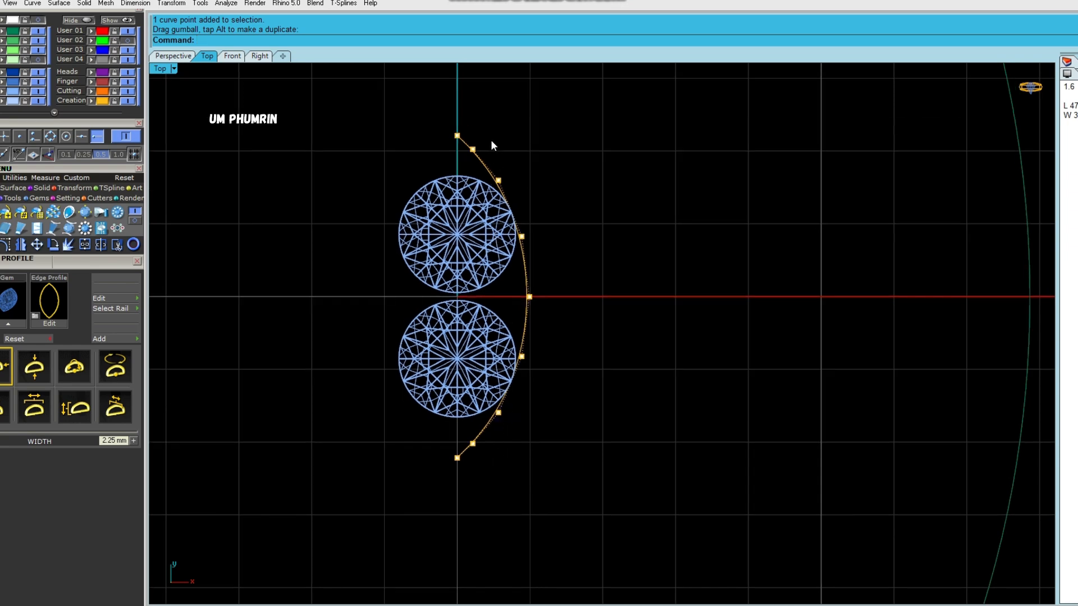
# Step: Adjust the third control point from each end together so the half curve fits the diamonds' edges
pyautogui.moveTo(490, 137); pyautogui.dragTo(509, 258)
pyautogui.scroll(3, 500, 419)
pyautogui.scroll(3, 498, 406)
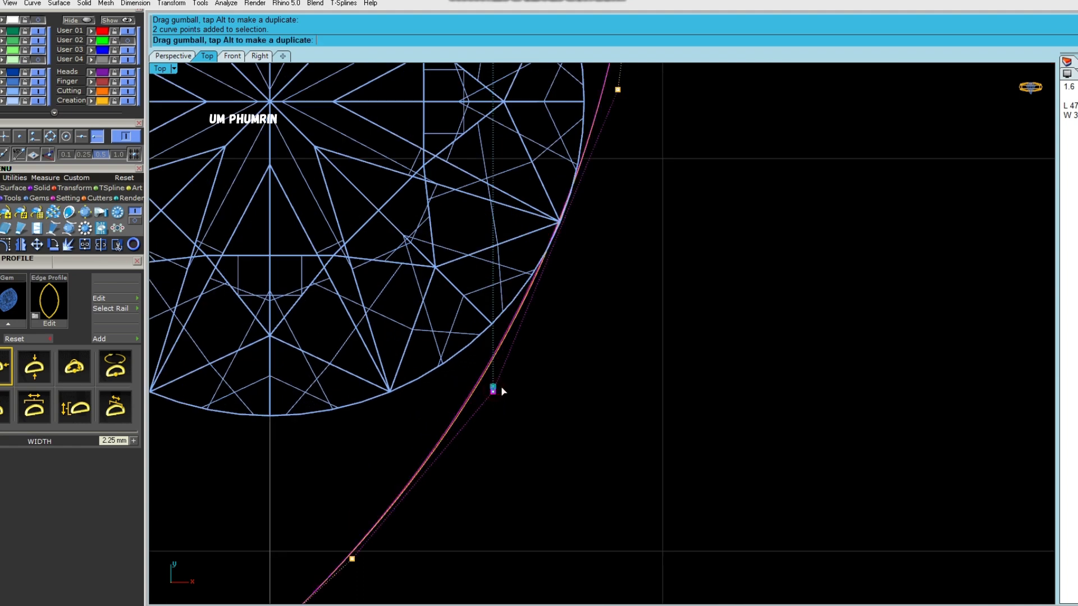
pyautogui.scroll(-8, 500, 384)
pyautogui.scroll(1, 480, 174)
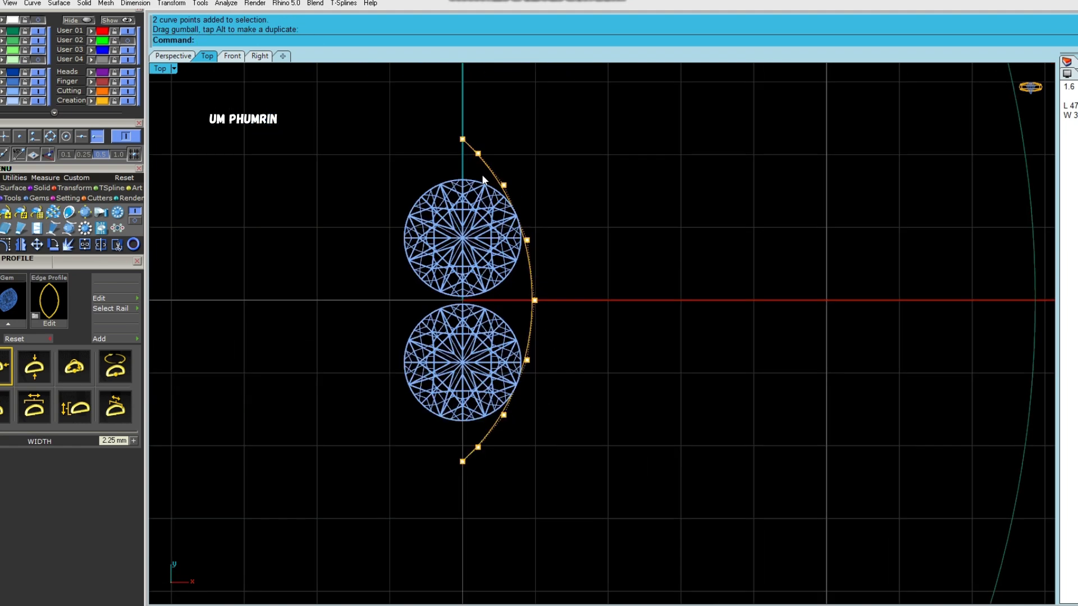
# Step: Stretch the half curve's two end points slightly further apart and turn off its control points
pyautogui.moveTo(433, 109); pyautogui.dragTo(468, 493)
pyautogui.scroll(5, 465, 466)
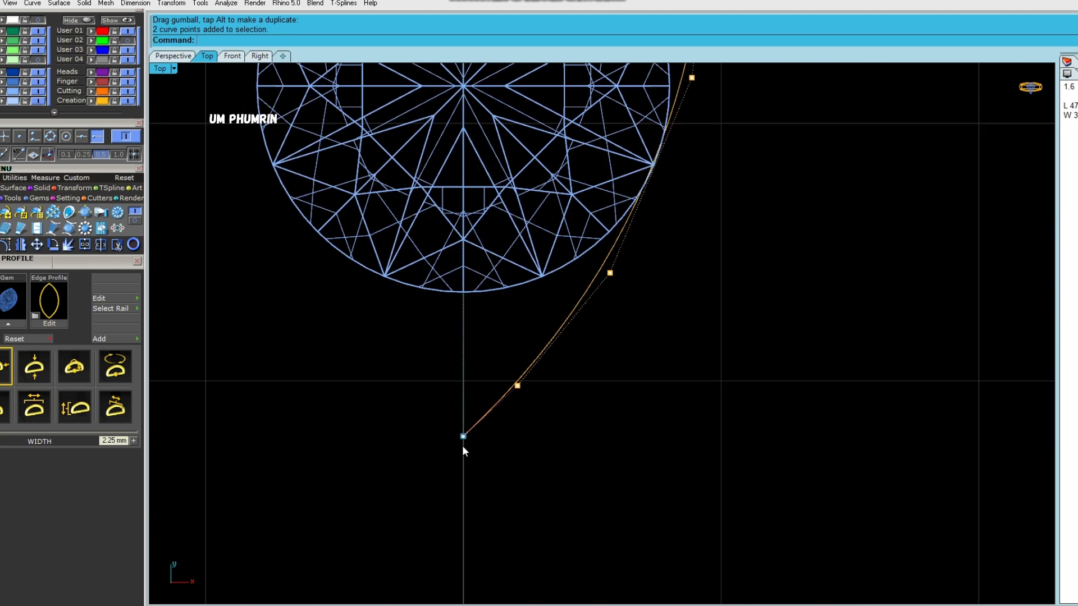
pyautogui.press('Escape')
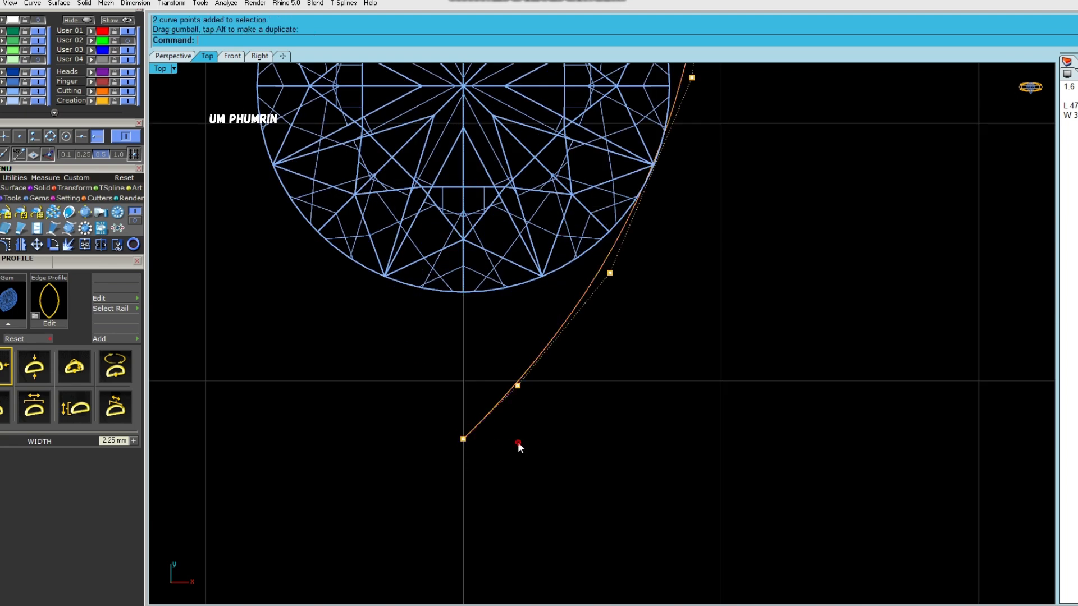
pyautogui.scroll(-5, 518, 441)
# Step: Rebuild the adjusted half curve again with 9 points and degree 3
pyautogui.click(527, 428)
pyautogui.scroll(-3, 533, 435)
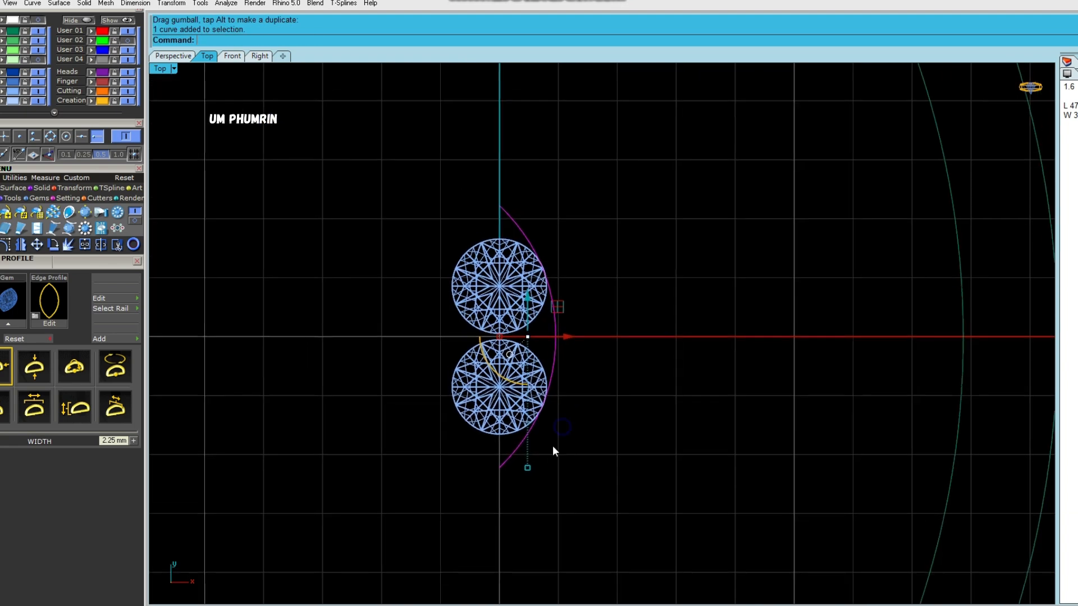
pyautogui.scroll(2, 550, 434)
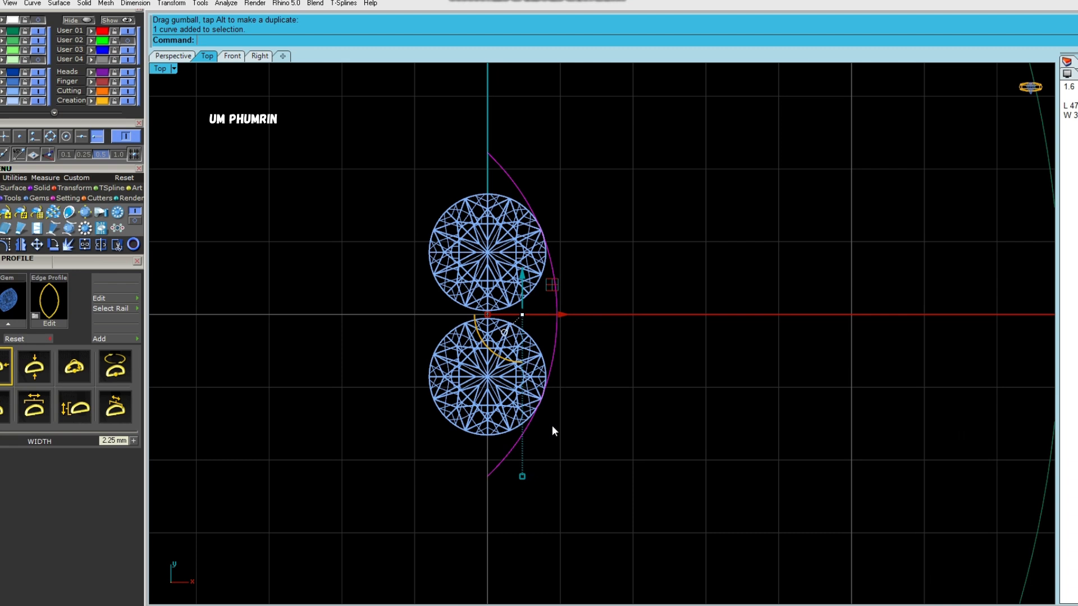
pyautogui.write('rb')
pyautogui.press('Return')
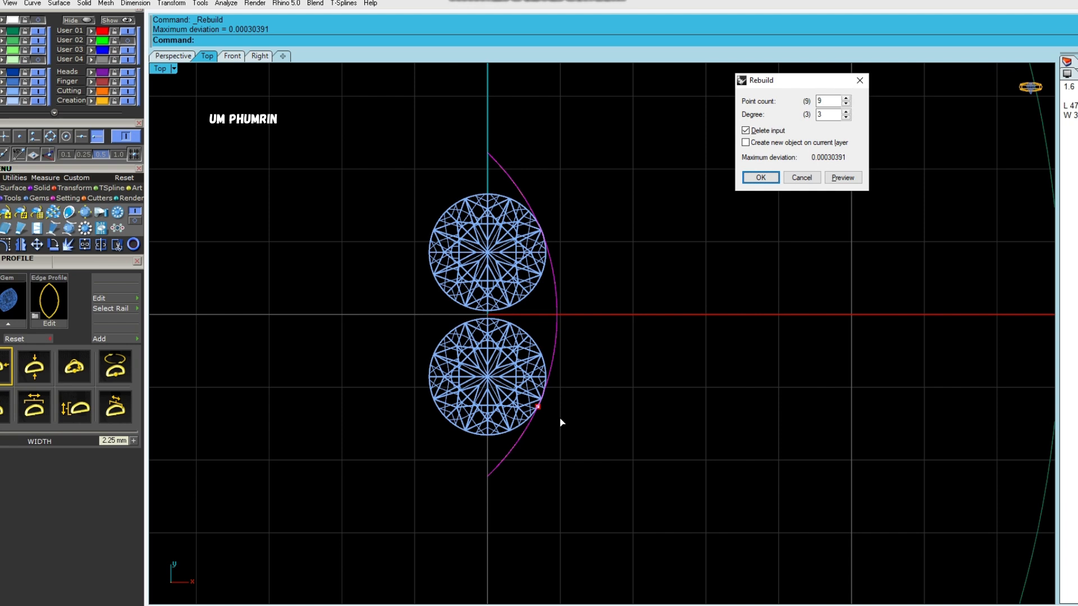
pyautogui.press('Return')
# Step: Mirror the half curve across the vertical axis through origin 0 and select the complete marquise outline
pyautogui.write('Mm')
pyautogui.press('Return')
pyautogui.write('0')
pyautogui.press('Return')
pyautogui.click(547, 474)
pyautogui.moveTo(548, 498); pyautogui.dragTo(446, 466)
pyautogui.scroll(-2, 487, 453)
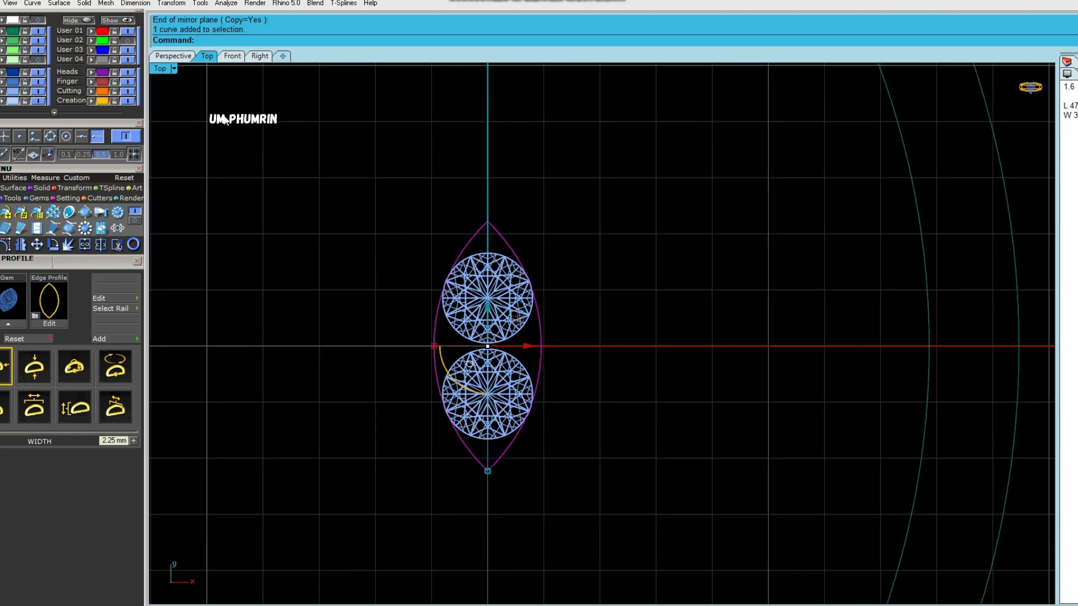
# Step: In the perspective view, draw a straight line between the two tips of the marquise outline
pyautogui.click(173, 56)
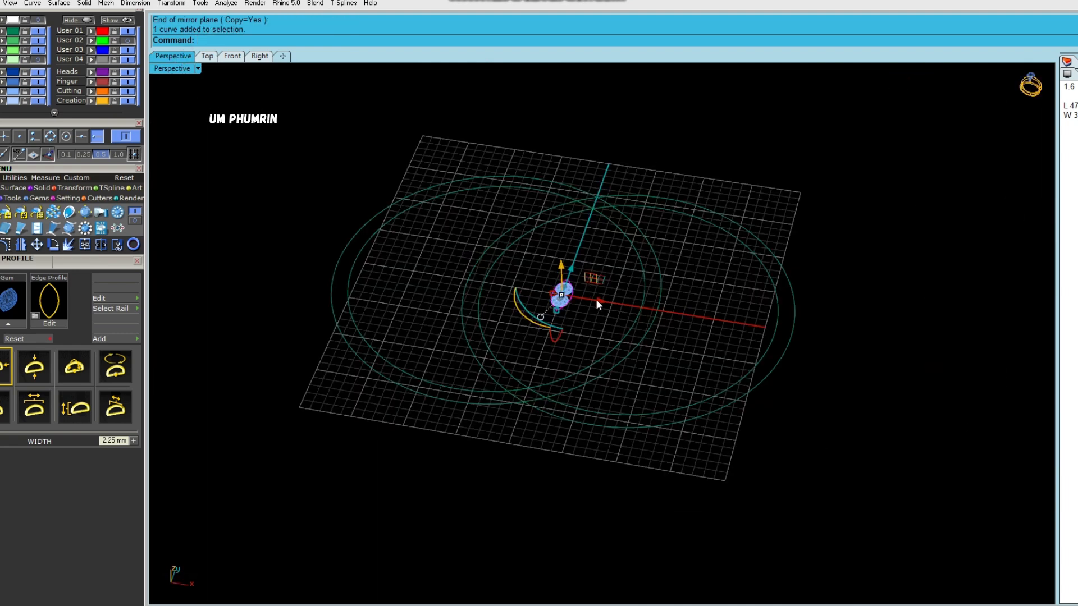
pyautogui.moveTo(596, 299); pyautogui.dragTo(511, 311, button='right')
pyautogui.write('S')
pyautogui.press('Return')
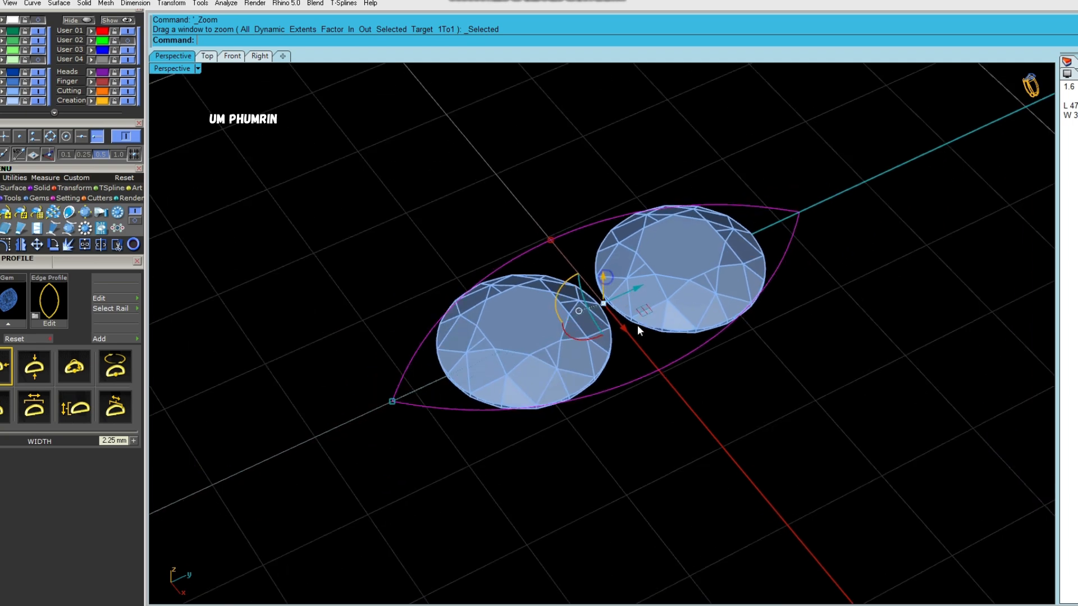
pyautogui.click(471, 246)
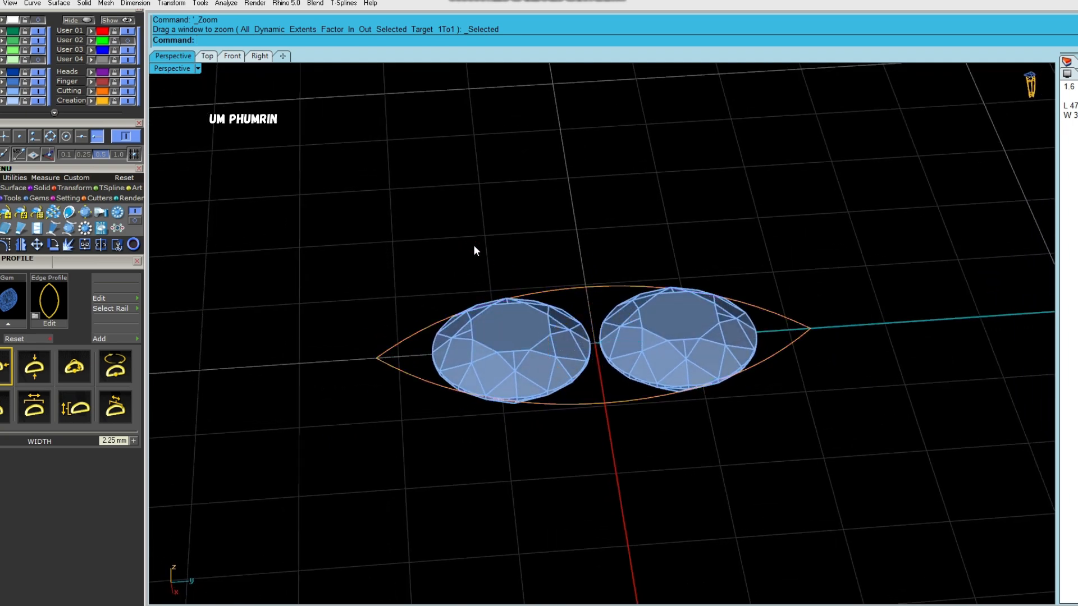
pyautogui.write('l')
pyautogui.press('Return')
pyautogui.click(375, 357)
pyautogui.click(809, 329)
# Step: Rebuild the line between the tips with 5 points and degree 3
pyautogui.moveTo(809, 328); pyautogui.dragTo(707, 269, button='right')
pyautogui.write('rebuild')
pyautogui.press('Return')
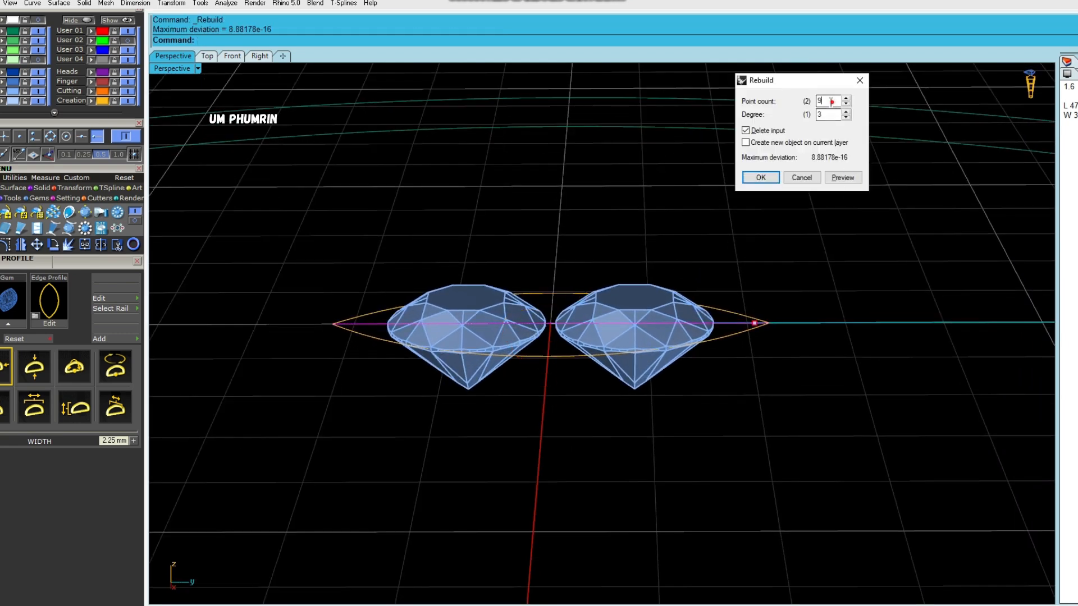
pyautogui.click(761, 178)
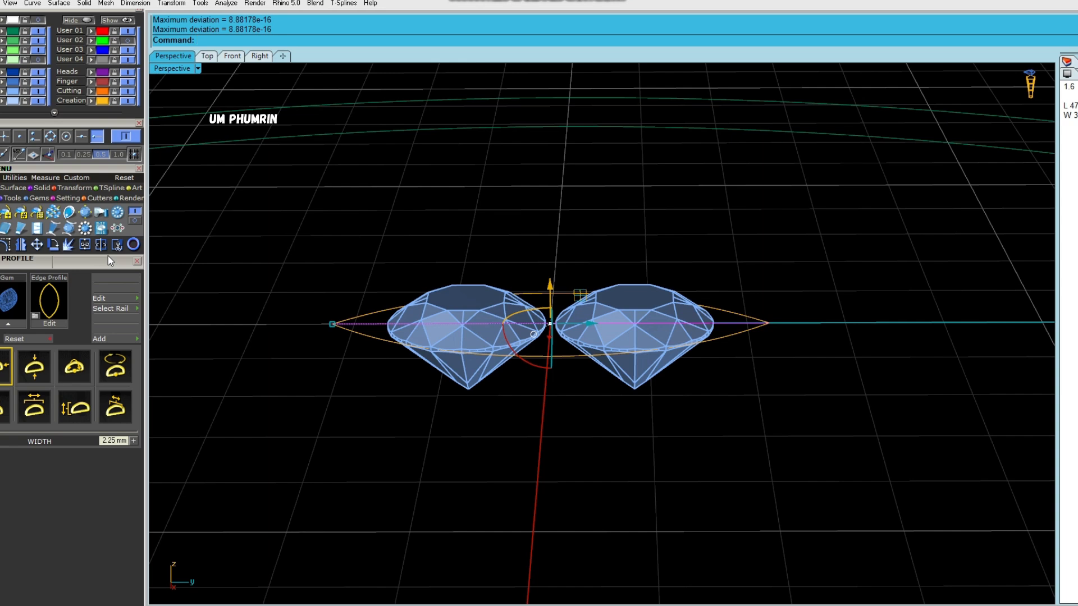
# Step: Show the control points of the rebuilt center line and raise its three inner points vertically
pyautogui.click(7, 245)
pyautogui.moveTo(378, 233); pyautogui.dragTo(684, 354)
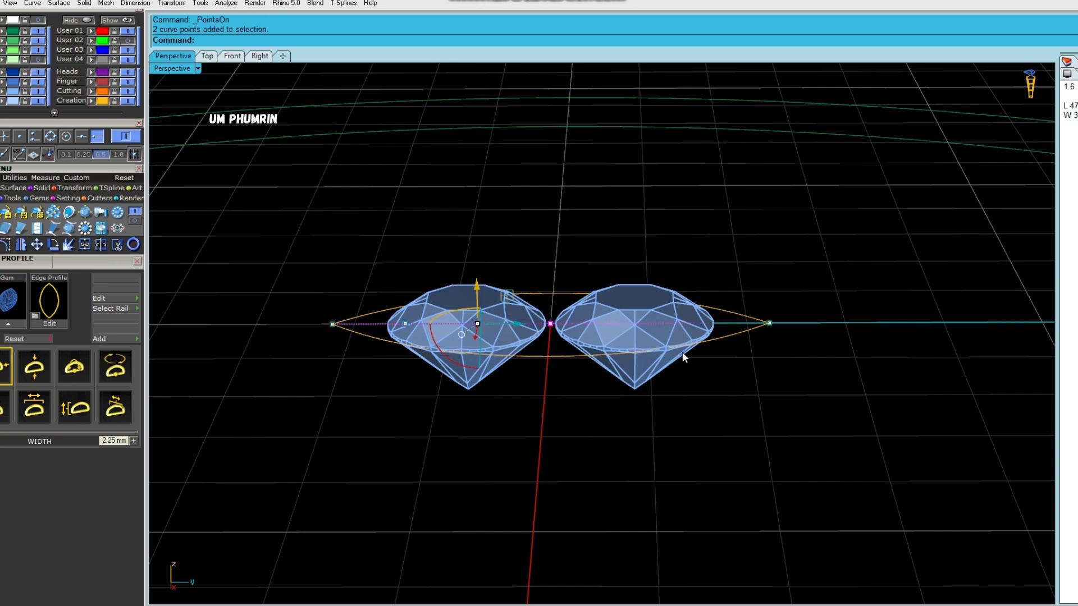
pyautogui.keyDown('shift'); pyautogui.click(697, 324); pyautogui.keyUp('shift')
pyautogui.moveTo(724, 330); pyautogui.dragTo(551, 302, button='right')
pyautogui.moveTo(551, 296); pyautogui.dragTo(551, 267)
# Step: Raise the middle control point of the center line further to form a shallow arch above the outline
pyautogui.moveTo(503, 226); pyautogui.dragTo(590, 340)
pyautogui.hotkey('ctrl', 'z')
pyautogui.moveTo(544, 271); pyautogui.dragTo(603, 273, button='right')
pyautogui.click(549, 277)
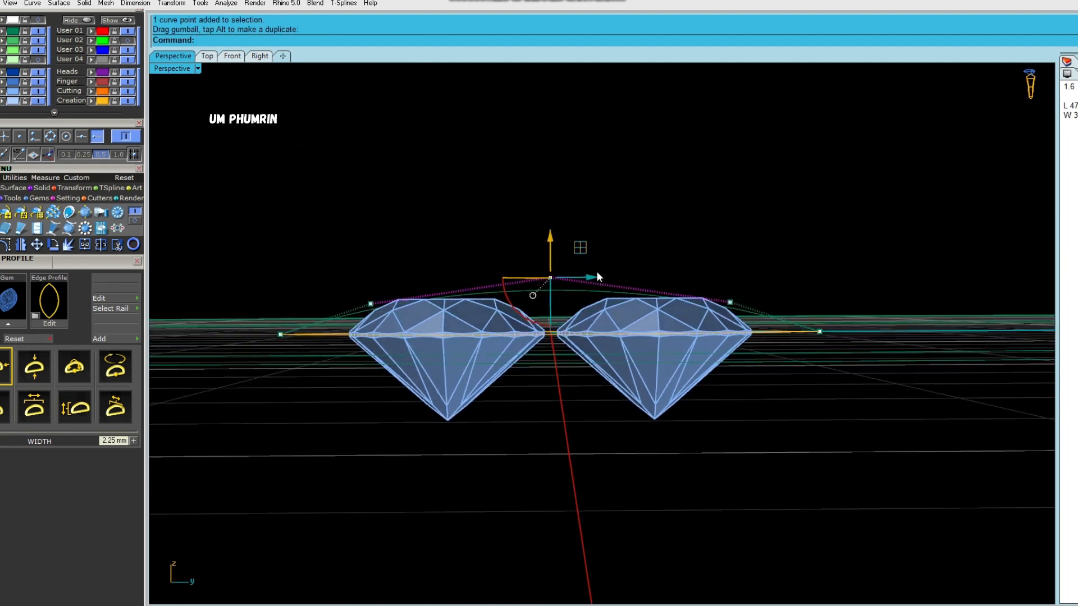
pyautogui.scroll(2, 597, 272)
pyautogui.moveTo(539, 241); pyautogui.dragTo(561, 235)
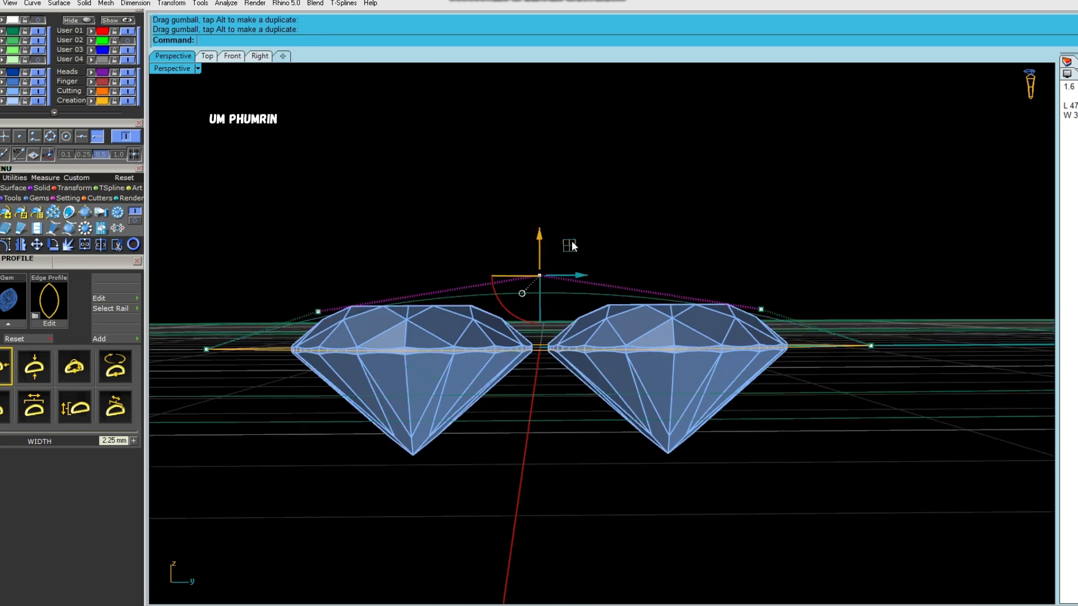
pyautogui.scroll(-3, 562, 234)
pyautogui.press('Escape')
# Step: Loft a domed surface through the two marquise outline curves and the arched center curve
pyautogui.moveTo(562, 235); pyautogui.dragTo(680, 311, button='right')
pyautogui.click(625, 310)
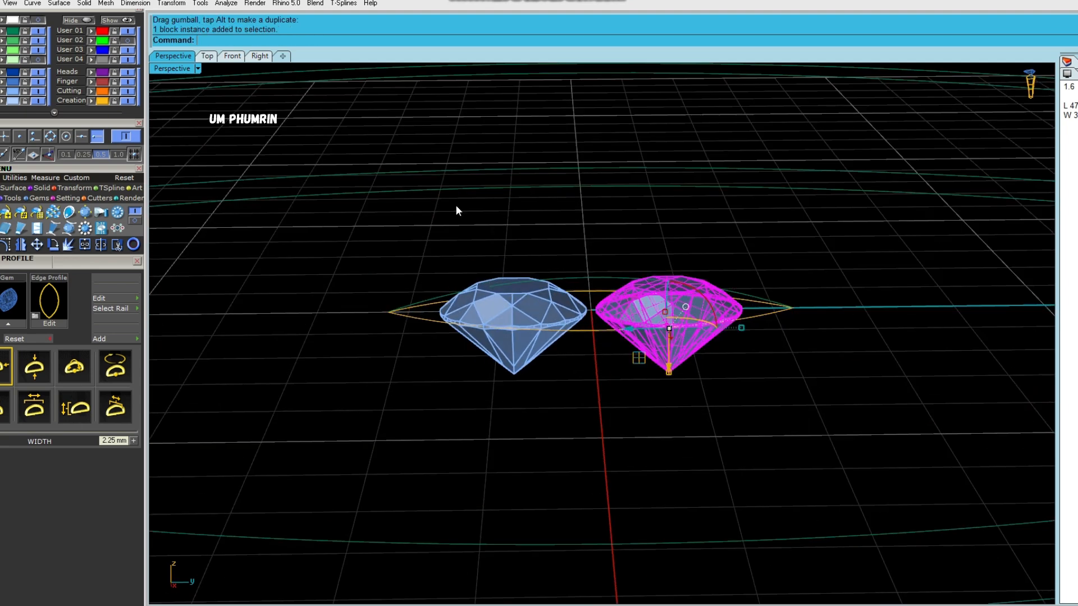
pyautogui.moveTo(367, 119); pyautogui.dragTo(770, 255, button='right')
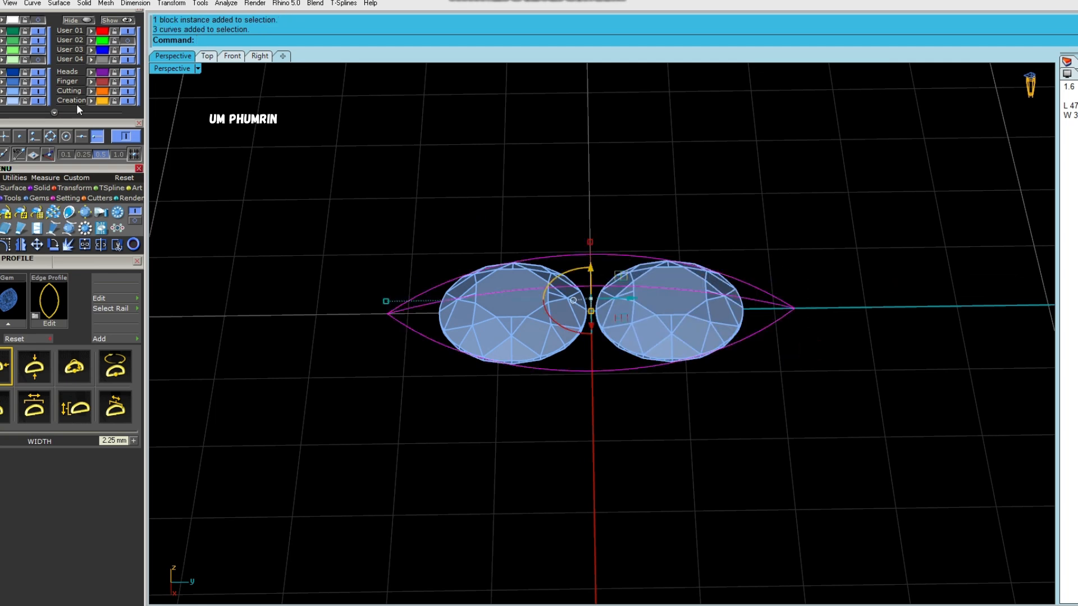
pyautogui.write('Lo')
pyautogui.press('Return')
pyautogui.write('Lo')
pyautogui.press('Return')
pyautogui.press('Return')
pyautogui.click(662, 201)
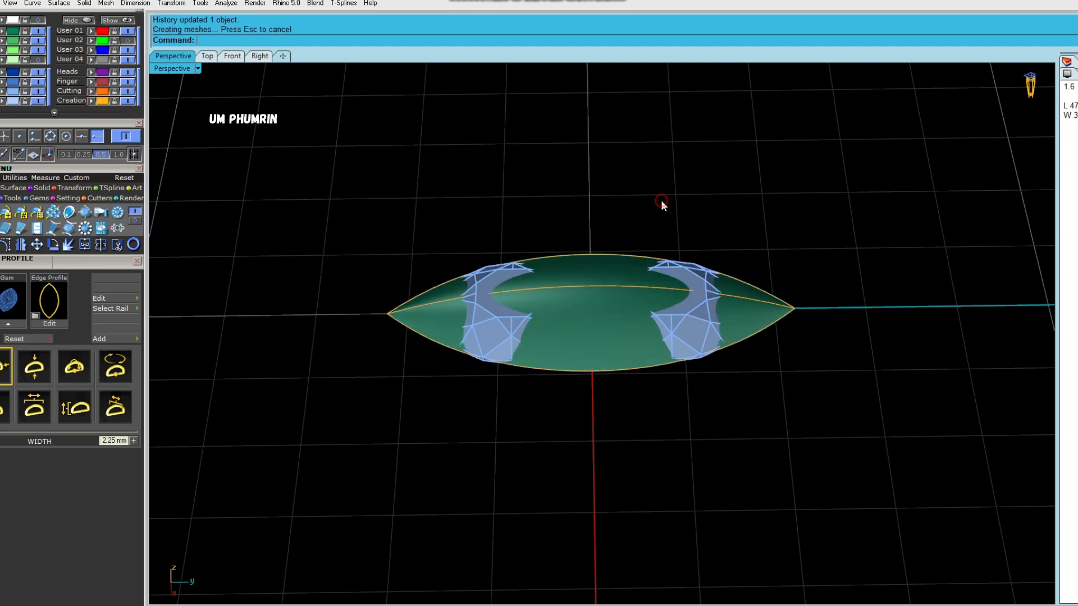
# Step: In the Right view, raise the gem on the positive Y side until its girdle centre meets the arched curve
pyautogui.click(255, 56)
pyautogui.scroll(5, 621, 335)
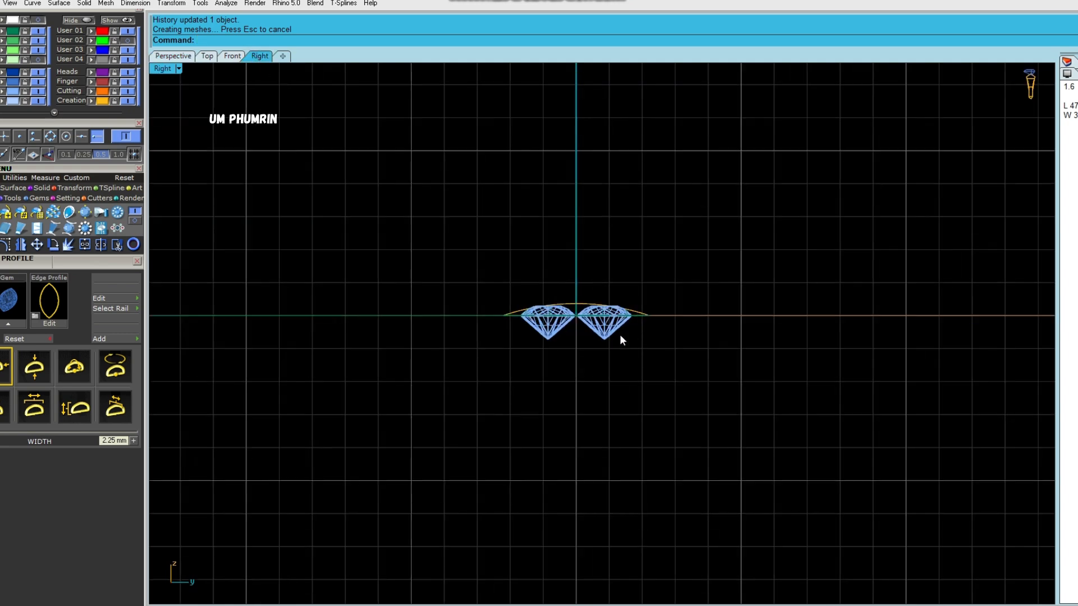
pyautogui.click(620, 346)
pyautogui.scroll(2, 619, 342)
pyautogui.moveTo(609, 356); pyautogui.dragTo(608, 302)
# Step: Rotate the raised gem about its girdle centre so its girdle follows the slope of the arched curve
pyautogui.write('r')
pyautogui.press('Return')
pyautogui.scroll(5, 691, 217)
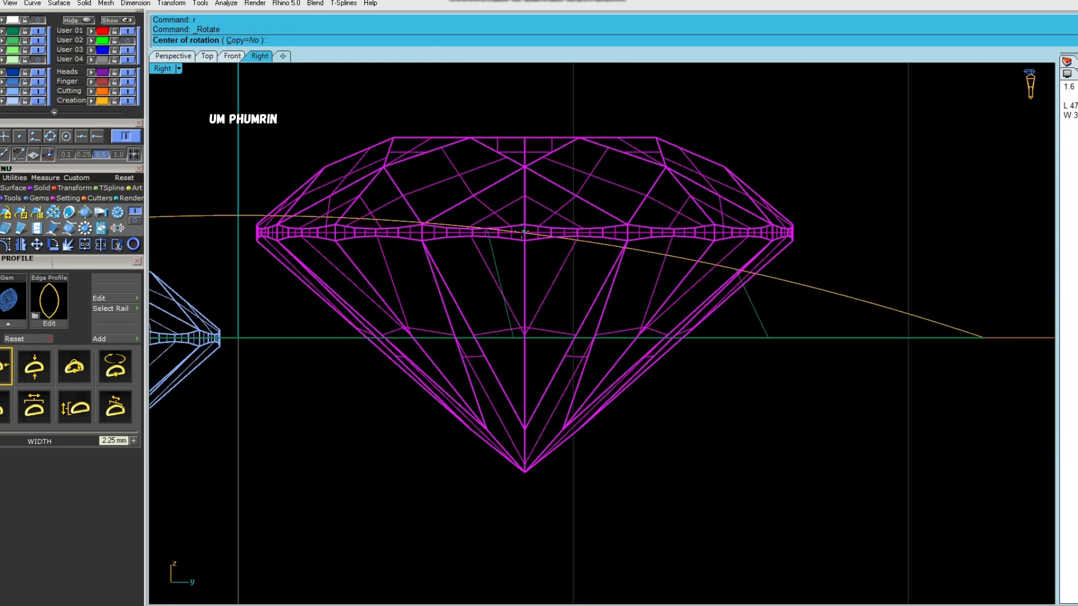
pyautogui.click(525, 232)
pyautogui.scroll(-2, 525, 232)
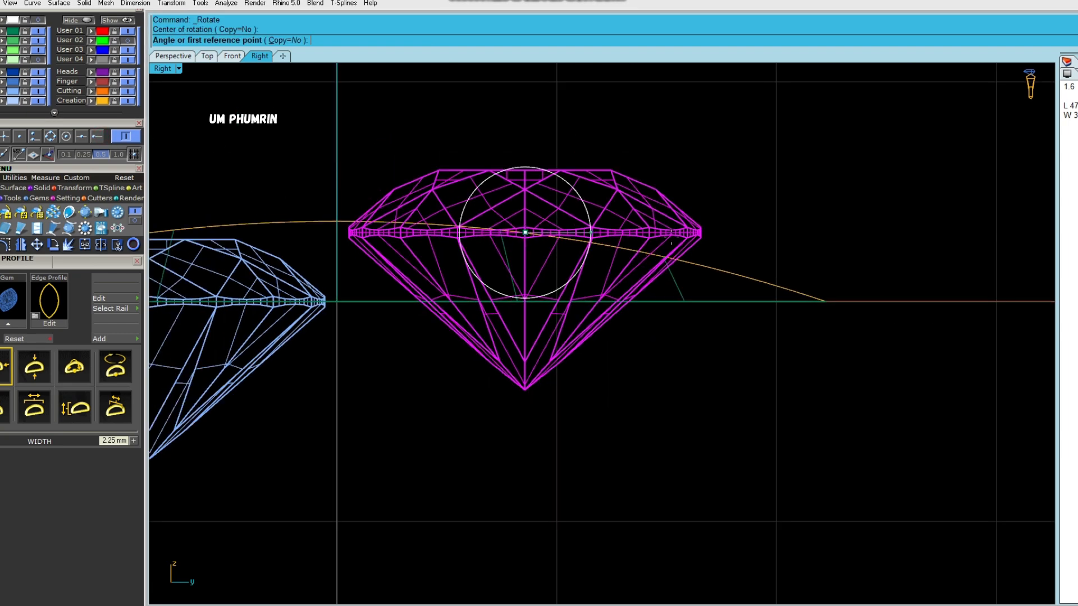
pyautogui.click(748, 231)
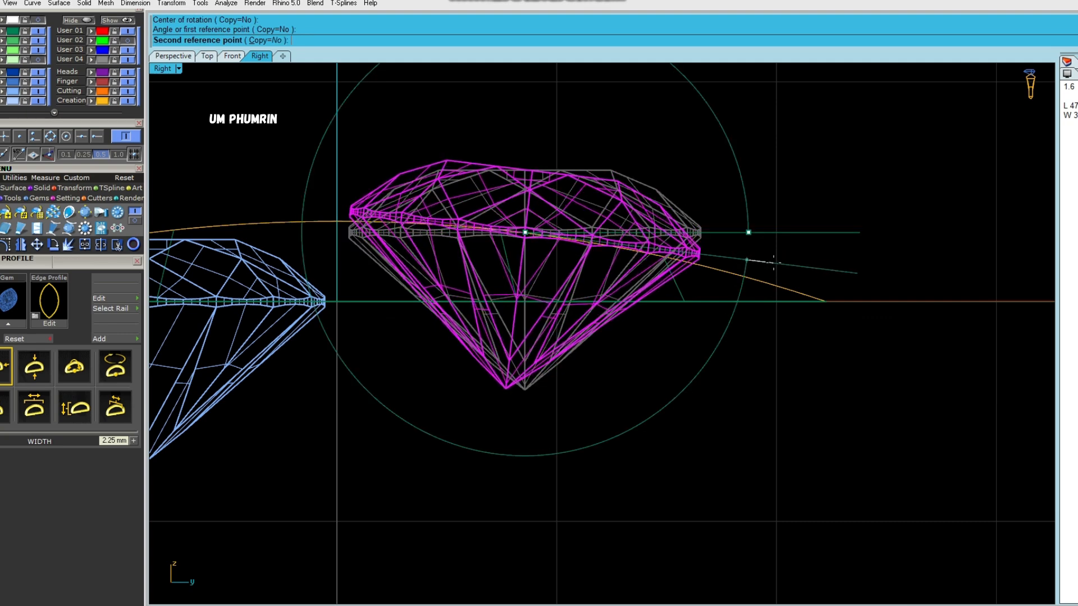
pyautogui.click(772, 263)
pyautogui.scroll(-3, 773, 263)
# Step: Delete the untilted gem and mirror the tilted one across the vertical axis through origin 0
pyautogui.click(521, 321)
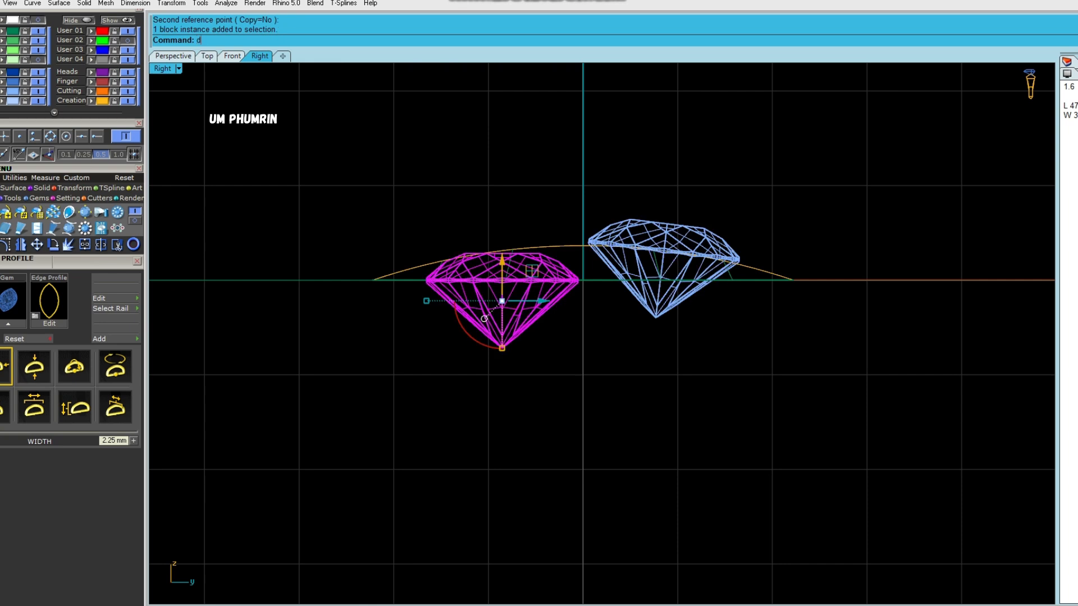
pyautogui.press('Delete')
pyautogui.click(657, 303)
pyautogui.write('mirror')
pyautogui.press('Return')
pyautogui.write('0')
pyautogui.press('Return')
pyautogui.click(649, 395)
# Step: Remove the mirrored gem copy and mirror the tilted gem again across the vertical axis through 0
pyautogui.click(610, 377)
pyautogui.press('Delete')
pyautogui.click(675, 314)
pyautogui.write('mirror')
pyautogui.press('Return')
pyautogui.write('0')
pyautogui.press('Return')
pyautogui.click(598, 387)
# Step: Measure the gap between the facing girdle edges of the two gems with an aligned dimension
pyautogui.scroll(5, 585, 238)
pyautogui.write('da')
pyautogui.press('Return')
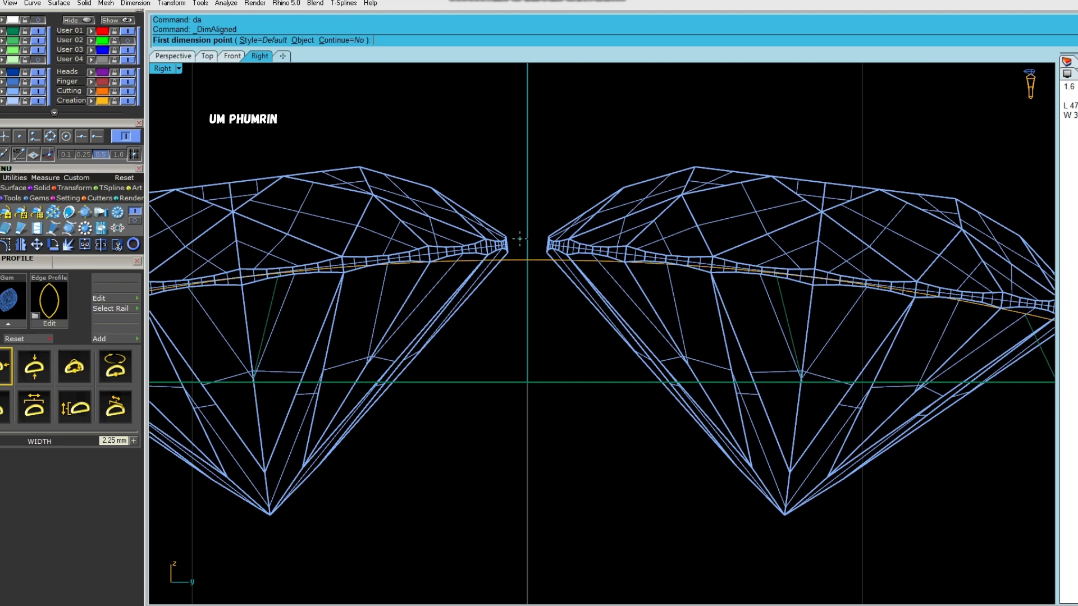
pyautogui.scroll(3, 520, 239)
pyautogui.click(499, 246)
pyautogui.click(561, 246)
pyautogui.scroll(-8, 561, 247)
pyautogui.press('Escape')
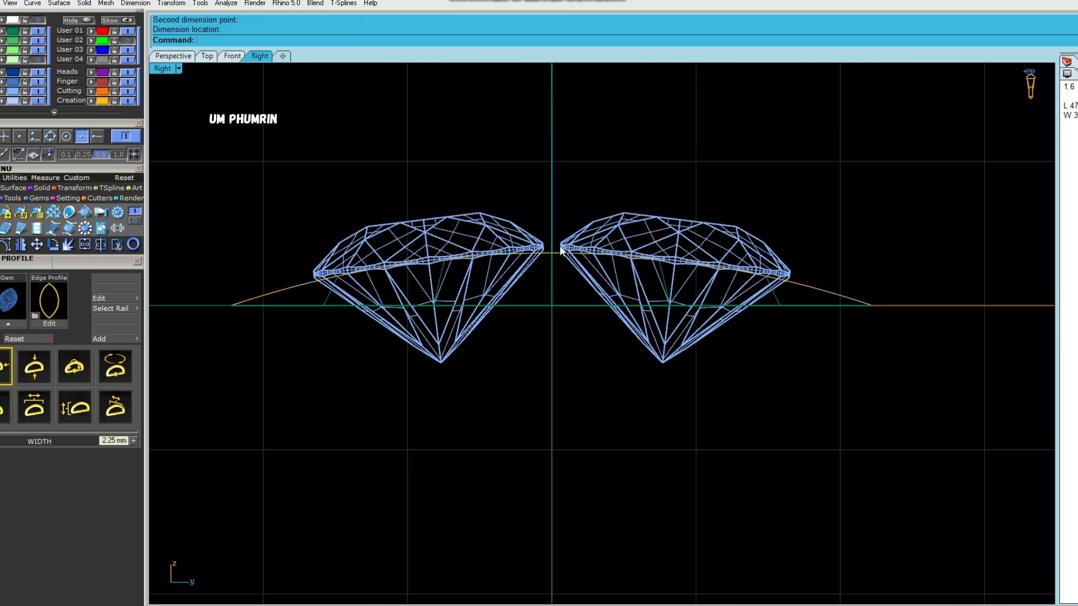
# Step: In the perspective view, delete the two outline curves and the arched center curve while keeping the lofted surface
pyautogui.scroll(-4, 561, 247)
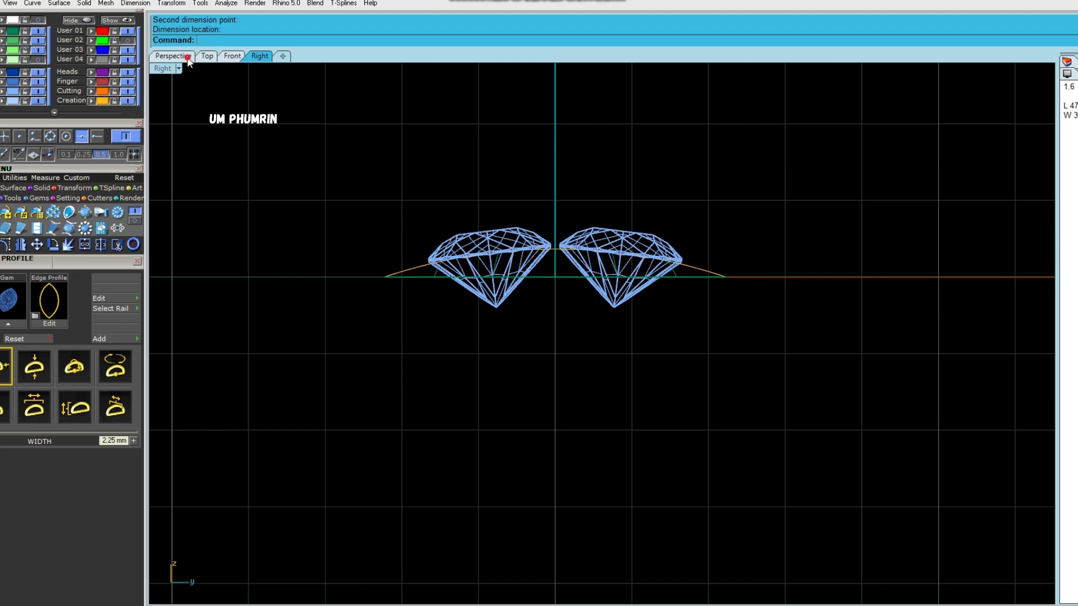
pyautogui.click(186, 56)
pyautogui.moveTo(618, 281); pyautogui.dragTo(748, 419, button='right')
pyautogui.moveTo(749, 418); pyautogui.dragTo(690, 320)
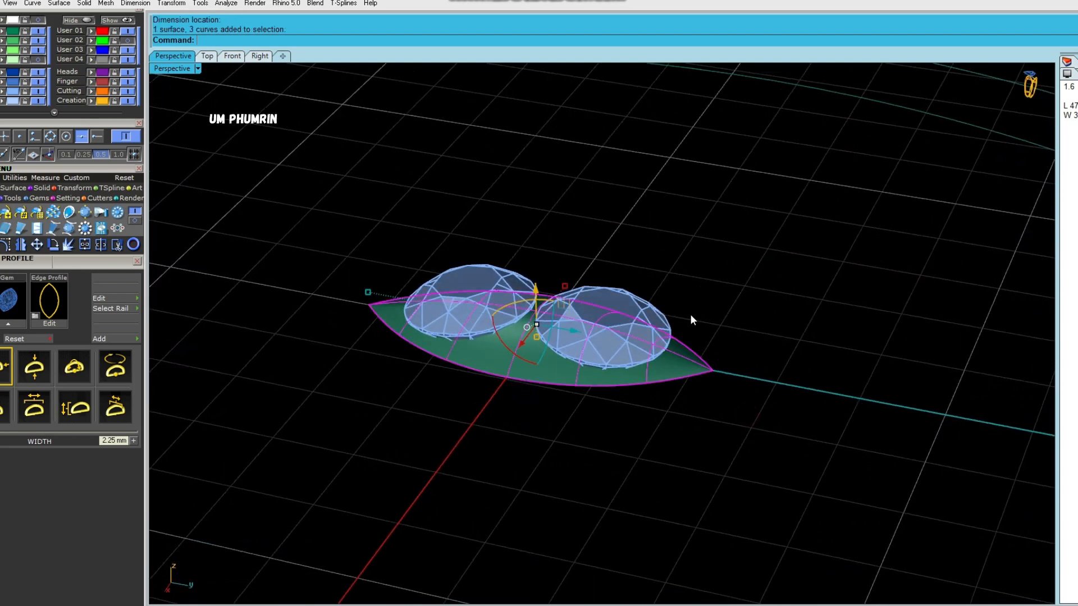
pyautogui.scroll(4, 671, 362)
pyautogui.keyDown('ctrl'); pyautogui.click(665, 365); pyautogui.keyUp('ctrl')
pyautogui.scroll(-2, 665, 362)
pyautogui.press('Delete')
pyautogui.scroll(-1, 690, 340)
pyautogui.scroll(-2, 695, 344)
# Step: Try offsetting the lofted marquise surface 0.6 mm straight down, and undo that transform
pyautogui.moveTo(696, 325); pyautogui.dragTo(654, 325, button='right')
pyautogui.scroll(2, 653, 325)
pyautogui.click(669, 322)
pyautogui.moveTo(506, 268)
pyautogui.mouseDown(button='right')
pyautogui.moveTo(543, 262)
pyautogui.moveTo(516, 256)
pyautogui.mouseUp(button='right')
pyautogui.scroll(2, 517, 256)
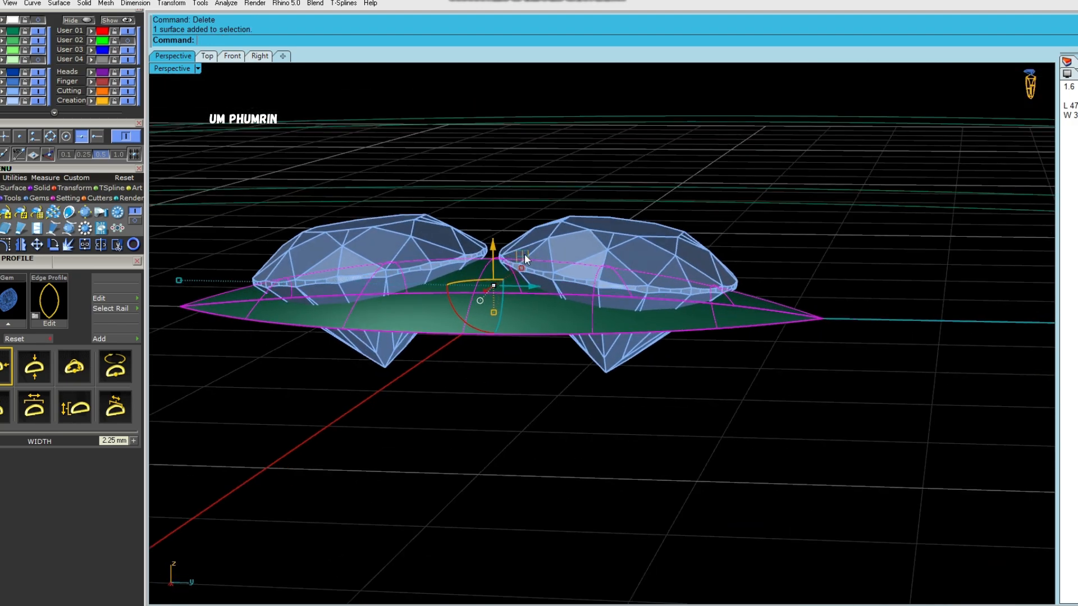
pyautogui.scroll(-3, 524, 254)
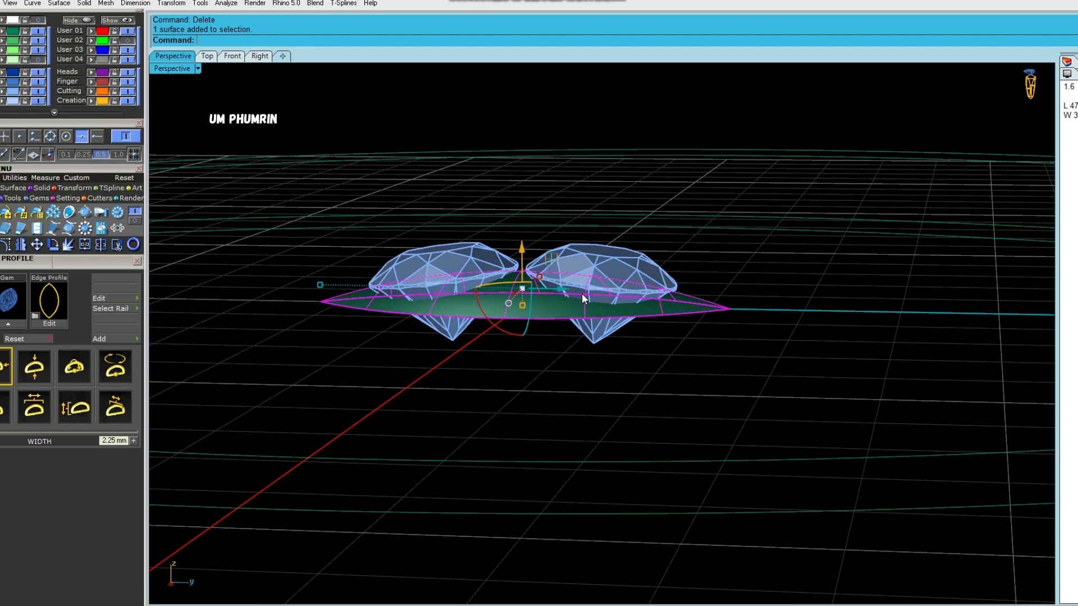
pyautogui.click(522, 249)
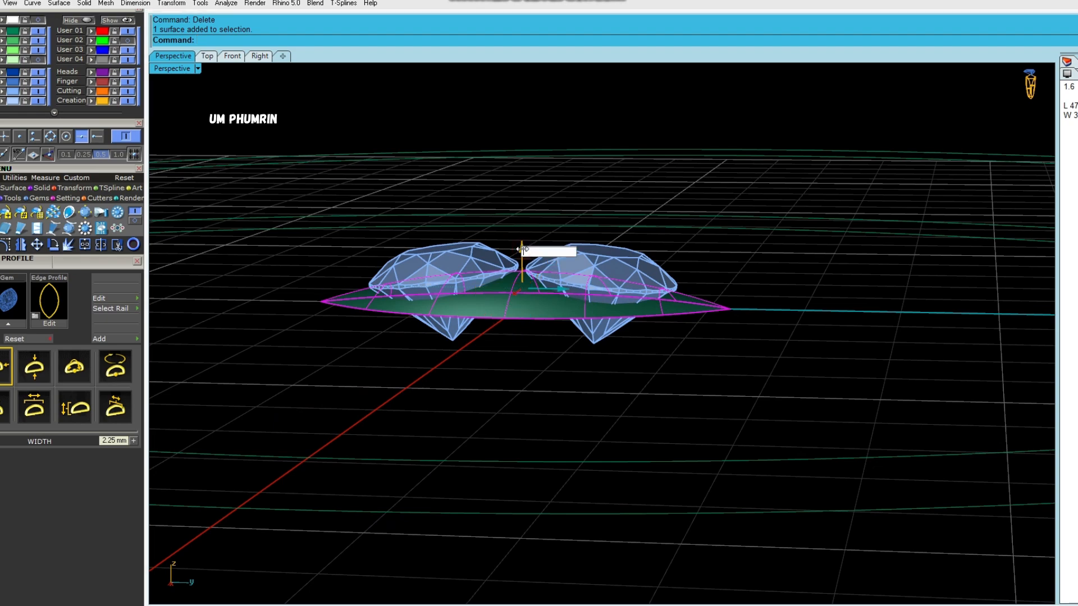
pyautogui.write('-.6')
pyautogui.press('Return')
pyautogui.moveTo(521, 248); pyautogui.dragTo(554, 336, button='right')
pyautogui.hotkey('ctrl', 'z')
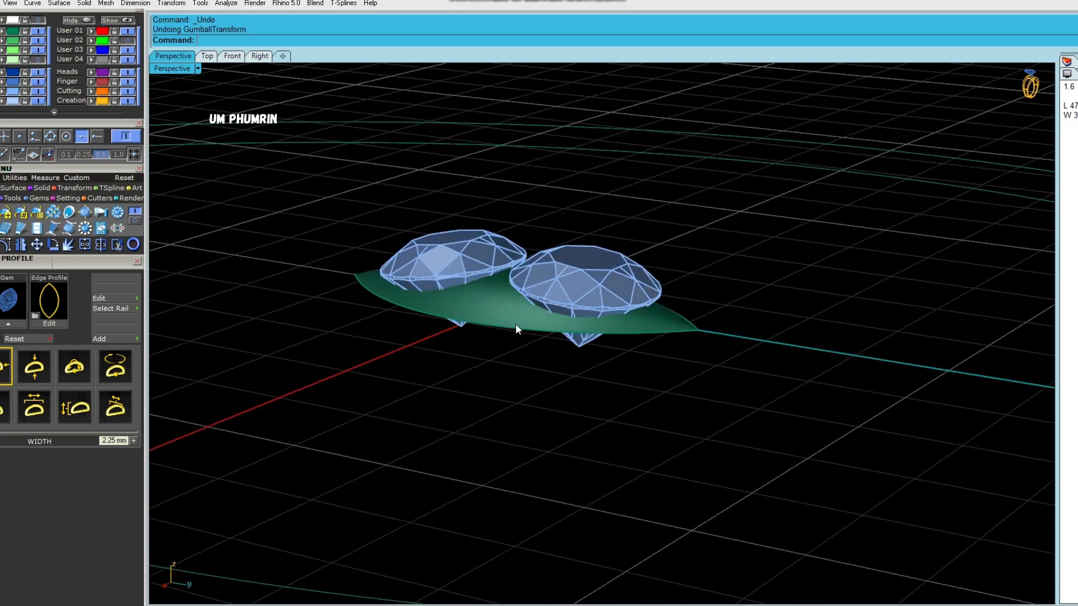
# Step: Copy the lofted marquise surface 0.5 mm straight down and select both surfaces
pyautogui.click(520, 241)
pyautogui.write('-.6')
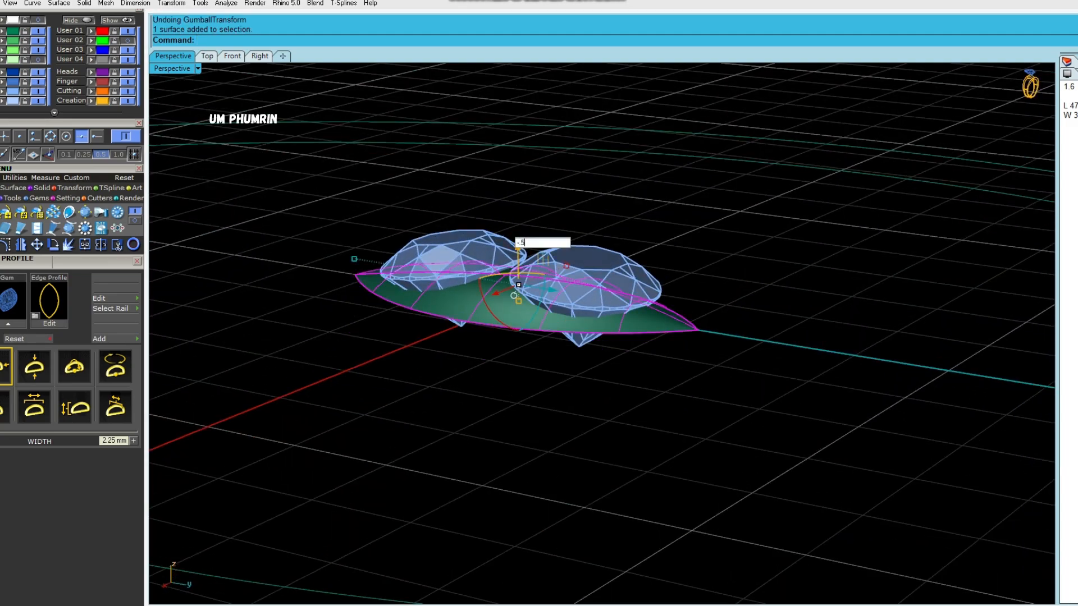
pyautogui.press('Return')
pyautogui.moveTo(578, 283); pyautogui.dragTo(667, 334, button='right')
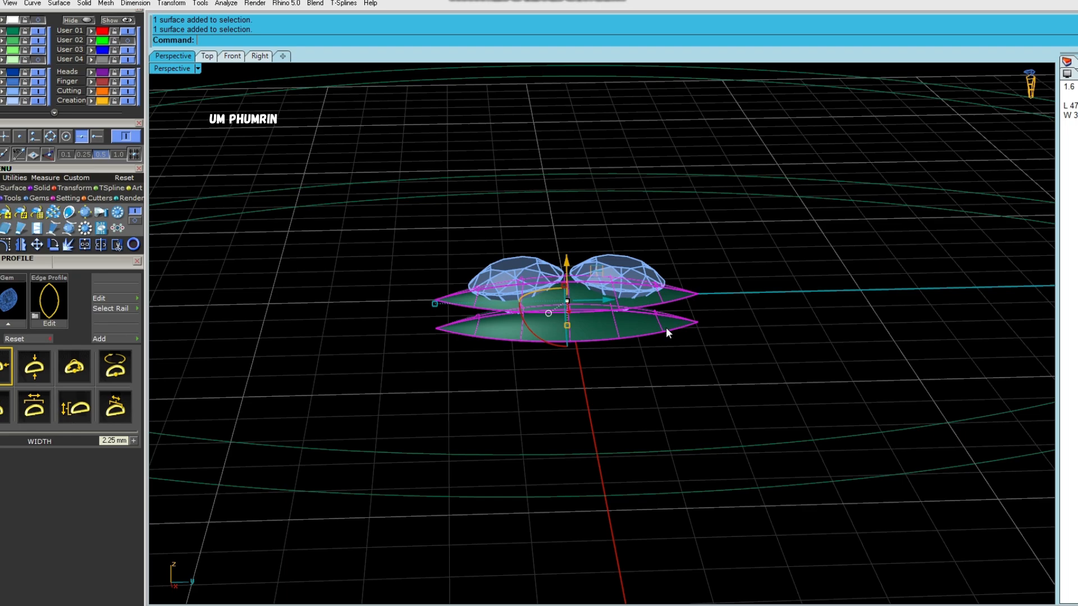
# Step: Duplicate the outline curves of the upper and lower marquise surfaces
pyautogui.moveTo(666, 327); pyautogui.dragTo(643, 332, button='right')
pyautogui.press('Escape')
pyautogui.click(643, 330)
pyautogui.keyDown('shift'); pyautogui.click(627, 364); pyautogui.keyUp('shift')
pyautogui.write('D2')
pyautogui.press('Return')
# Step: Loft the side wall between the upper and lower marquise outlines and delete the construction curves
pyautogui.write('lko')
pyautogui.press('Return')
pyautogui.write('loft')
pyautogui.press('Return')
pyautogui.press('Return')
pyautogui.press('Delete')
# Step: Join the upper surface, lower surface and side wall into one marquise polysurface
pyautogui.moveTo(706, 402); pyautogui.dragTo(639, 288)
pyautogui.write('join')
pyautogui.press('Return')
pyautogui.moveTo(730, 306); pyautogui.dragTo(671, 295, button='right')
pyautogui.click(671, 297)
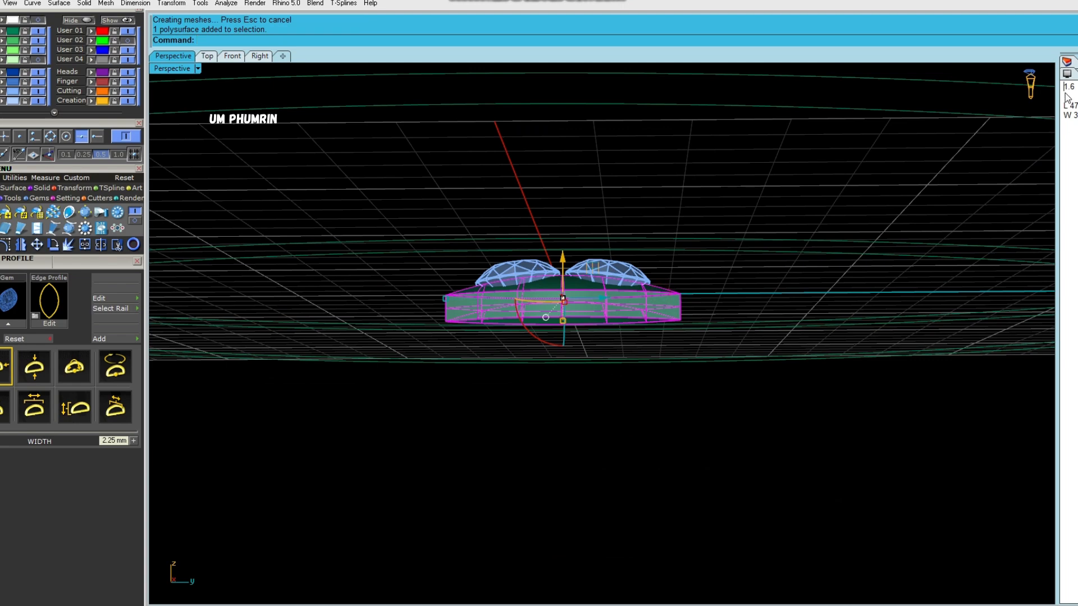
pyautogui.press('Escape')
pyautogui.moveTo(712, 189); pyautogui.dragTo(680, 335, button='right')
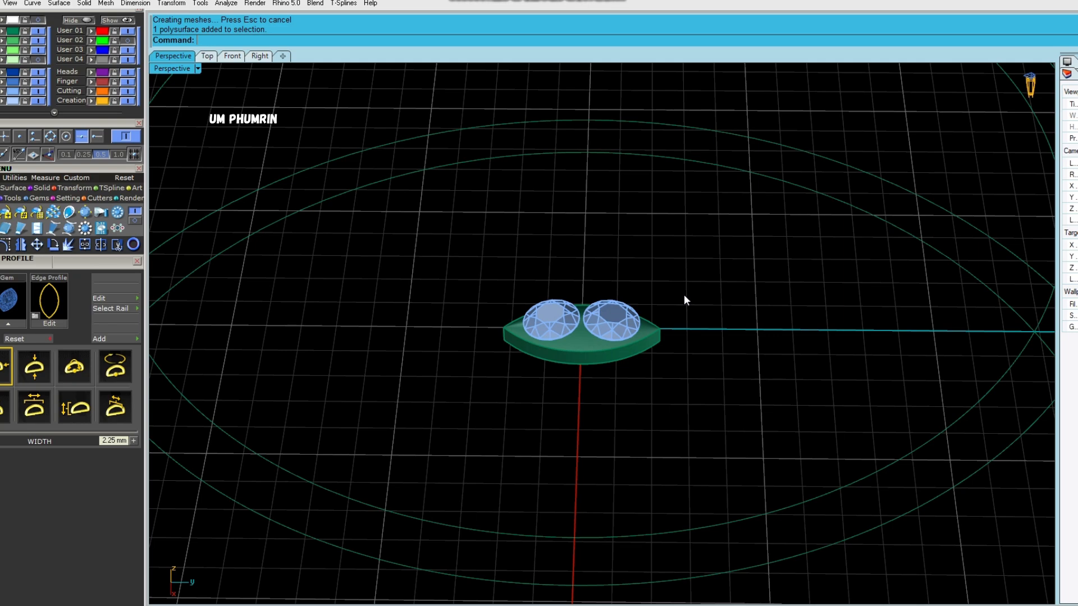
pyautogui.moveTo(695, 313); pyautogui.dragTo(716, 317, button='right')
pyautogui.moveTo(660, 340); pyautogui.dragTo(594, 368, button='right')
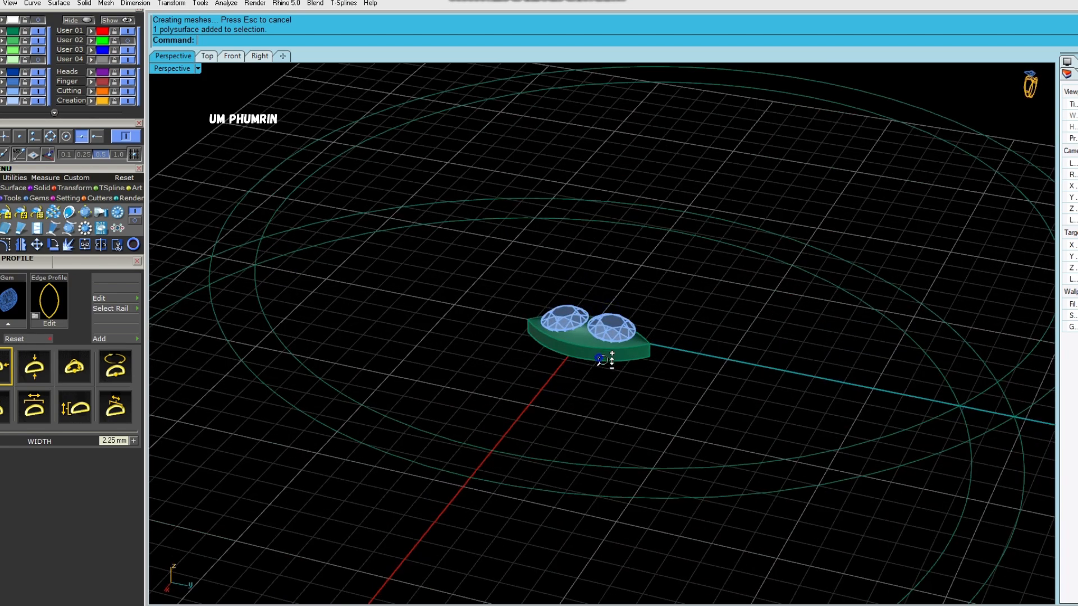
pyautogui.scroll(-3, 636, 396)
pyautogui.scroll(-2, 610, 381)
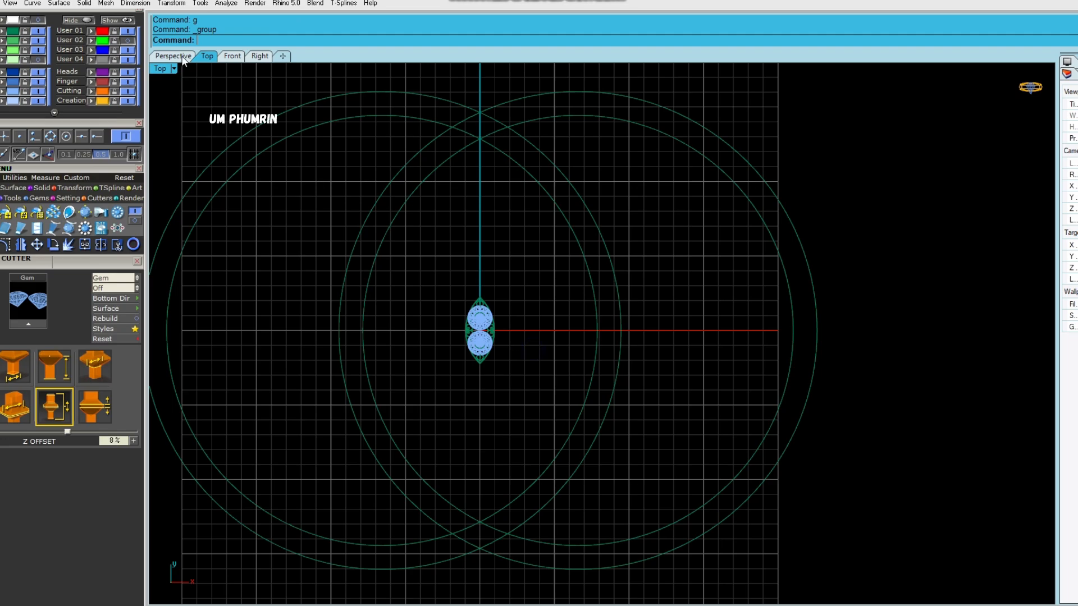
pyautogui.click(182, 59)
pyautogui.moveTo(560, 375); pyautogui.dragTo(554, 350, button='right')
pyautogui.click(555, 348)
pyautogui.click(688, 348)
pyautogui.moveTo(688, 348); pyautogui.dragTo(634, 383, button='right')
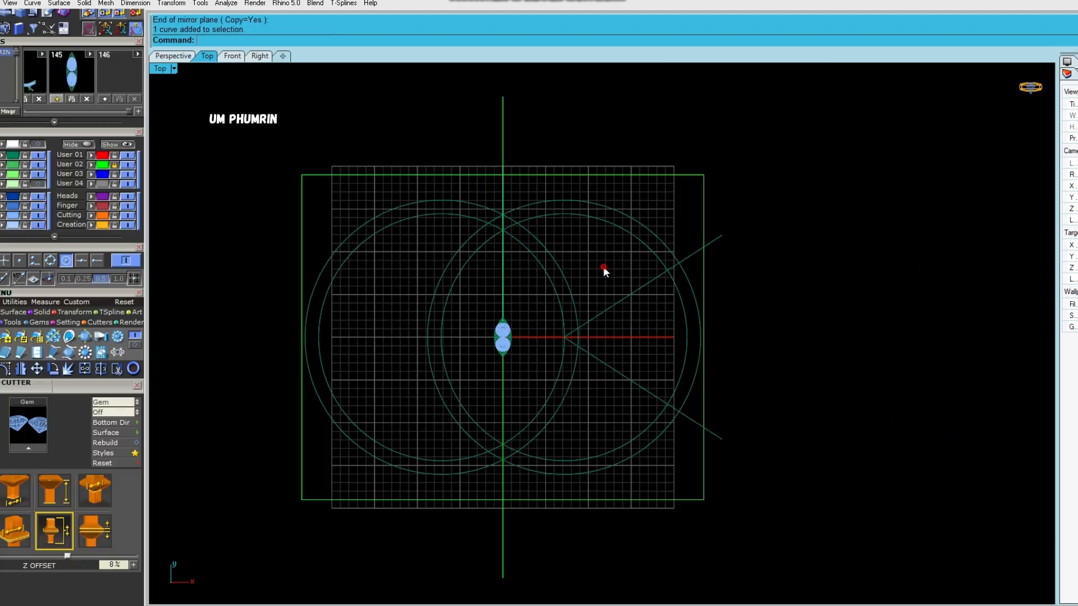
# Step: In the Top view, trim the circles on the positive X side between the two angled lines and delete the lines
pyautogui.scroll(3, 603, 266)
pyautogui.scroll(-3, 625, 275)
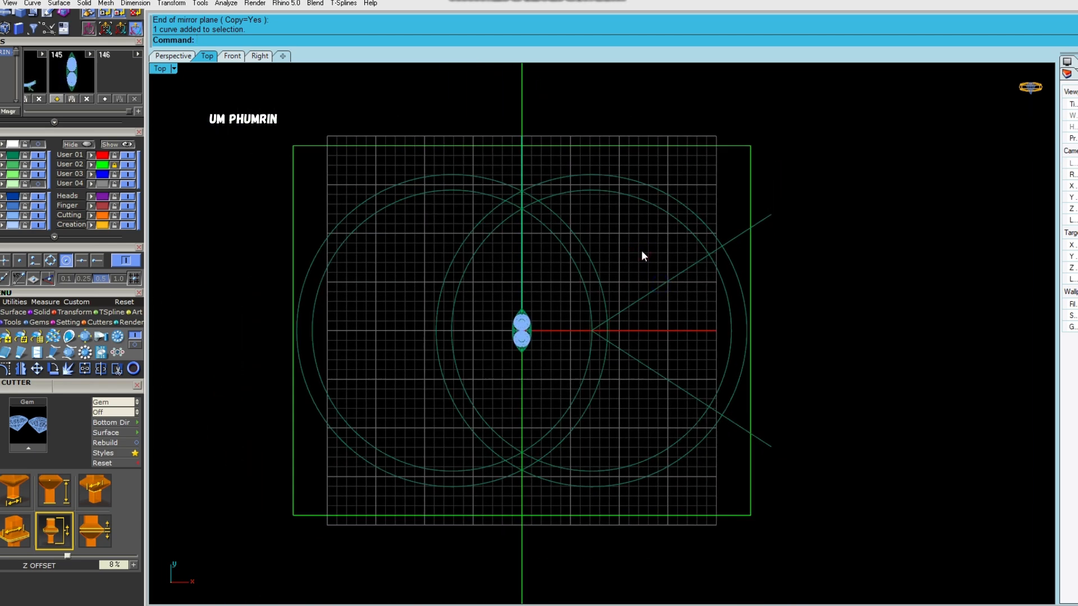
pyautogui.moveTo(643, 250); pyautogui.dragTo(625, 393)
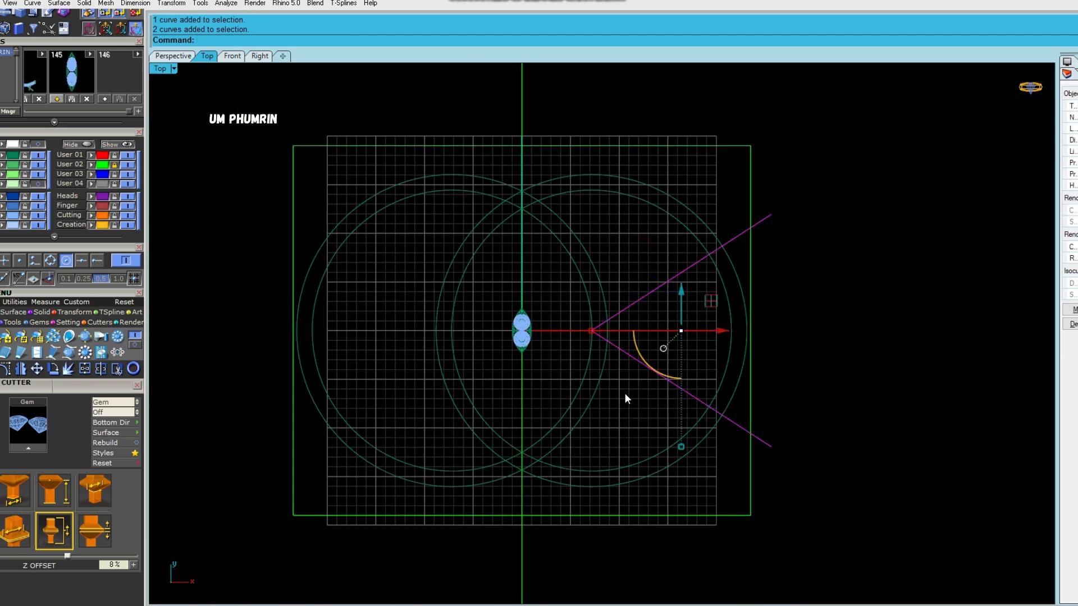
pyautogui.write('tr')
pyautogui.press('Return')
pyautogui.click(742, 310)
pyautogui.press('Return')
pyautogui.write('de')
pyautogui.press('Return')
# Step: Loft the trimmed concentric arcs into a C-shaped band and delete the leftover curves
pyautogui.click(687, 233)
pyautogui.write('lo')
pyautogui.press('Return')
pyautogui.write('Delete')
pyautogui.press('Return')
pyautogui.moveTo(616, 262); pyautogui.dragTo(553, 309)
pyautogui.write('delete')
pyautogui.press('Return')
# Step: Mirror the C-shaped band across the vertical axis through origin 0
pyautogui.click(640, 187)
pyautogui.write('mi')
pyautogui.press('Return')
pyautogui.write('0')
pyautogui.press('Return')
pyautogui.click(538, 403)
pyautogui.scroll(-3, 548, 393)
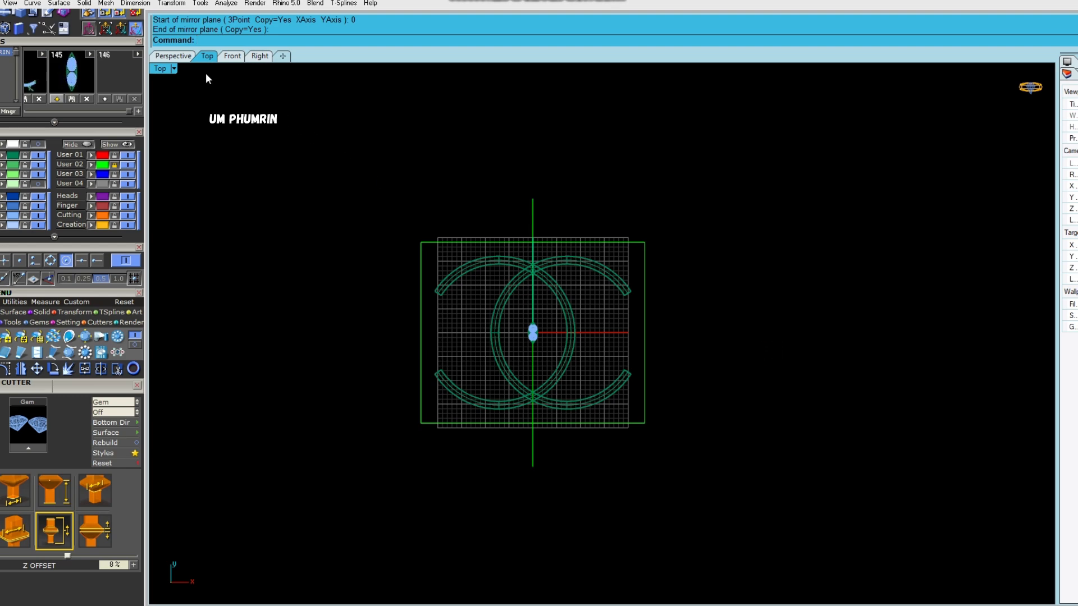
# Step: In the perspective view, delete the control cage around the C-shaped band on the positive X side
pyautogui.click(173, 56)
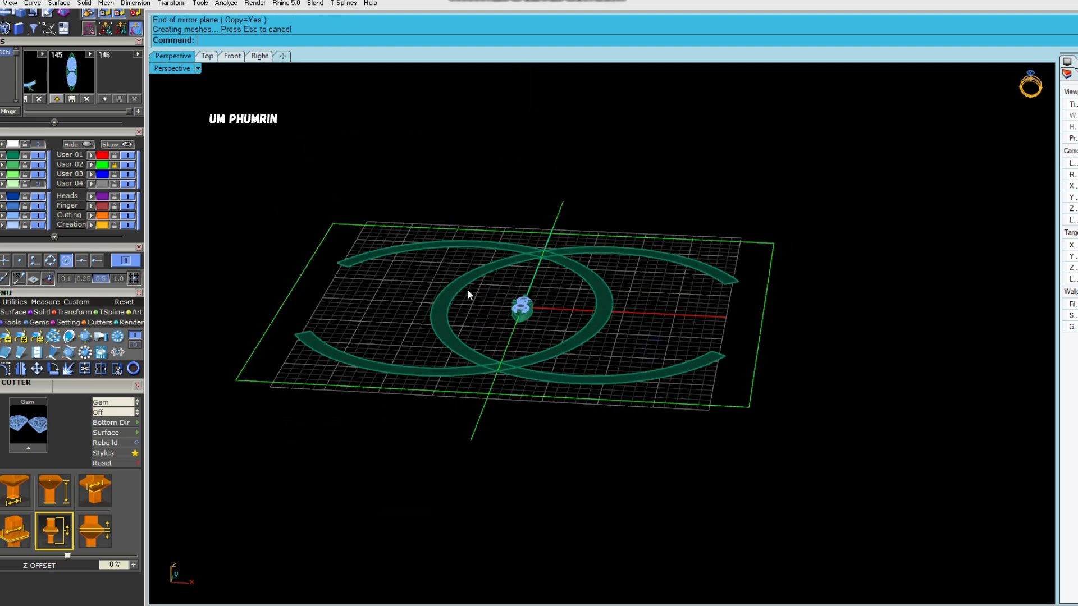
pyautogui.moveTo(541, 311)
pyautogui.mouseDown(button='right')
pyautogui.moveTo(604, 293)
pyautogui.moveTo(413, 205)
pyautogui.moveTo(760, 356)
pyautogui.moveTo(797, 337)
pyautogui.moveTo(662, 312)
pyautogui.moveTo(719, 313)
pyautogui.moveTo(806, 291)
pyautogui.moveTo(927, 411)
pyautogui.mouseUp(button='right')
pyautogui.moveTo(926, 406); pyautogui.dragTo(556, 188)
pyautogui.keyDown('shift'); pyautogui.moveTo(555, 188); pyautogui.dragTo(648, 269, button='right'); pyautogui.keyUp('shift')
pyautogui.click(688, 252)
pyautogui.click(742, 332)
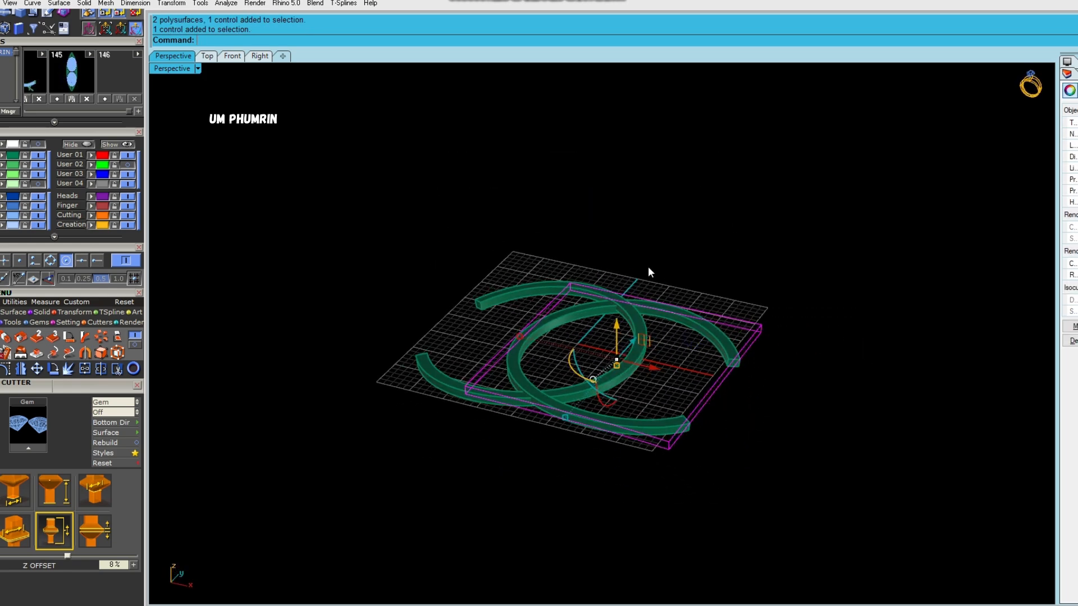
pyautogui.moveTo(700, 228); pyautogui.dragTo(662, 214, button='right')
pyautogui.press('Delete')
# Step: Undo the cage deletion and the last cage point drags, and remove the control cage from the C-shaped band
pyautogui.hotkey('ctrl', 'z')
pyautogui.hotkey('ctrl', 'z')
pyautogui.hotkey('ctrl', 'z')
pyautogui.hotkey('ctrl', 'z')
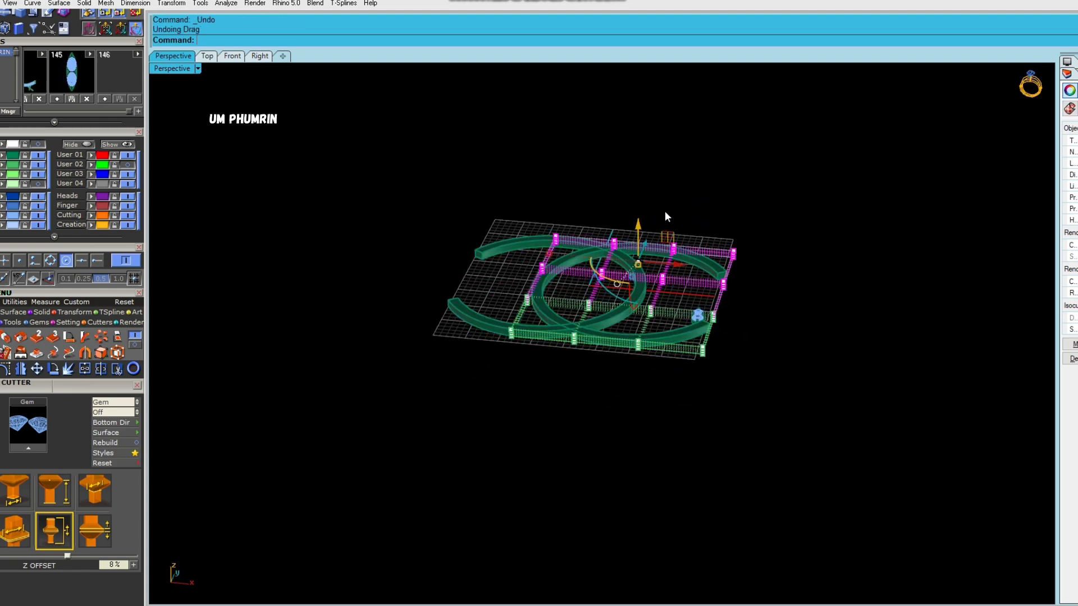
pyautogui.click(752, 181)
pyautogui.press('Delete')
# Step: Add a global control cage with 4 × 4 × 4 points around the C-shaped band on the positive X side
pyautogui.moveTo(653, 247)
pyautogui.mouseDown(button='right')
pyautogui.moveTo(674, 149)
pyautogui.moveTo(667, 247)
pyautogui.mouseUp(button='right')
pyautogui.click(669, 257)
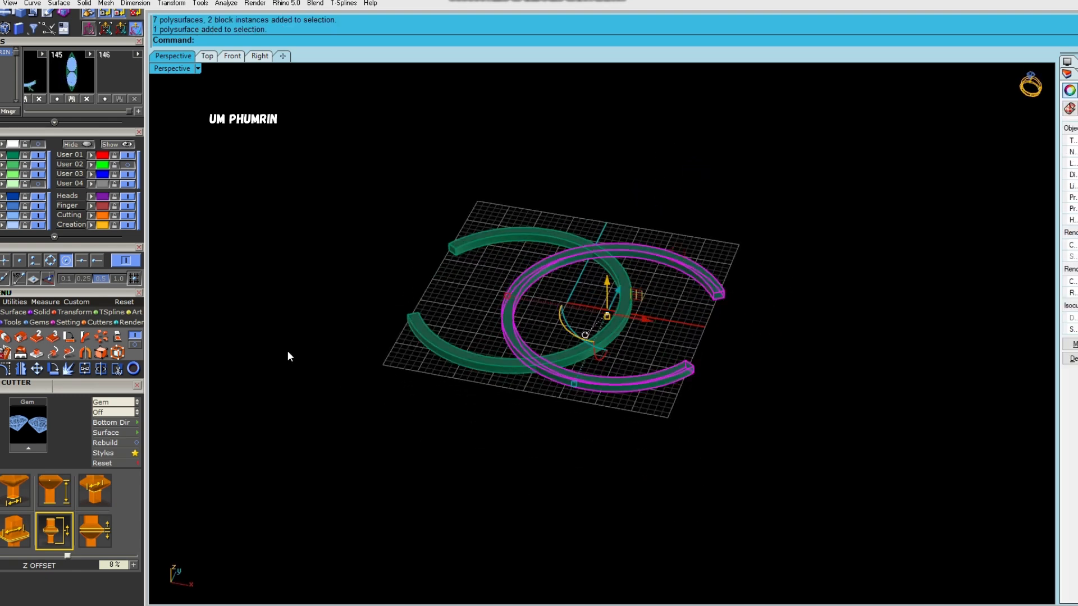
pyautogui.click(117, 354)
pyautogui.click(267, 40)
pyautogui.click(270, 40)
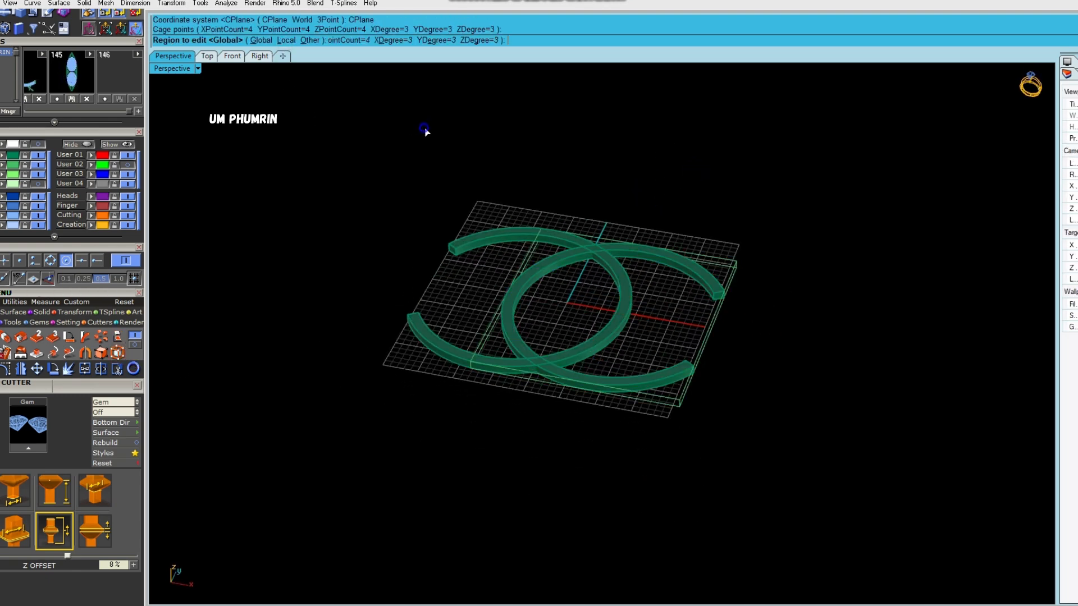
pyautogui.rightClick(426, 130)
pyautogui.rightClick(475, 169)
# Step: Lower the cage points on the positive Y half of the C-shaped band slightly
pyautogui.scroll(4, 520, 205)
pyautogui.moveTo(489, 161); pyautogui.dragTo(899, 370)
pyautogui.moveTo(893, 365); pyautogui.dragTo(717, 248, button='right')
pyautogui.moveTo(718, 247); pyautogui.dragTo(845, 432)
pyautogui.moveTo(700, 339); pyautogui.dragTo(646, 316, button='right')
pyautogui.moveTo(574, 281); pyautogui.dragTo(921, 536)
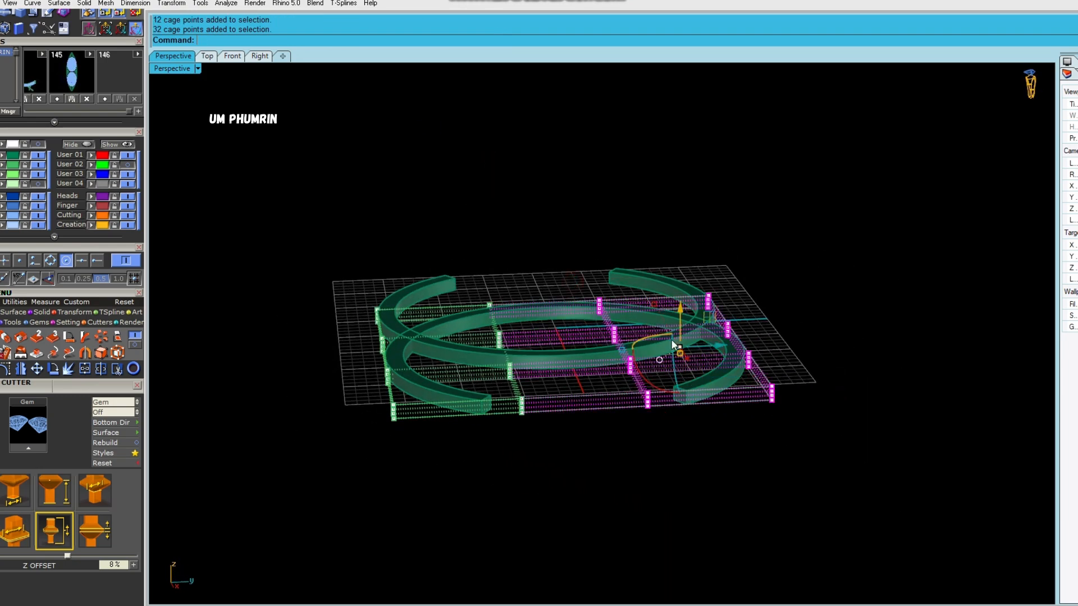
pyautogui.scroll(3, 677, 342)
pyautogui.moveTo(681, 316); pyautogui.dragTo(693, 327)
pyautogui.moveTo(692, 327); pyautogui.dragTo(683, 306, button='right')
pyautogui.scroll(4, 680, 315)
pyautogui.moveTo(672, 318); pyautogui.dragTo(673, 313)
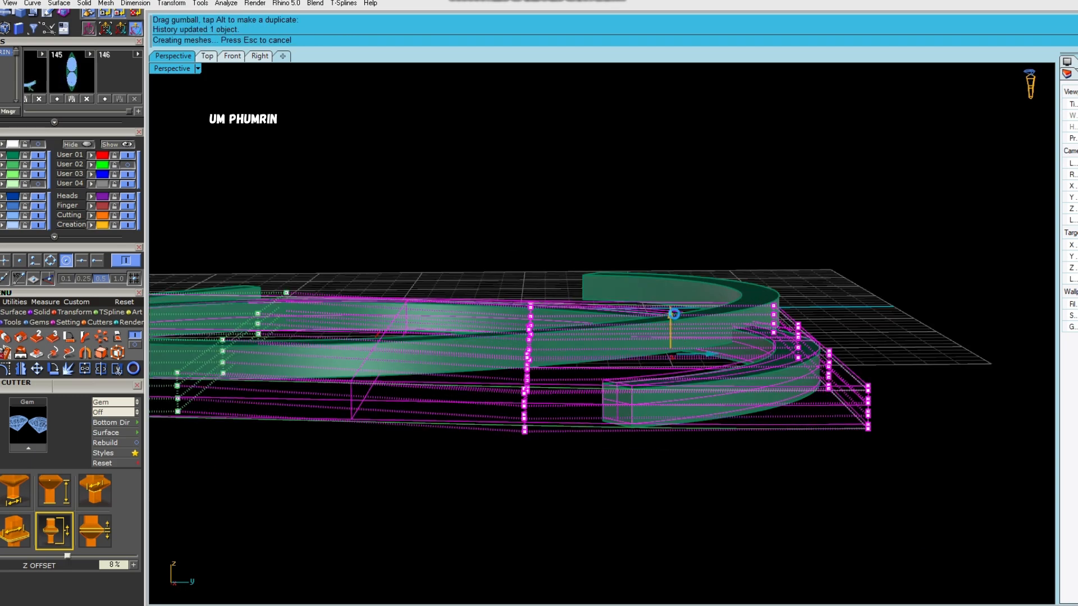
# Step: Shift eight cage points on the band slightly downward, and delete the control cage
pyautogui.scroll(-5, 677, 312)
pyautogui.moveTo(736, 376); pyautogui.dragTo(791, 346, button='right')
pyautogui.moveTo(785, 301); pyautogui.dragTo(859, 416)
pyautogui.moveTo(875, 424); pyautogui.dragTo(695, 351, button='right')
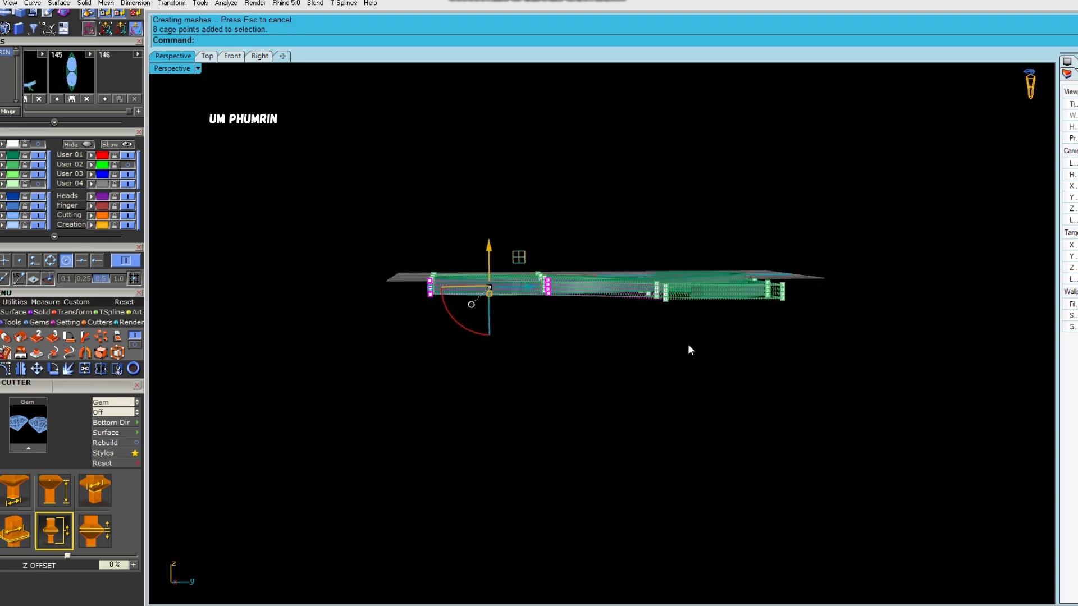
pyautogui.scroll(5, 479, 313)
pyautogui.moveTo(497, 233); pyautogui.dragTo(500, 242)
pyautogui.moveTo(623, 282); pyautogui.dragTo(754, 372, button='right')
pyautogui.click(840, 336)
pyautogui.write('De')
pyautogui.press('Return')
# Step: In the front view, bend both C-shaped bands symmetrically downward with a spine from origin 0 to their outer end
pyautogui.hotkey('ctrl', 'F2')
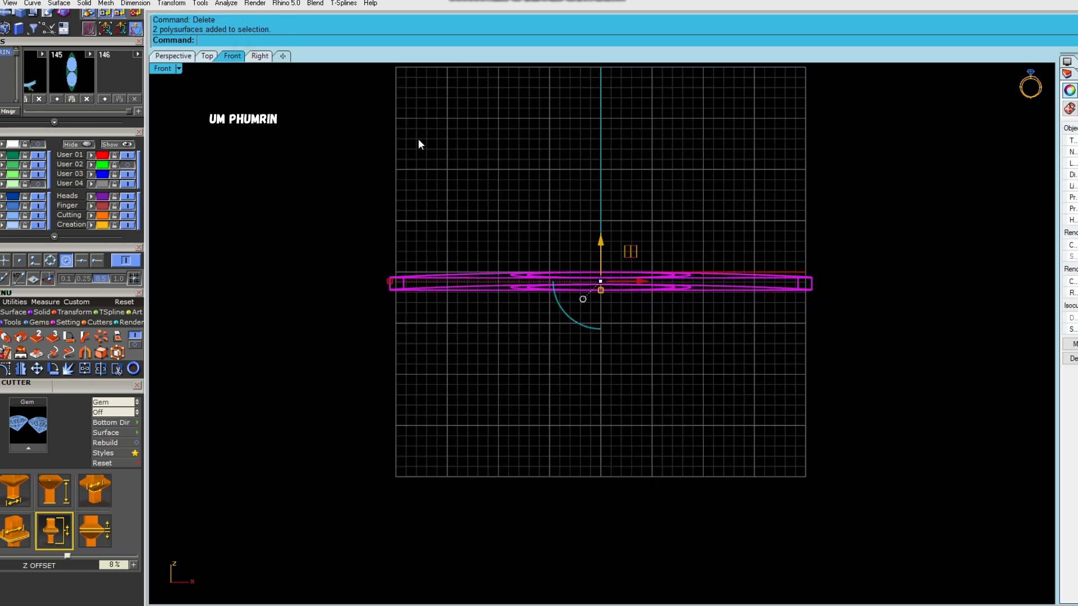
pyautogui.click(85, 337)
pyautogui.write('0')
pyautogui.press('Return')
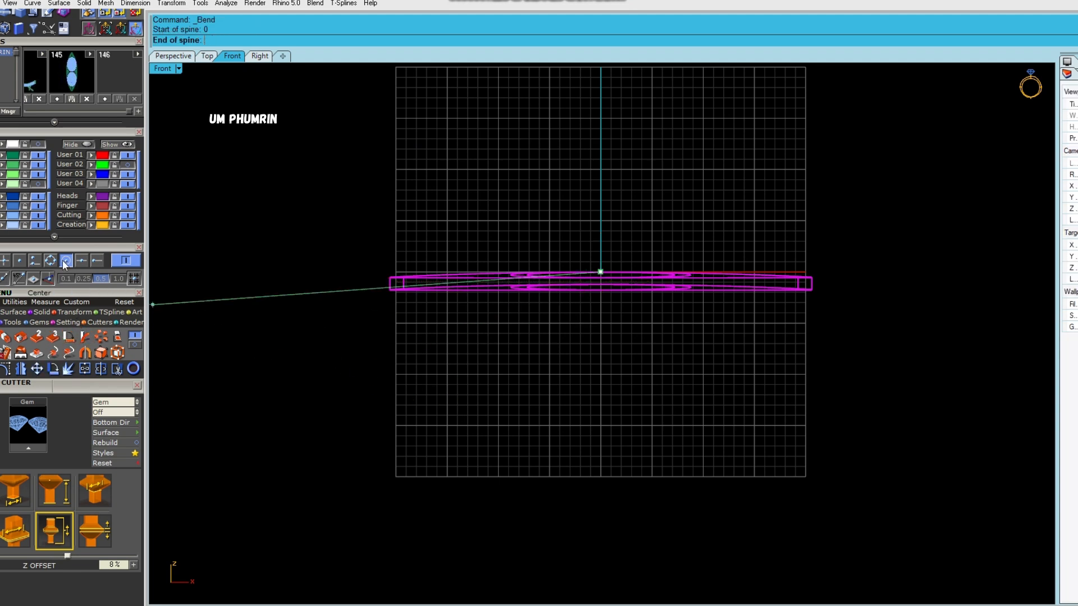
pyautogui.click(814, 265)
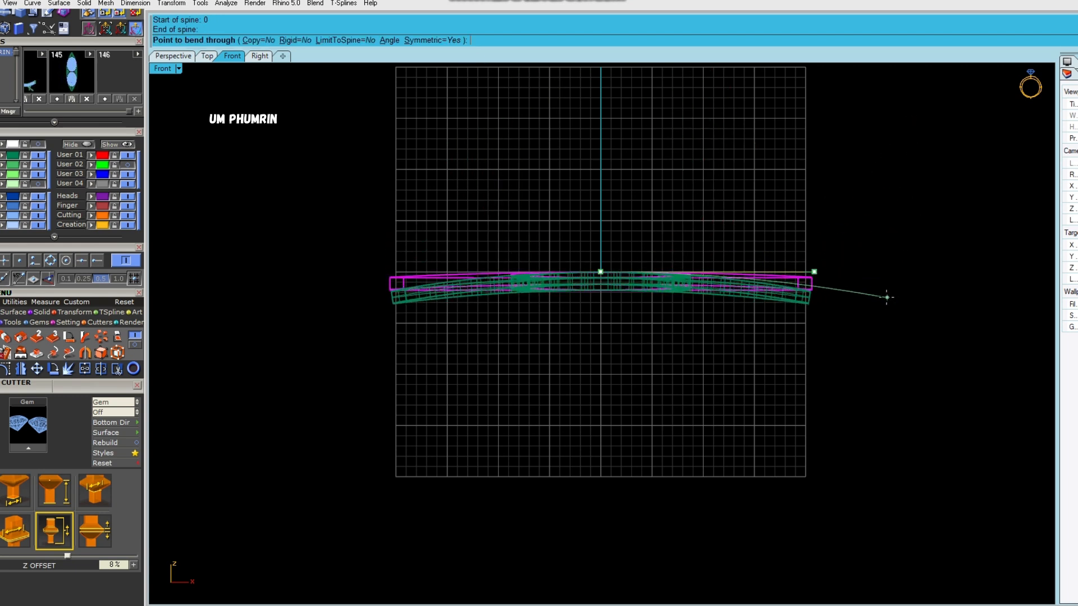
pyautogui.click(833, 306)
# Step: In the perspective view, select both bent bands and raise them slightly
pyautogui.click(173, 55)
pyautogui.moveTo(590, 190)
pyautogui.mouseDown(button='right')
pyautogui.moveTo(635, 267)
pyautogui.moveTo(440, 279)
pyautogui.moveTo(630, 276)
pyautogui.moveTo(730, 348)
pyautogui.mouseUp(button='right')
pyautogui.moveTo(803, 414); pyautogui.dragTo(428, 175)
pyautogui.moveTo(541, 239); pyautogui.dragTo(541, 201)
pyautogui.click(668, 170)
pyautogui.moveTo(667, 185)
pyautogui.mouseDown(button='right')
pyautogui.moveTo(678, 236)
pyautogui.moveTo(804, 236)
pyautogui.moveTo(642, 272)
pyautogui.moveTo(491, 211)
pyautogui.moveTo(496, 231)
pyautogui.moveTo(688, 303)
pyautogui.moveTo(650, 327)
pyautogui.moveTo(655, 265)
pyautogui.moveTo(668, 302)
pyautogui.mouseUp(button='right')
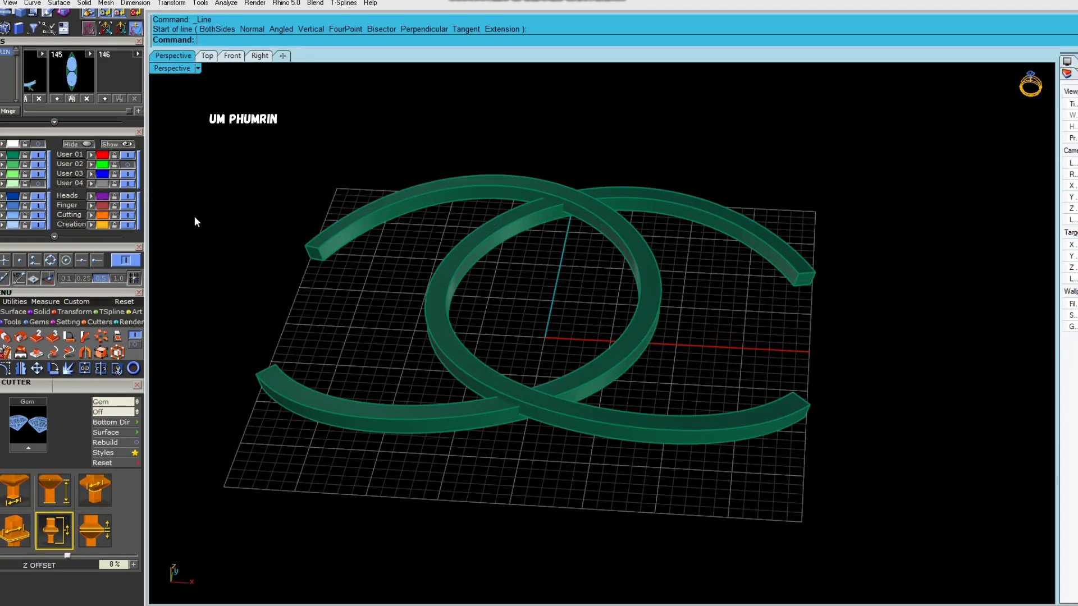
# Step: Show the hidden marquise setting and move it up toward the open lower end of the positive X band
pyautogui.click(123, 145)
pyautogui.moveTo(765, 284); pyautogui.dragTo(784, 354, button='right')
pyautogui.keyDown('shift'); pyautogui.moveTo(784, 353); pyautogui.dragTo(740, 313, button='right'); pyautogui.keyUp('shift')
pyautogui.click(725, 453)
pyautogui.moveTo(770, 440); pyautogui.dragTo(673, 392, button='right')
pyautogui.moveTo(674, 392); pyautogui.dragTo(642, 373, button='right')
pyautogui.scroll(3, 487, 284)
pyautogui.moveTo(480, 268); pyautogui.dragTo(489, 219)
pyautogui.moveTo(511, 213); pyautogui.dragTo(645, 302, button='right')
pyautogui.scroll(-3, 667, 298)
pyautogui.scroll(3, 645, 302)
pyautogui.moveTo(642, 302); pyautogui.dragTo(623, 309)
pyautogui.press('Escape')
# Step: Fine-tune the marquise setting's position so it sits against the open end of the C-shaped band
pyautogui.moveTo(785, 308); pyautogui.dragTo(589, 345, button='right')
pyautogui.keyDown('shift'); pyautogui.moveTo(581, 365); pyautogui.dragTo(621, 428, button='right'); pyautogui.keyUp('shift')
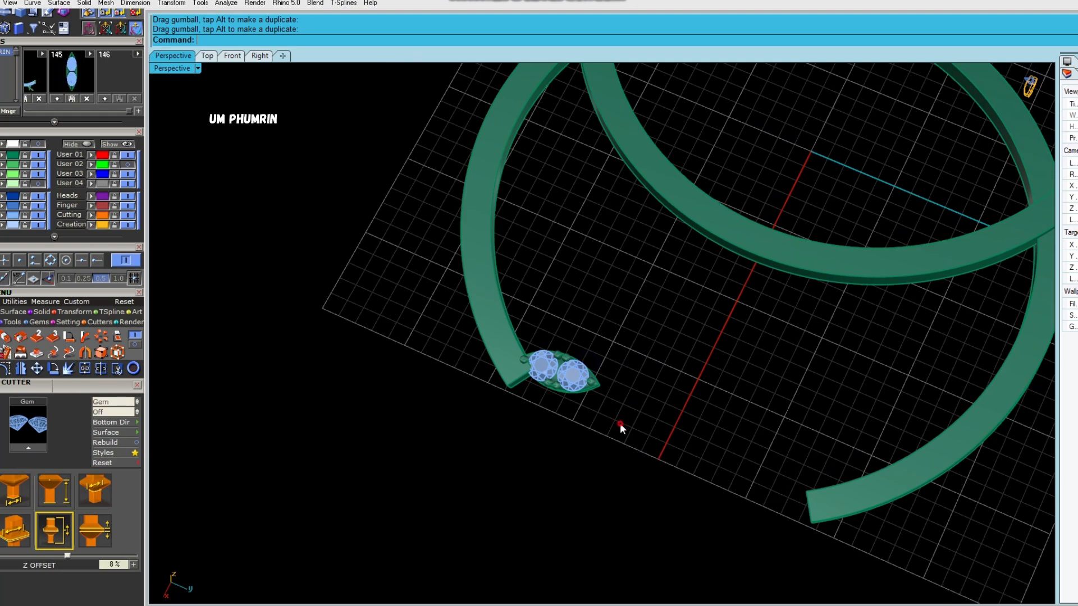
pyautogui.click(585, 381)
pyautogui.scroll(6, 585, 381)
pyautogui.moveTo(601, 383); pyautogui.dragTo(568, 402)
pyautogui.scroll(-5, 734, 385)
pyautogui.moveTo(734, 385); pyautogui.dragTo(820, 338, button='right')
pyautogui.moveTo(740, 374); pyautogui.dragTo(709, 386, button='right')
pyautogui.scroll(4, 698, 448)
pyautogui.click(690, 405)
pyautogui.click(804, 405)
pyautogui.scroll(-4, 836, 416)
pyautogui.moveTo(835, 416); pyautogui.dragTo(631, 486, button='right')
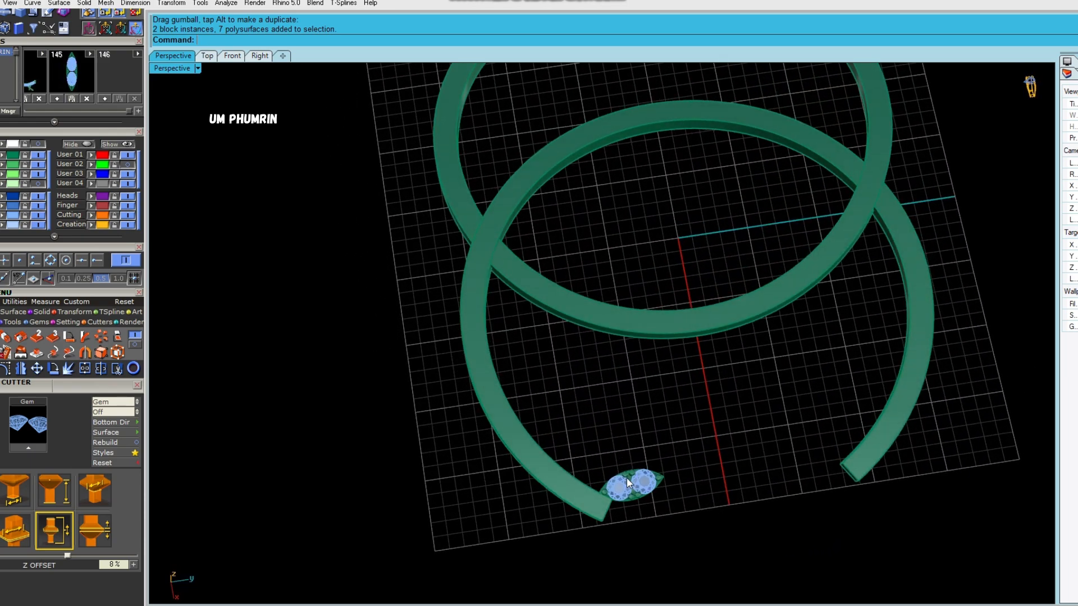
# Step: Extract a lengthwise isocurve through the middle of the positive X band's top surface
pyautogui.scroll(3, 632, 486)
pyautogui.scroll(-3, 662, 409)
pyautogui.moveTo(662, 410); pyautogui.dragTo(657, 376, button='right')
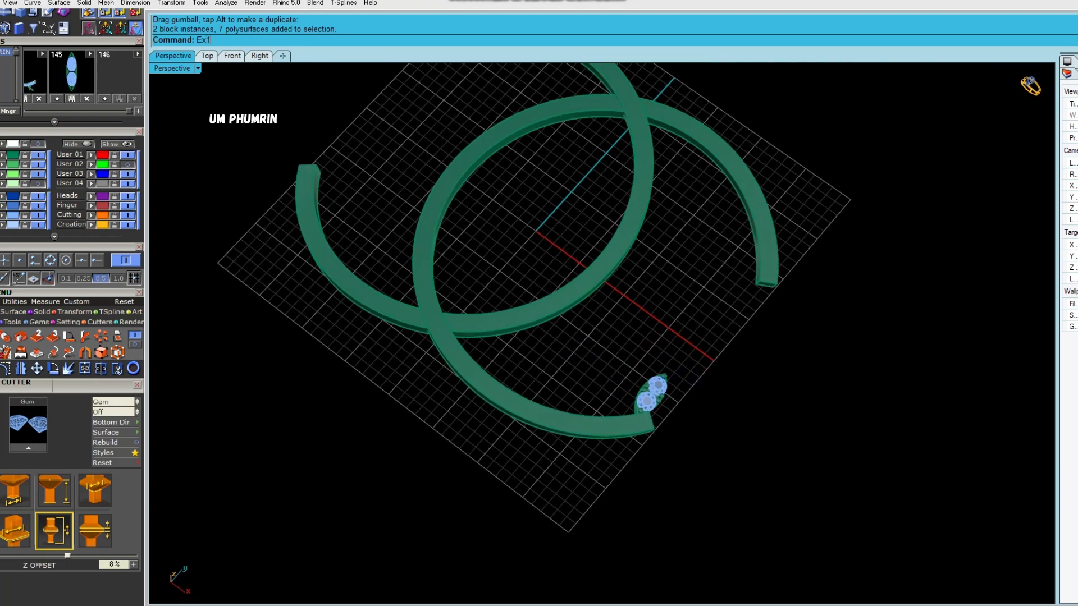
pyautogui.press('Return')
pyautogui.scroll(4, 605, 427)
pyautogui.click(608, 430)
pyautogui.scroll(4, 609, 430)
pyautogui.click(313, 41)
pyautogui.click(81, 260)
pyautogui.click(718, 419)
pyautogui.press('Return')
# Step: Start a Gem on Curve row along the isocurve with gems facing the band's top surface and a 1.6 mm size
pyautogui.write('gc')
pyautogui.press('Return')
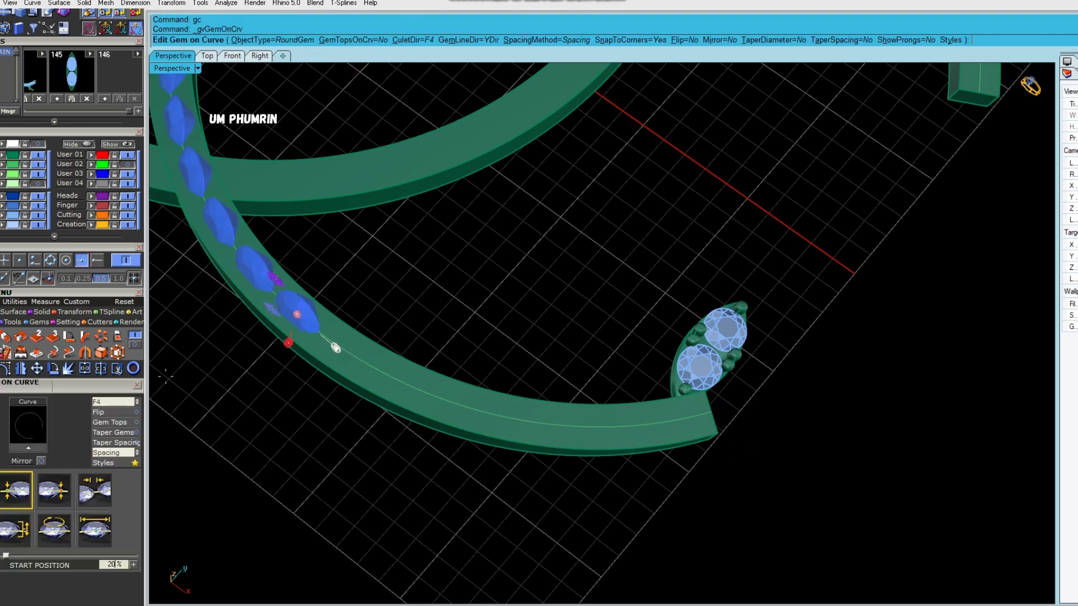
pyautogui.moveTo(98, 389); pyautogui.dragTo(99, 250)
pyautogui.click(103, 266)
pyautogui.click(114, 267)
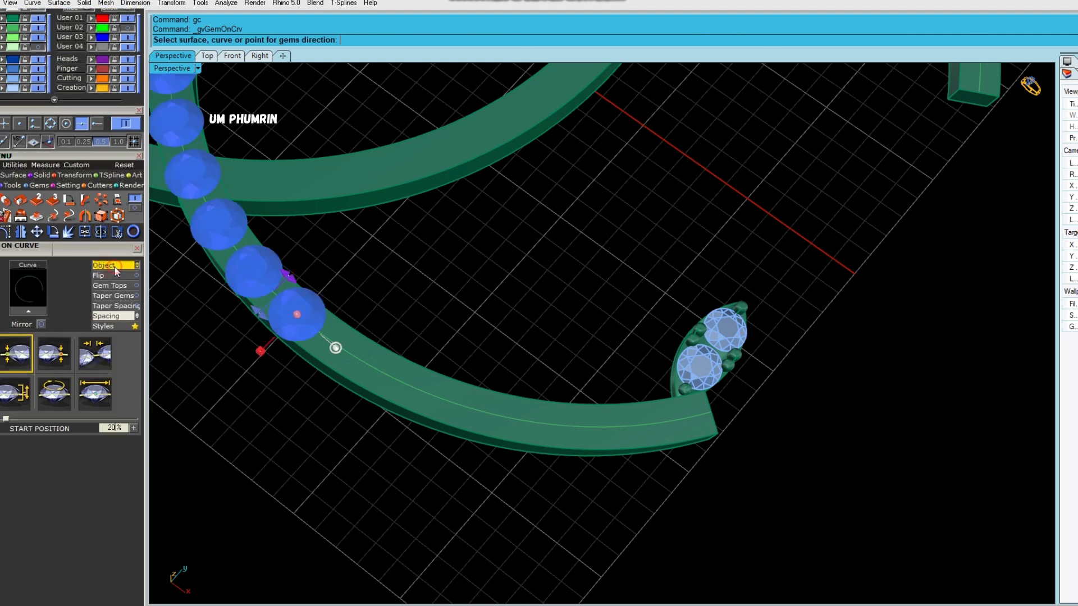
pyautogui.click(403, 387)
pyautogui.click(104, 398)
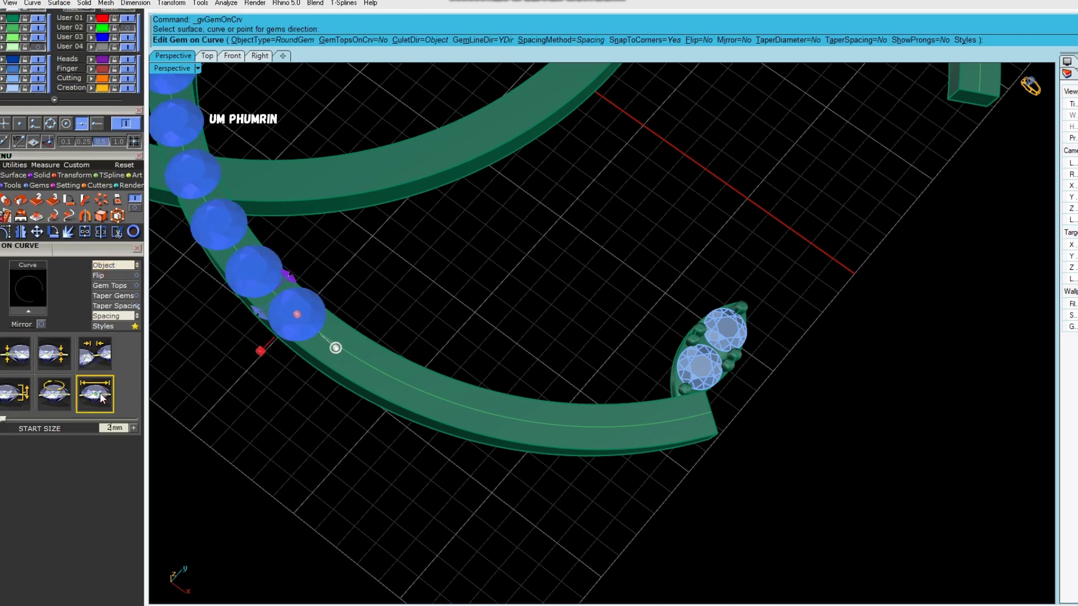
pyautogui.write('1.6')
pyautogui.press('Return')
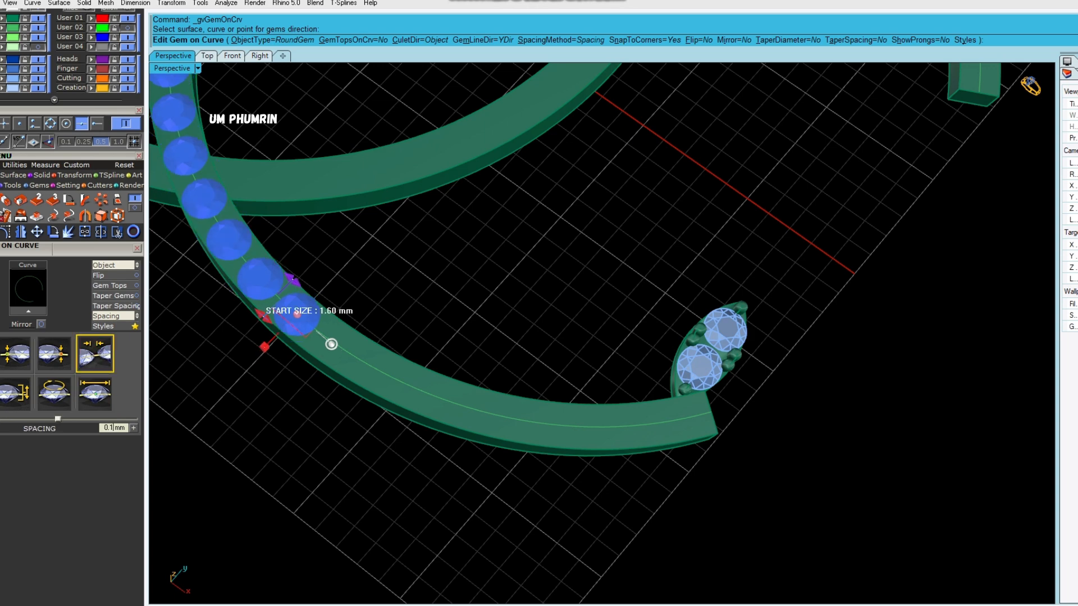
# Step: Switch the gem row to Fixed spacing and stretch it from the marquise end of the band to 99.5% of the curve
pyautogui.press('Return')
pyautogui.click(119, 315)
pyautogui.click(117, 317)
pyautogui.click(117, 317)
pyautogui.click(117, 317)
pyautogui.scroll(-4, 299, 304)
pyautogui.moveTo(299, 304); pyautogui.dragTo(321, 331, button='right')
pyautogui.scroll(4, 321, 331)
pyautogui.moveTo(294, 342); pyautogui.dragTo(686, 448)
pyautogui.scroll(-4, 529, 345)
pyautogui.scroll(2, 507, 278)
pyautogui.scroll(2, 652, 259)
pyautogui.moveTo(651, 260); pyautogui.dragTo(762, 542)
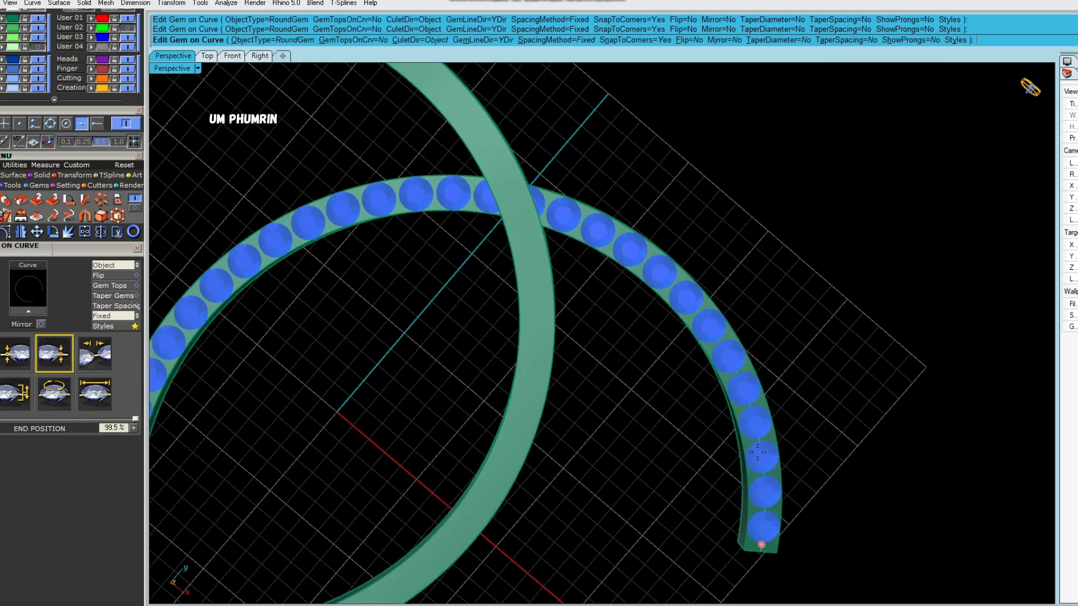
# Step: Finish the gem row with its end position at 68.4%, before the upper band crossing, and 0.12 mm spacing
pyautogui.scroll(-4, 758, 410)
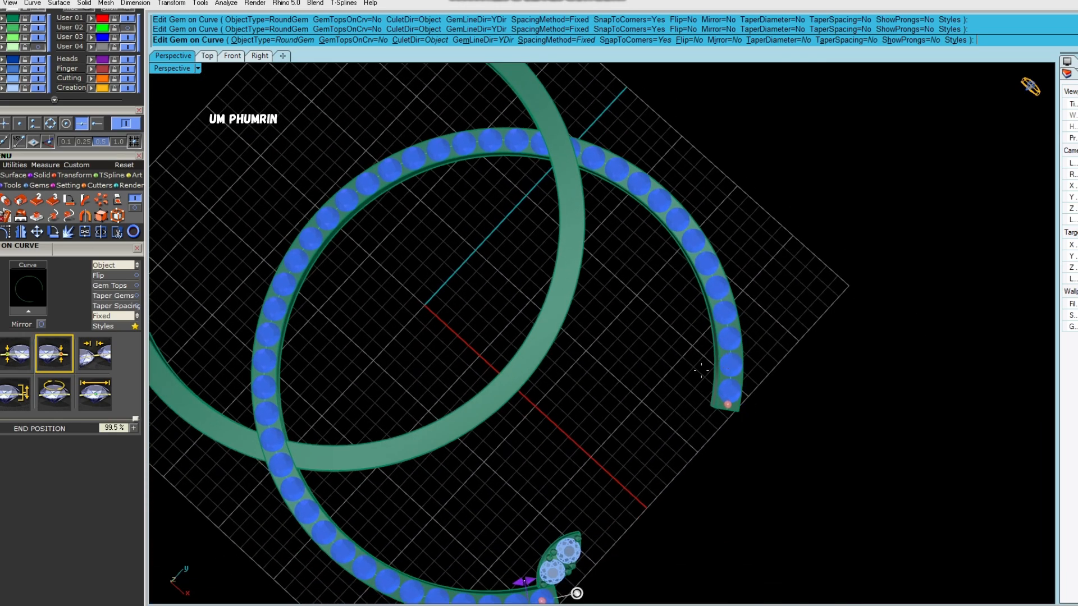
pyautogui.moveTo(728, 404); pyautogui.dragTo(528, 138)
pyautogui.scroll(-1, 547, 206)
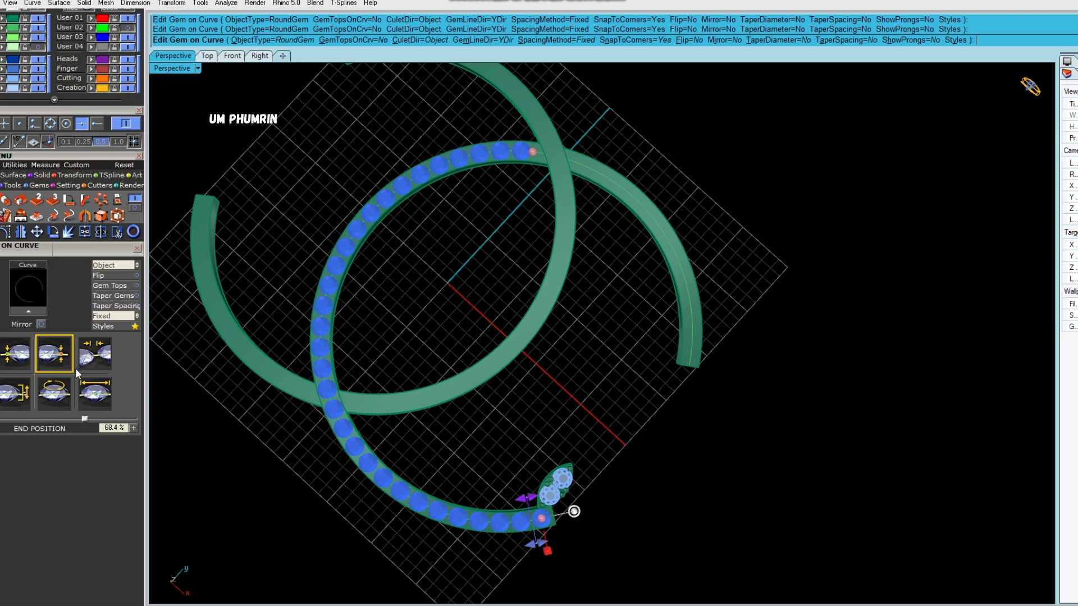
pyautogui.click(89, 360)
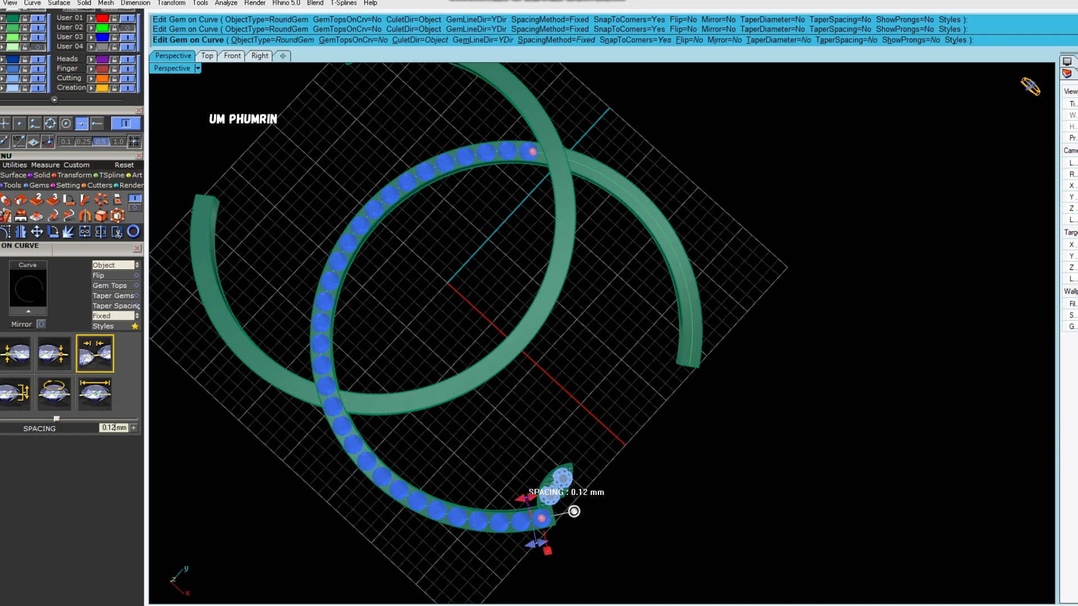
pyautogui.press('Return')
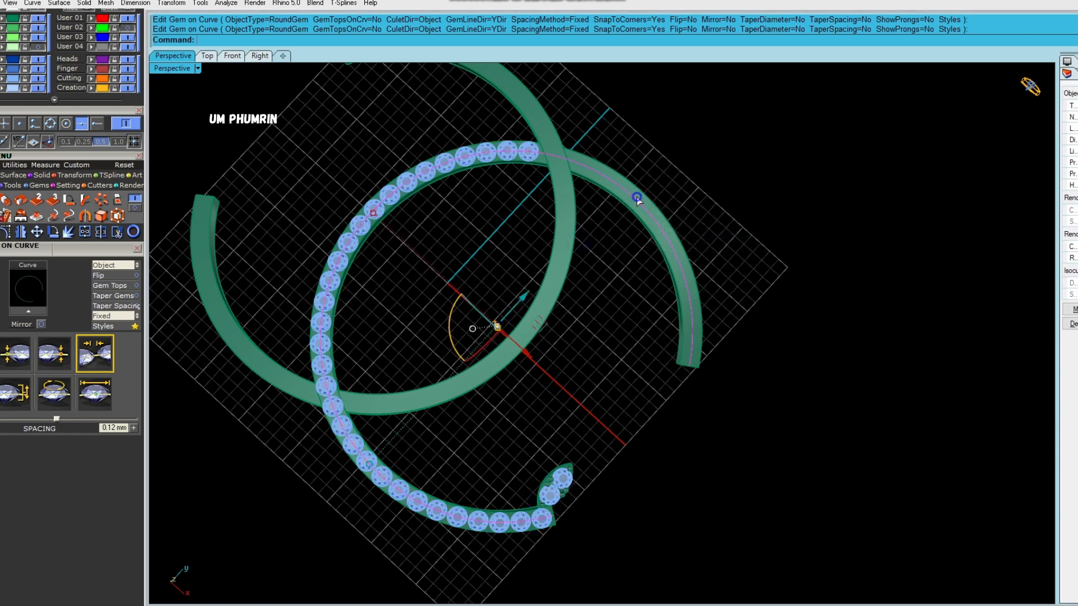
# Step: Start a second gem row on the isocurve, oriented to the band surface, with 0.12 mm gaps and Fixed spacing
pyautogui.write('gc')
pyautogui.press('Return')
pyautogui.click(637, 199)
pyautogui.scroll(5, 585, 181)
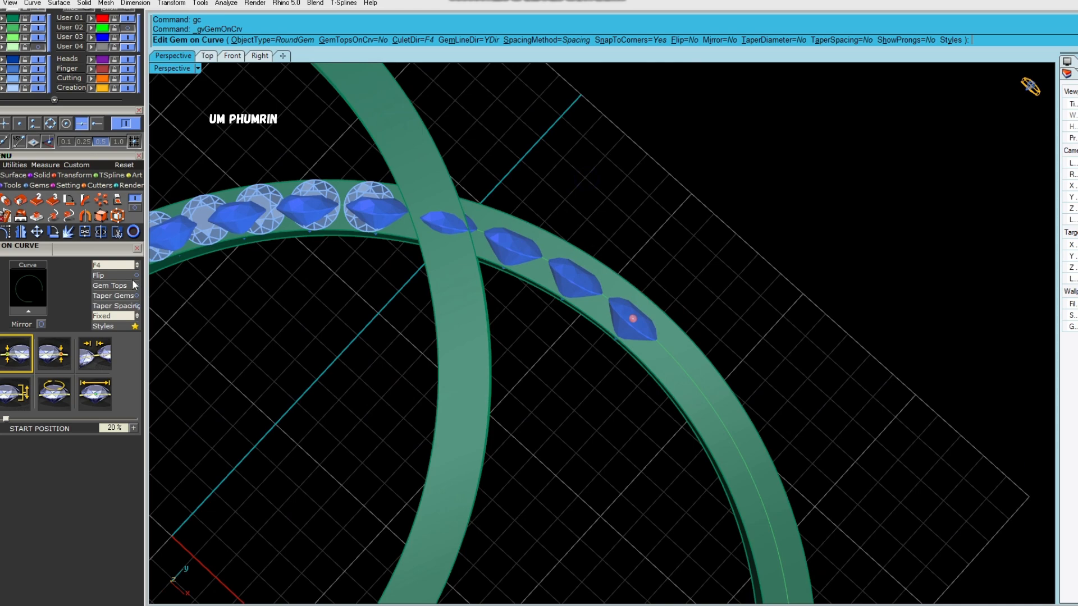
pyautogui.click(114, 265)
pyautogui.click(667, 366)
pyautogui.scroll(-5, 645, 337)
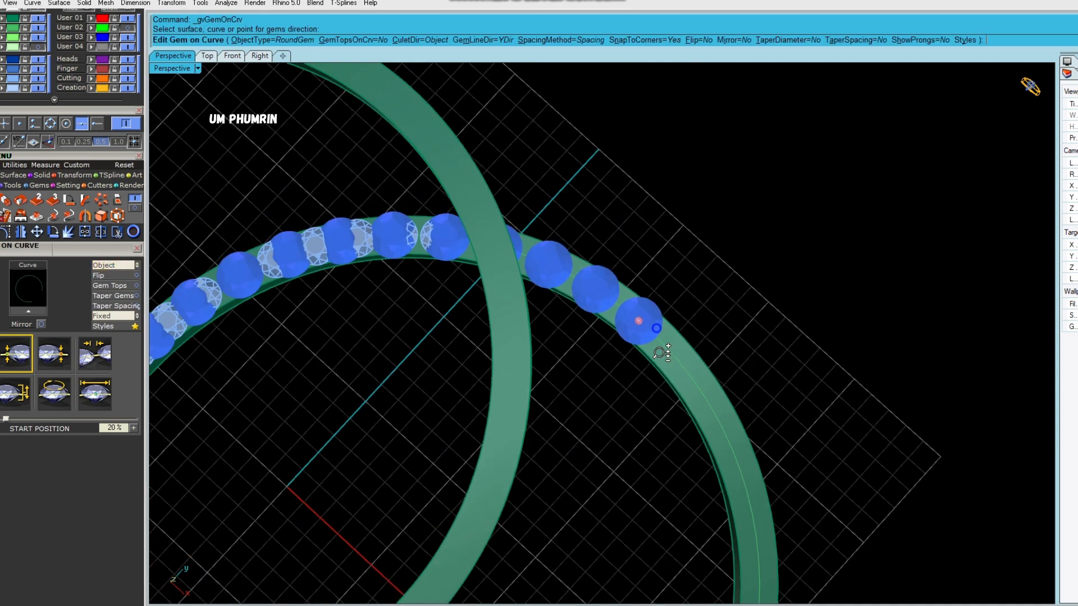
pyautogui.click(103, 393)
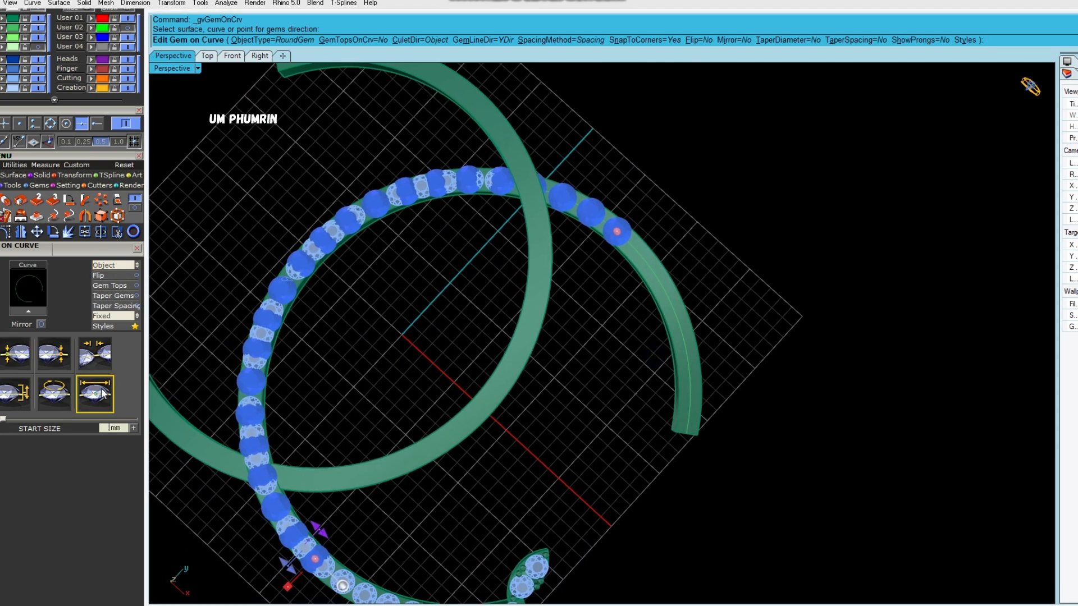
pyautogui.write('.12')
pyautogui.press('Return')
pyautogui.click(116, 320)
pyautogui.scroll(-2, 472, 347)
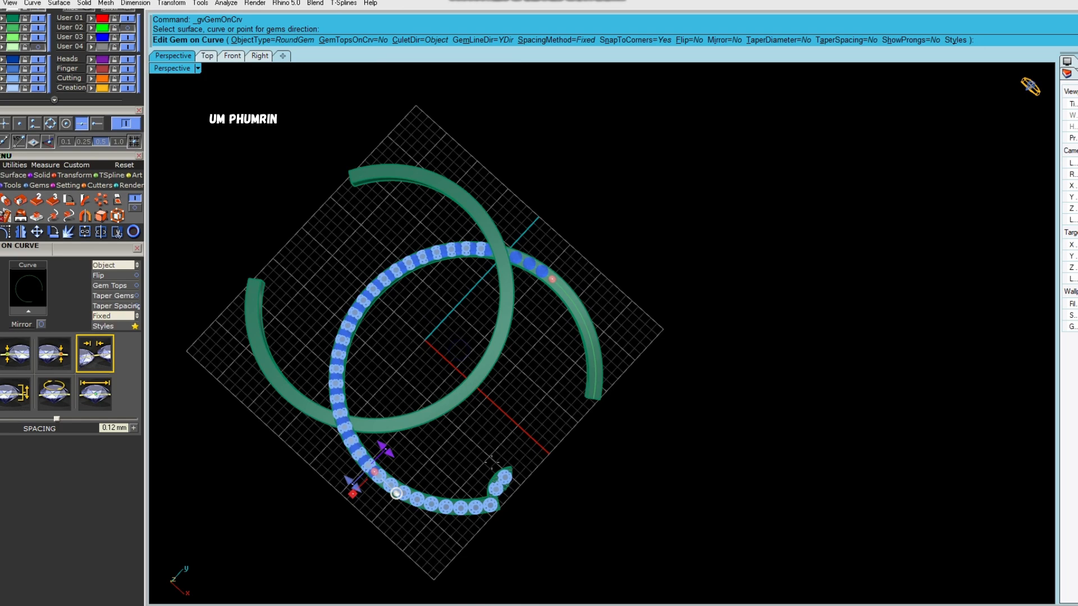
# Step: Place the second gem row from 73.6%, just past the upper crossing, to 99.4% at the band's end, and accept it
pyautogui.moveTo(375, 473); pyautogui.dragTo(601, 498)
pyautogui.scroll(6, 584, 283)
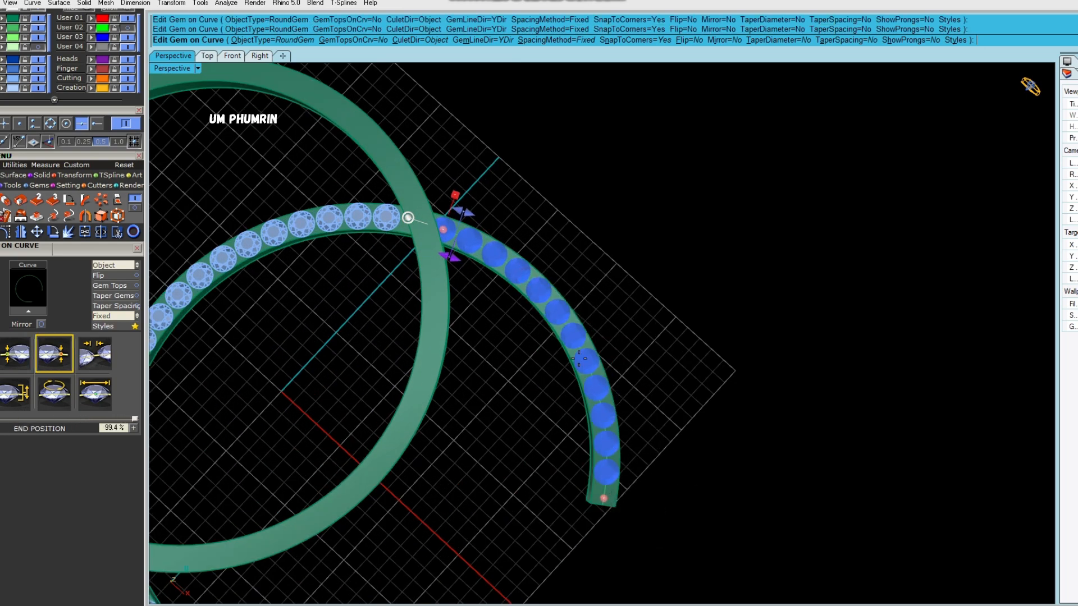
pyautogui.scroll(4, 433, 216)
pyautogui.scroll(-2, 433, 217)
pyautogui.moveTo(367, 156); pyautogui.dragTo(373, 166)
pyautogui.rightClick(464, 190)
# Step: Rotate a copy of both gem rows 180° about origin 0 onto the opposite C-shaped band
pyautogui.keyDown('ctrl'); pyautogui.moveTo(464, 190); pyautogui.dragTo(640, 270, button='right'); pyautogui.keyUp('ctrl')
pyautogui.scroll(4, 507, 291)
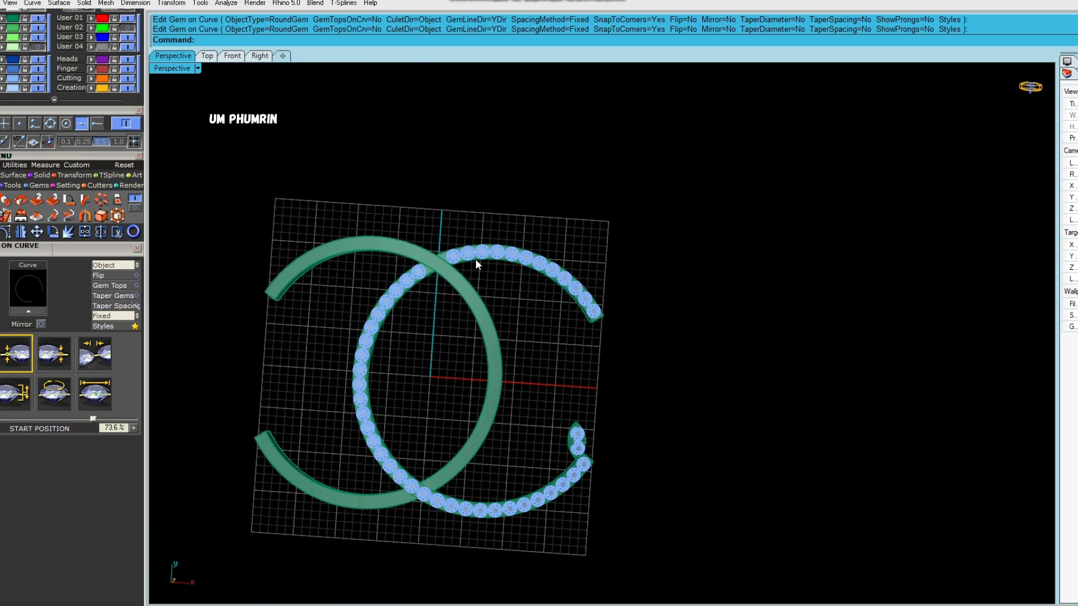
pyautogui.click(479, 260)
pyautogui.keyDown('shift'); pyautogui.click(419, 277); pyautogui.keyUp('shift')
pyautogui.scroll(-3, 488, 274)
pyautogui.write('r')
pyautogui.press('Return')
pyautogui.write('0')
pyautogui.press('Return')
pyautogui.click(469, 213)
pyautogui.click(430, 530)
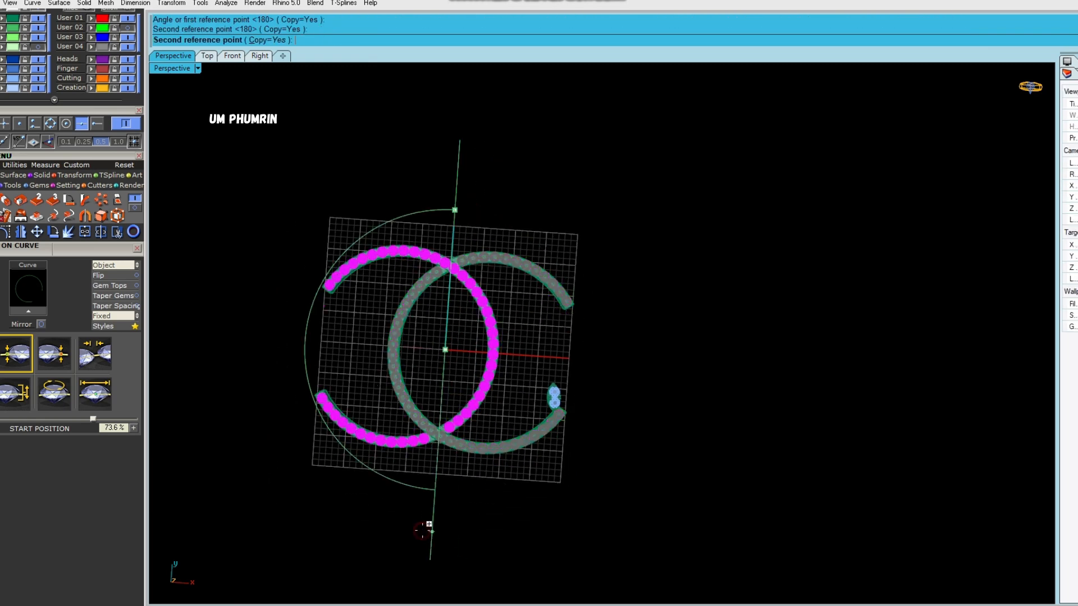
pyautogui.press('Escape')
# Step: Duplicate the upper inner edge of the positive X band as a curve
pyautogui.moveTo(517, 505); pyautogui.dragTo(664, 452, button='right')
pyautogui.scroll(3, 644, 381)
pyautogui.moveTo(644, 382); pyautogui.dragTo(621, 429, button='right')
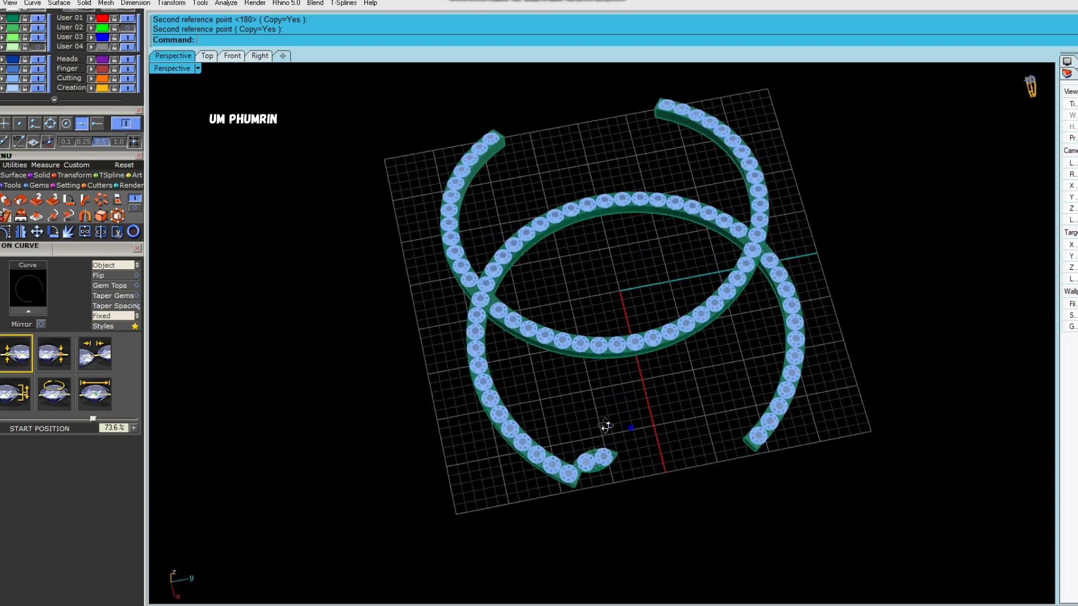
pyautogui.scroll(3, 502, 380)
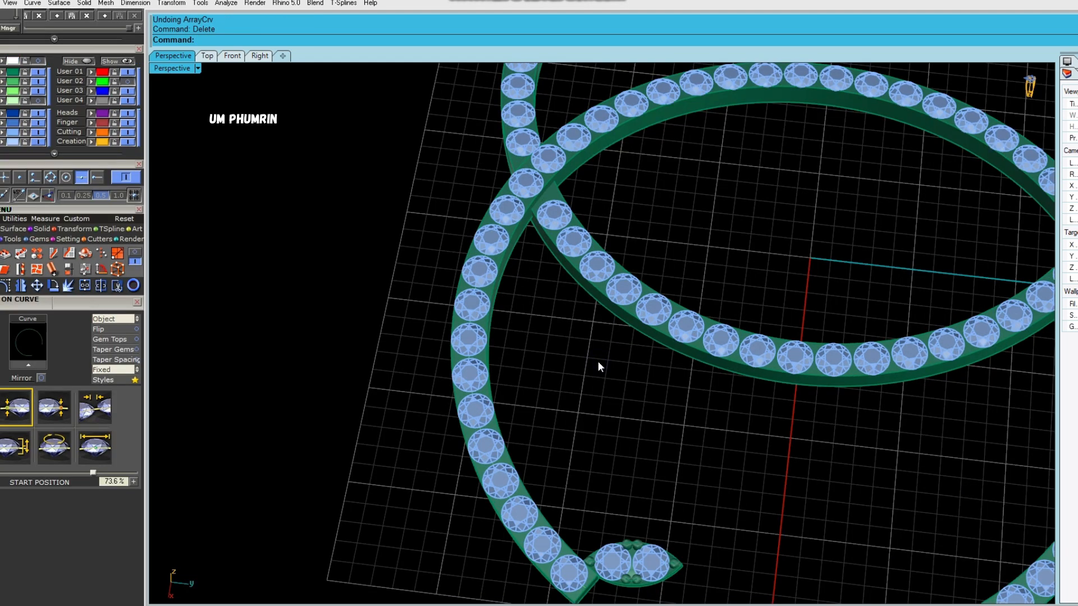
pyautogui.click(487, 318)
pyautogui.press('Return')
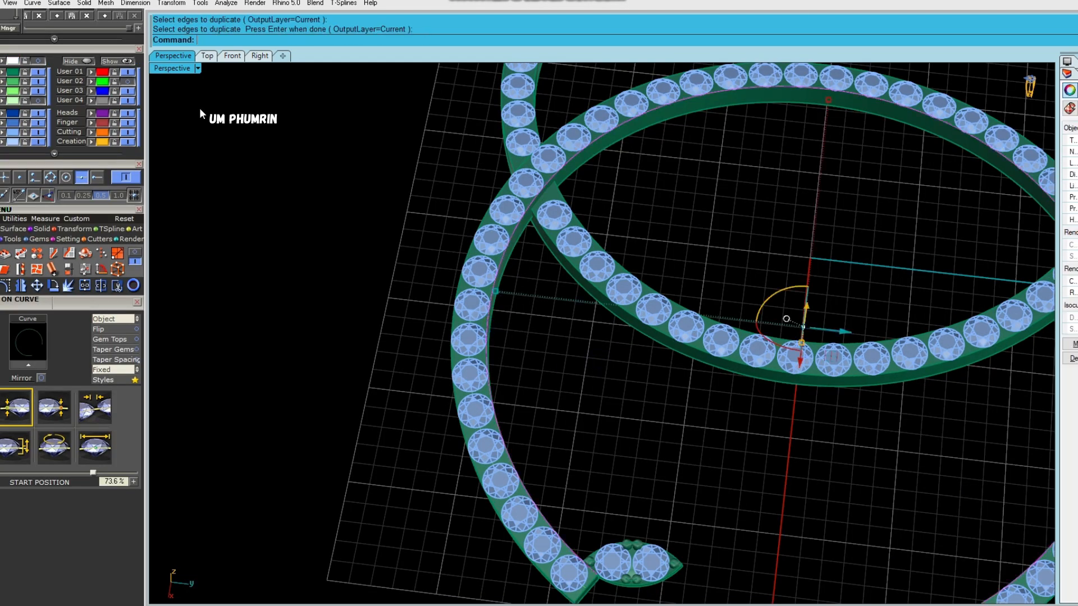
# Step: In the top view, split the duplicated inner edge curve where it meets the horizontal axis and delete one half
pyautogui.click(207, 56)
pyautogui.moveTo(498, 215); pyautogui.dragTo(500, 250, button='right')
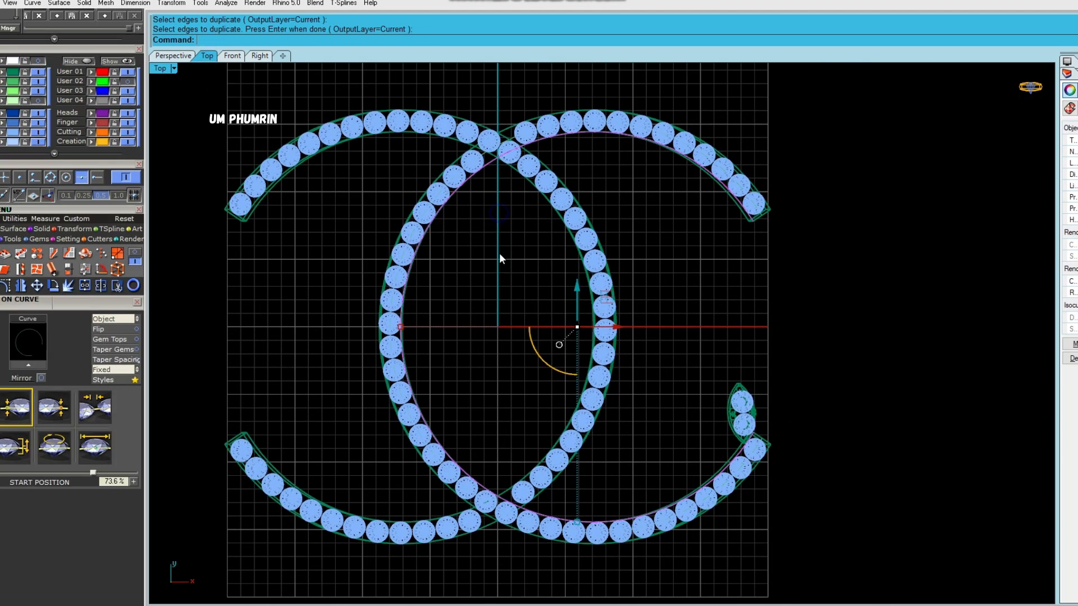
pyautogui.write('Ss')
pyautogui.press('Return')
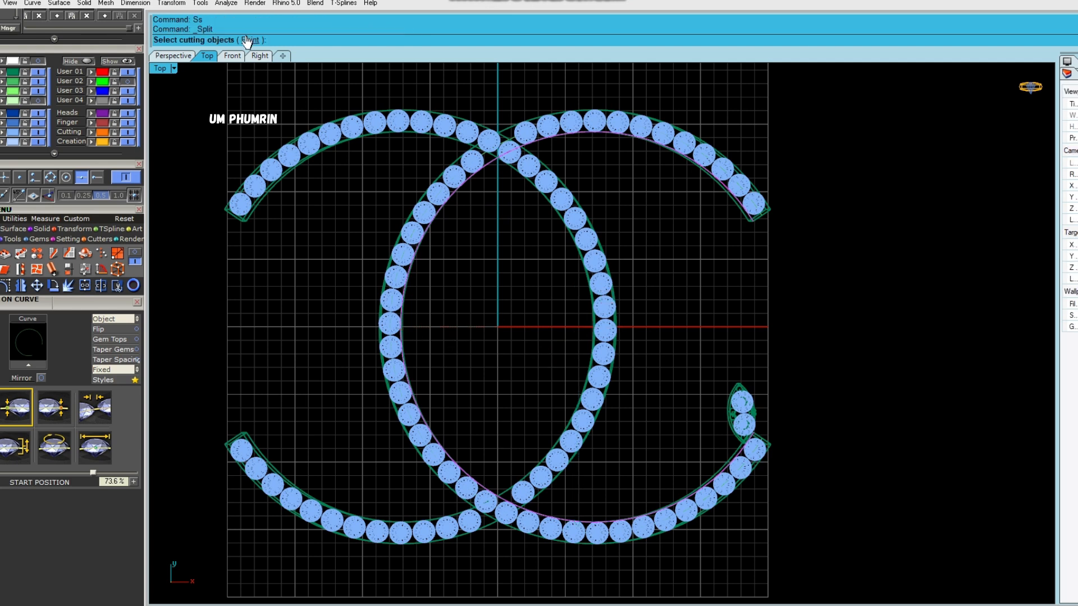
pyautogui.scroll(3, 447, 348)
pyautogui.press('Return')
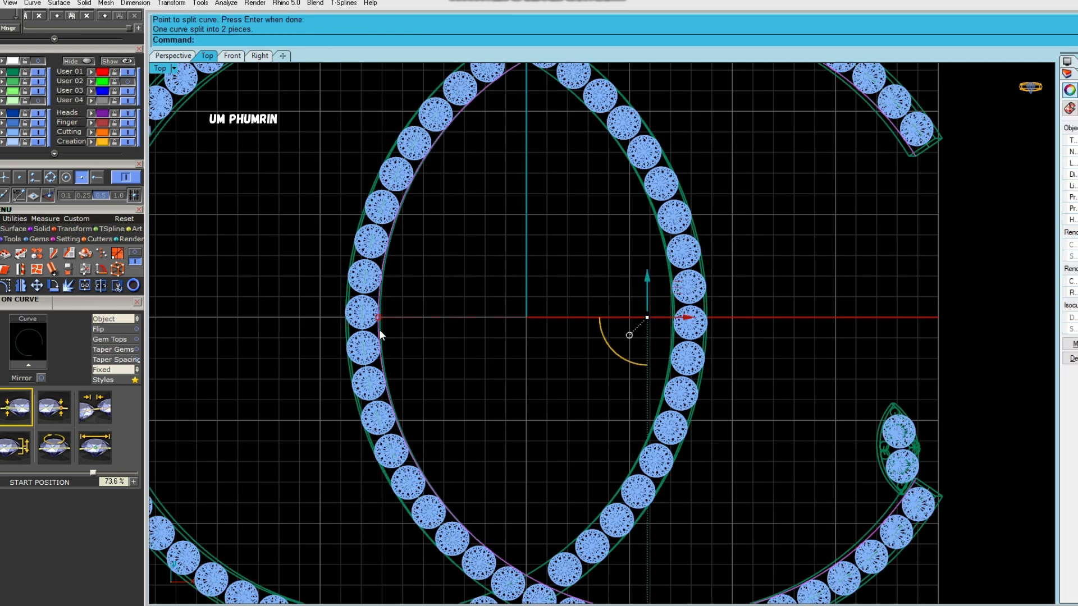
pyautogui.press('Return')
pyautogui.click(379, 335)
pyautogui.click(413, 365)
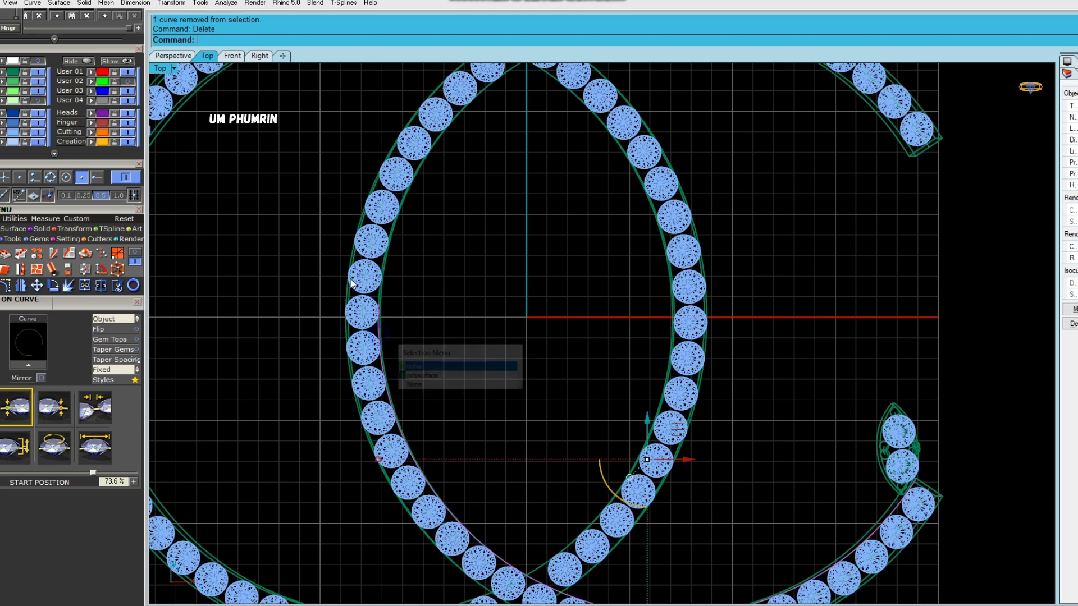
# Step: Rebuild the remaining half of the inner edge curve with 19 points at degree 3, deleting the input curve
pyautogui.click(180, 57)
pyautogui.scroll(-6, 532, 324)
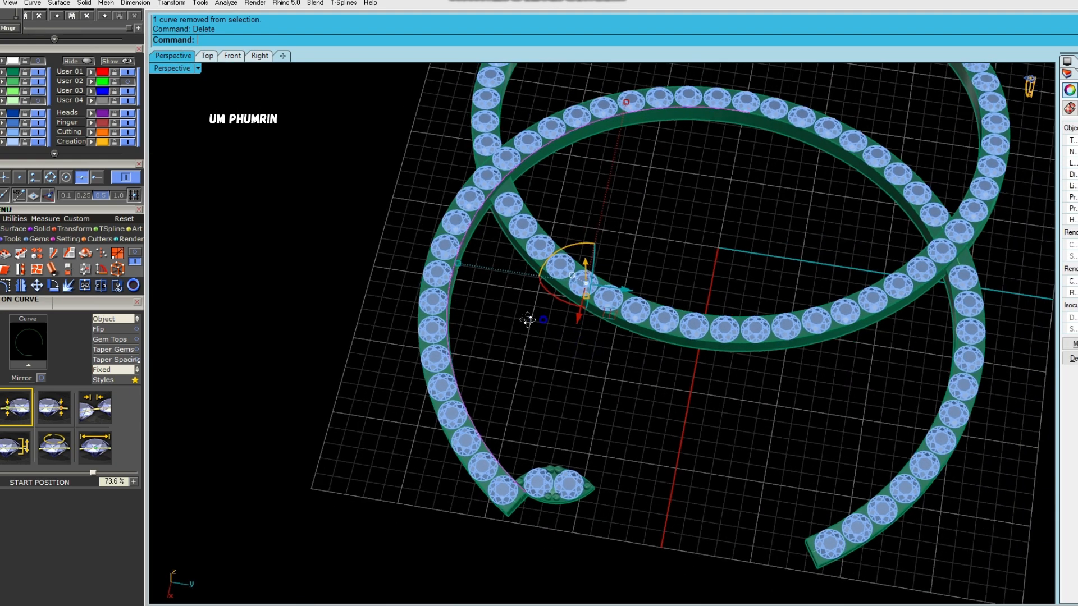
pyautogui.scroll(3, 531, 292)
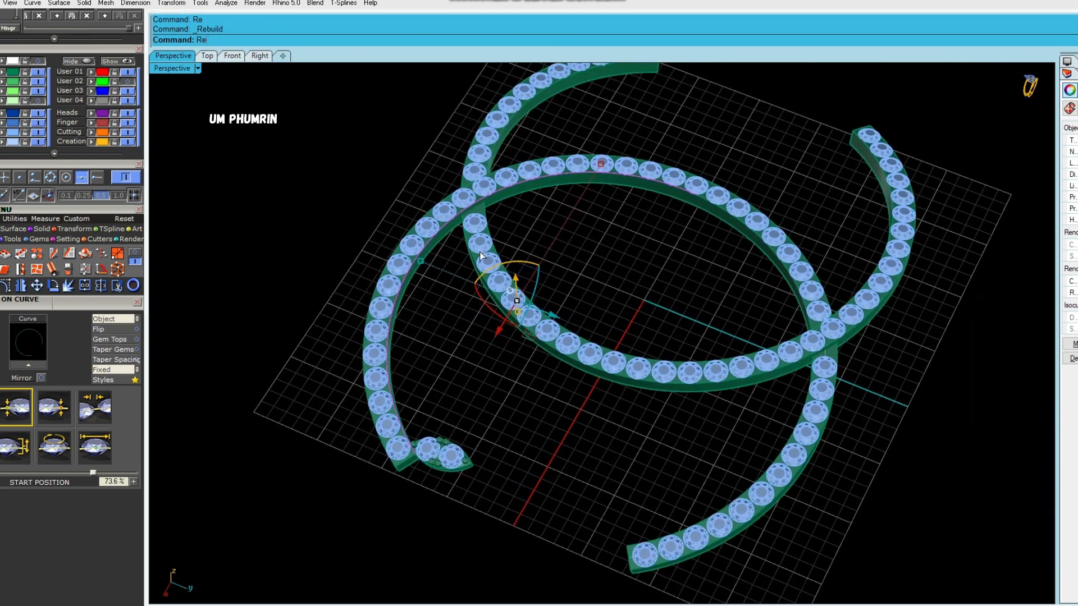
pyautogui.write('build')
pyautogui.press('Return')
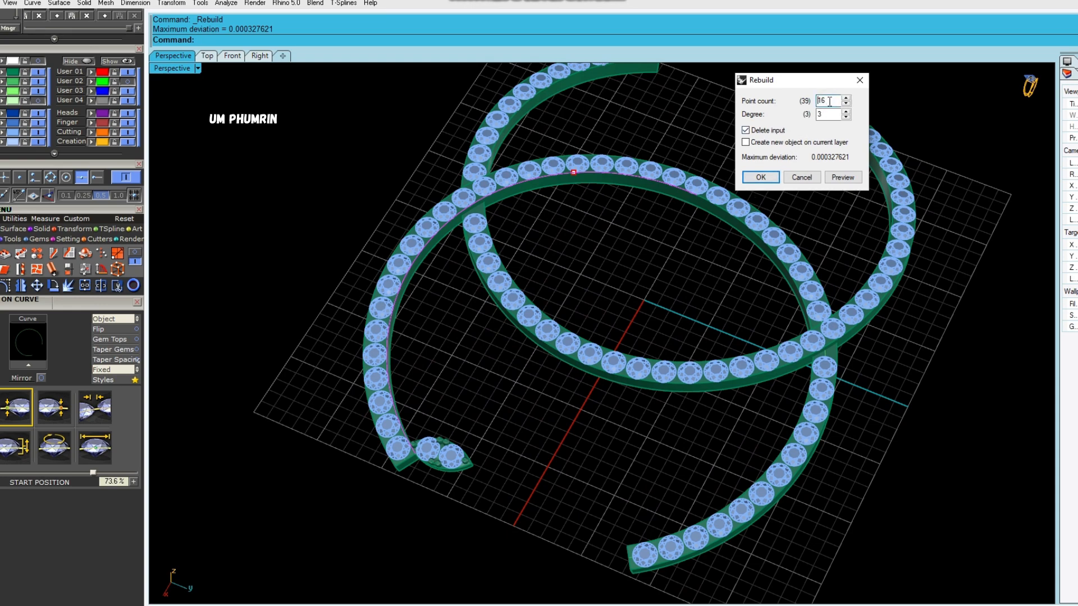
pyautogui.moveTo(614, 289); pyautogui.dragTo(631, 284, button='right')
pyautogui.press('Return')
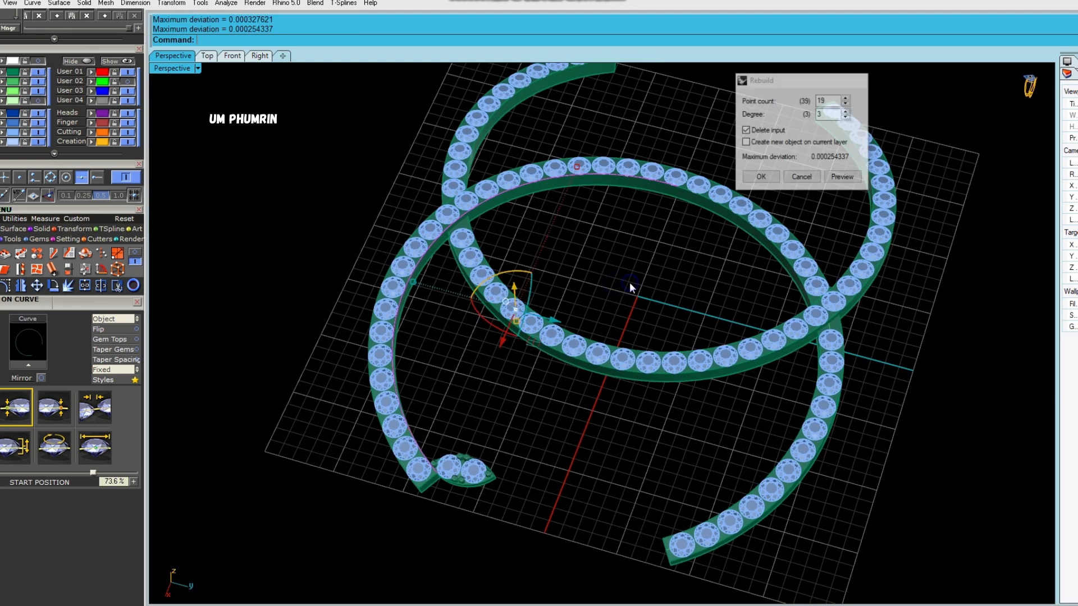
pyautogui.click(207, 56)
pyautogui.scroll(-3, 562, 348)
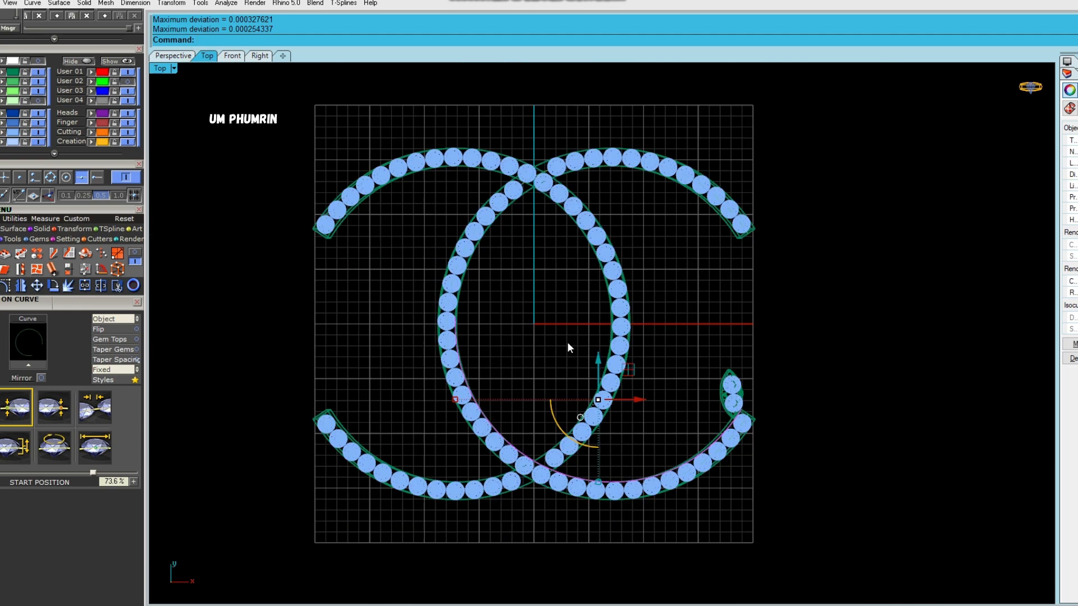
pyautogui.moveTo(562, 348); pyautogui.dragTo(434, 302, button='right')
pyautogui.click(173, 55)
pyautogui.scroll(2, 700, 312)
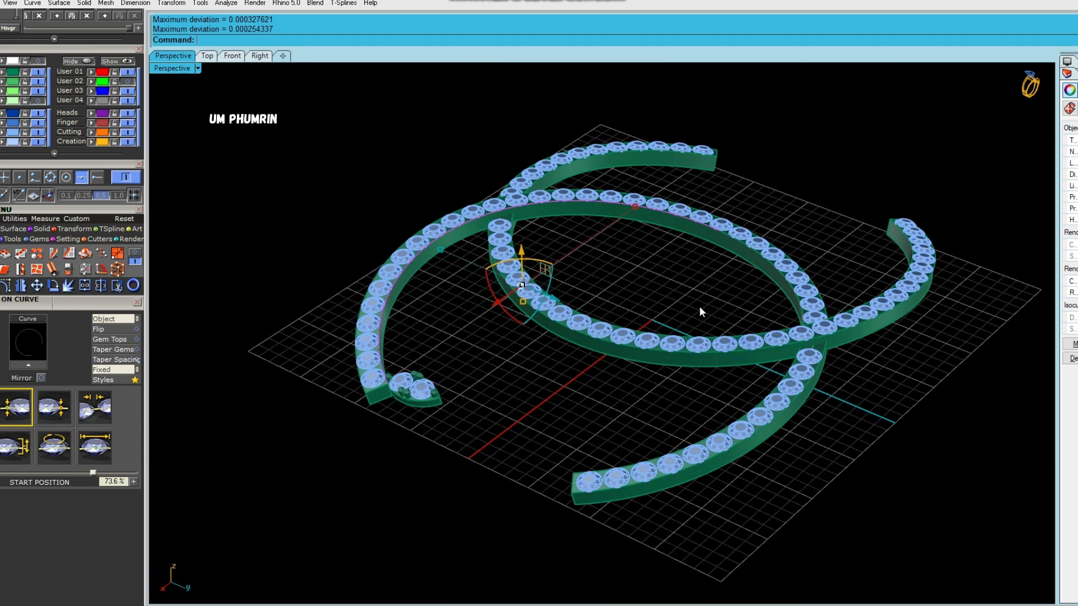
# Step: Try to array the two-diamond marquise setting along the rebuilt half curve with freeform orientation, and undo the array
pyautogui.moveTo(471, 392); pyautogui.dragTo(570, 419, button='right')
pyautogui.click(478, 436)
pyautogui.click(467, 437)
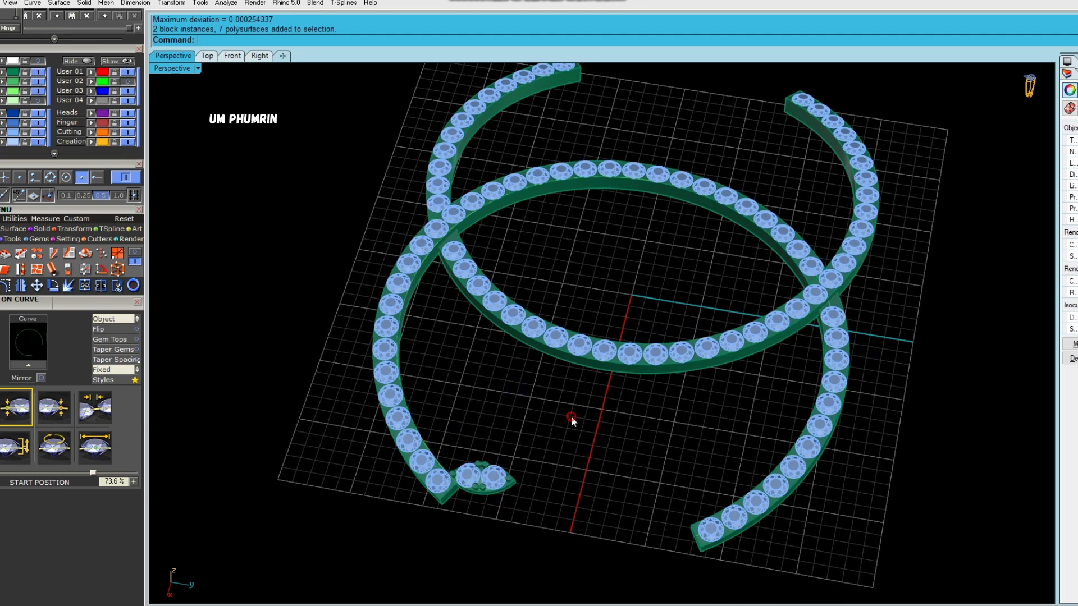
pyautogui.click(36, 269)
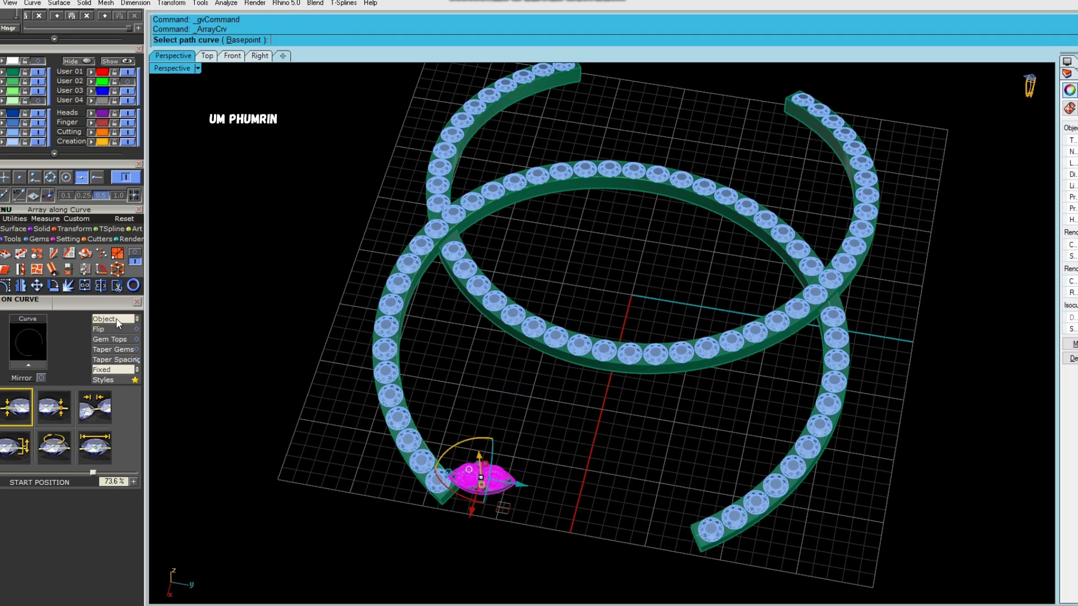
pyautogui.scroll(5, 421, 432)
pyautogui.click(419, 429)
pyautogui.press('Return')
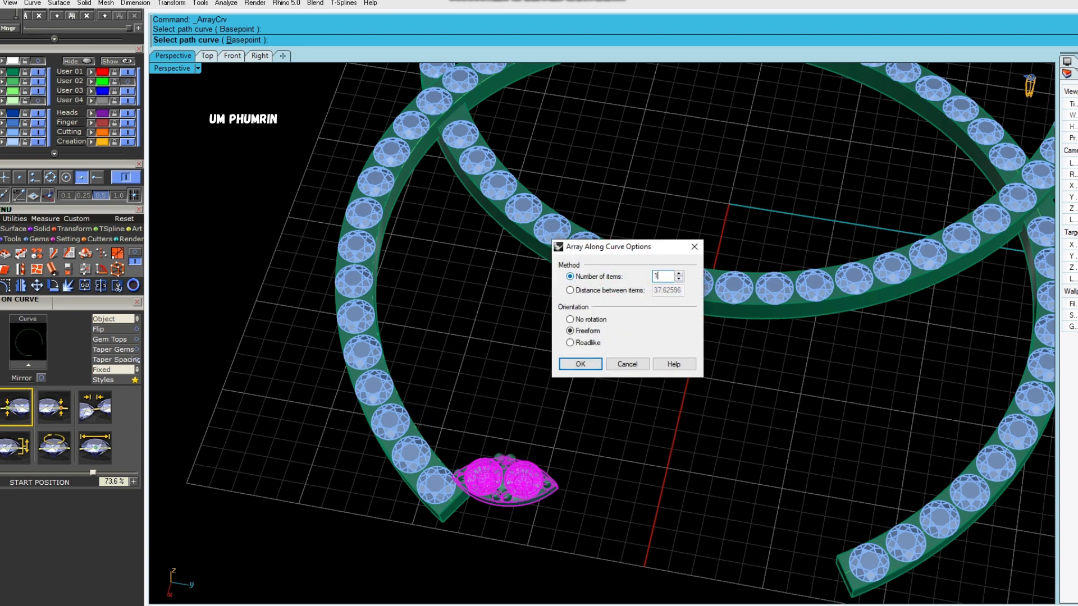
pyautogui.click(582, 365)
pyautogui.scroll(-3, 570, 373)
pyautogui.moveTo(570, 372); pyautogui.dragTo(575, 419, button='right')
pyautogui.hotkey('ctrl', 'z')
# Step: Array the marquise setting along the rebuilt half curve with 14 items and freeform orientation, and check its spacing
pyautogui.rightClick(441, 378)
pyautogui.scroll(3, 392, 351)
pyautogui.click(392, 352)
pyautogui.click(444, 384)
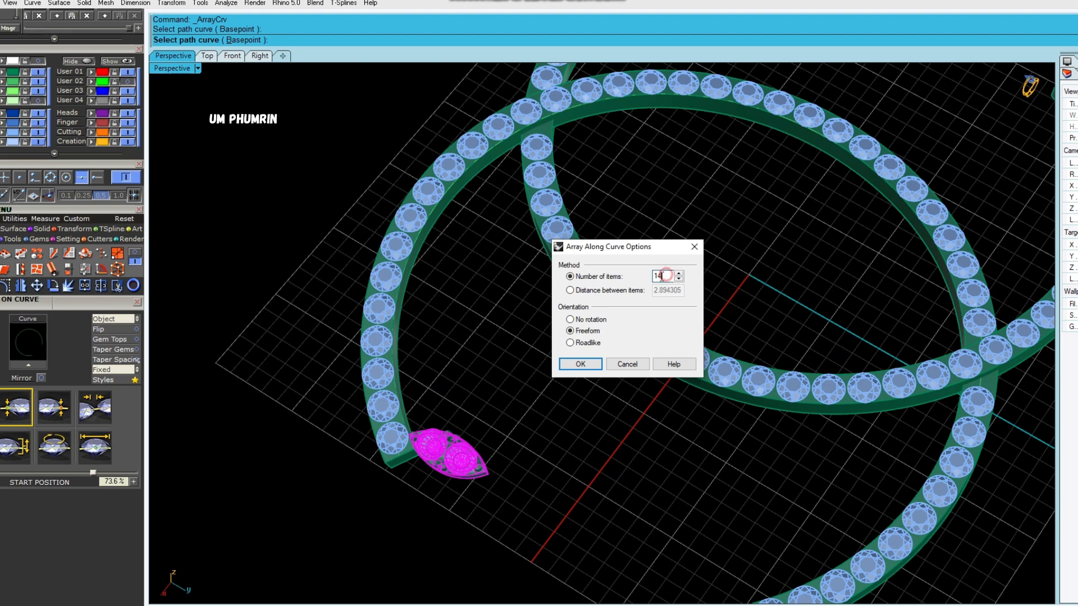
pyautogui.click(581, 364)
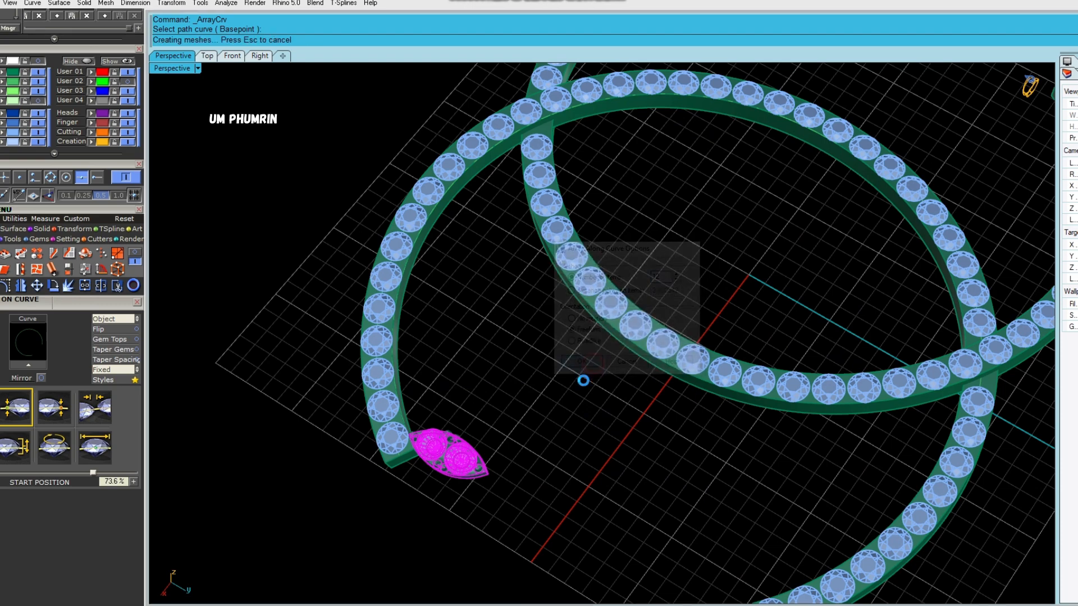
pyautogui.moveTo(513, 368); pyautogui.dragTo(633, 383, button='right')
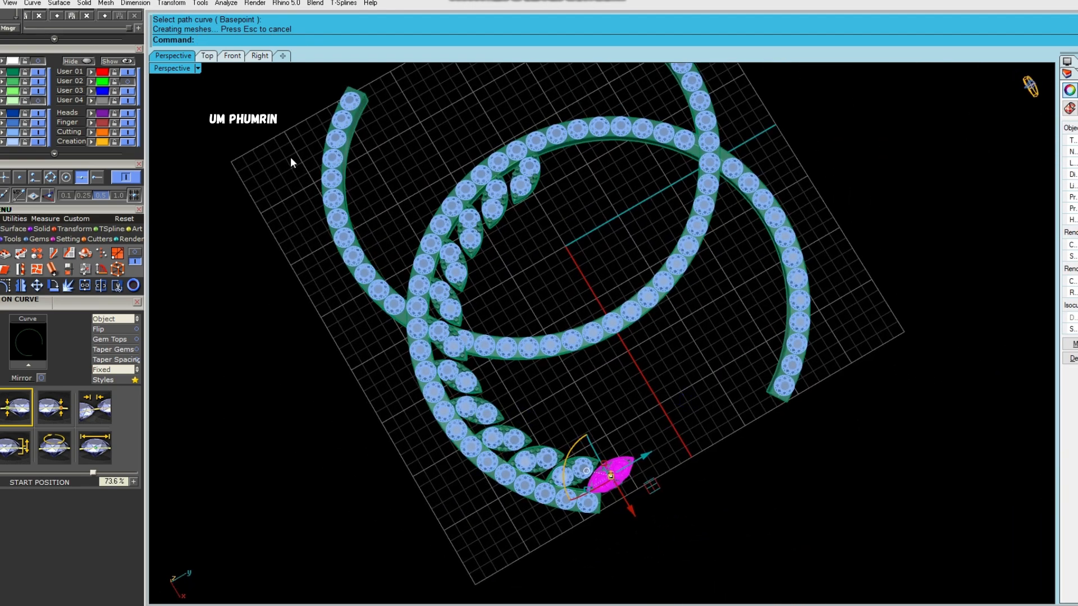
pyautogui.click(207, 56)
pyautogui.scroll(-2, 444, 191)
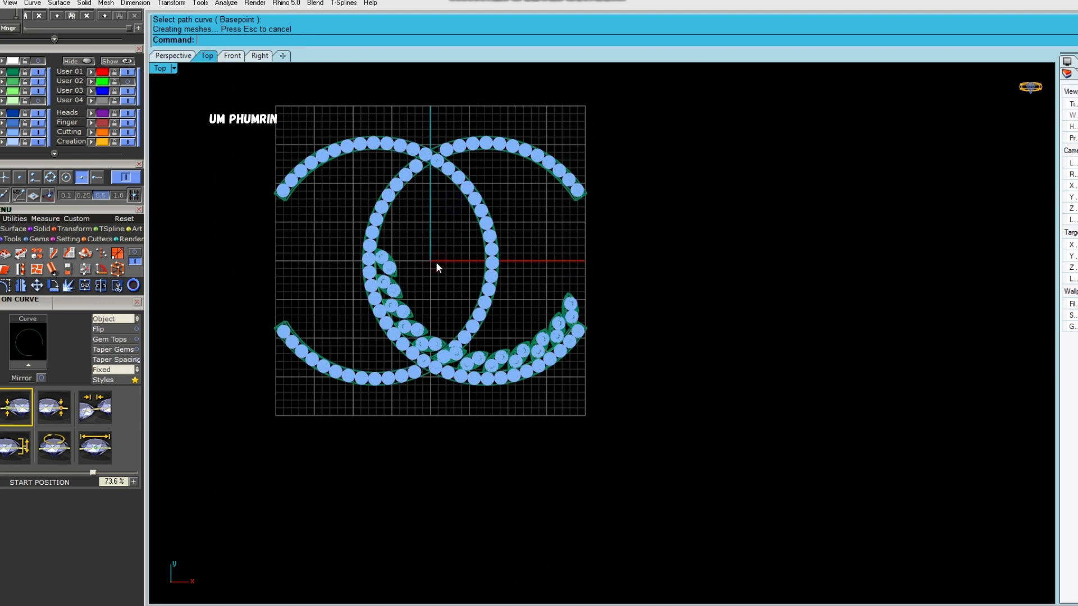
pyautogui.scroll(5, 437, 288)
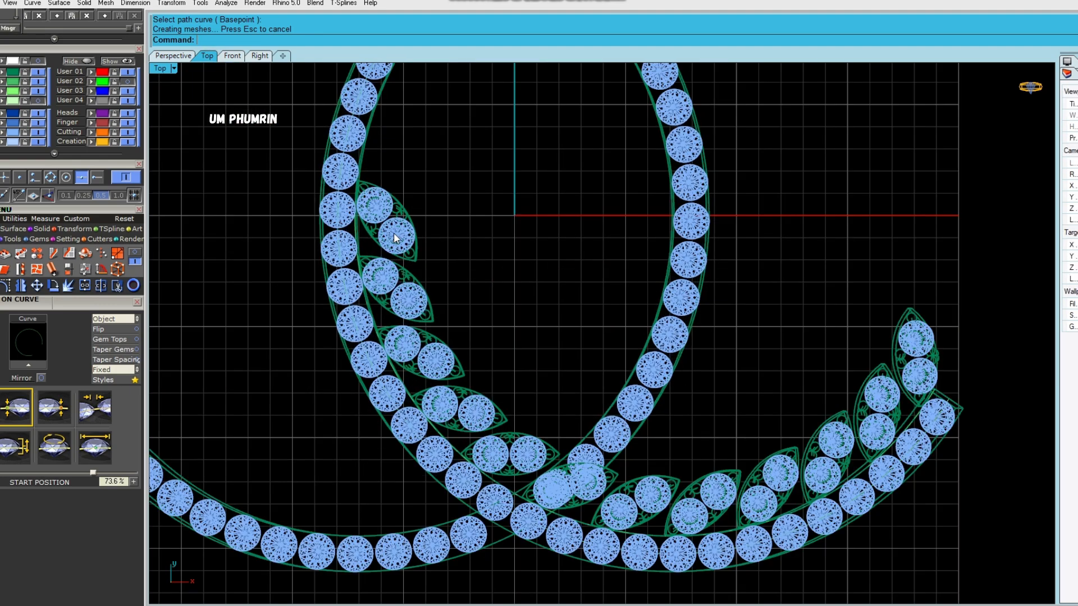
pyautogui.scroll(-2, 393, 232)
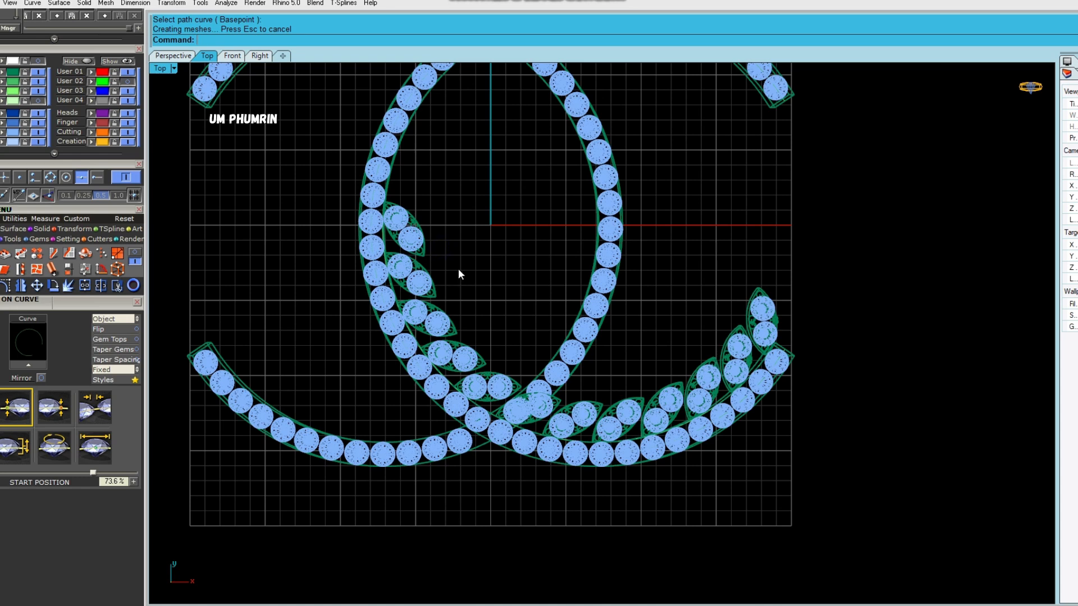
pyautogui.scroll(-3, 459, 270)
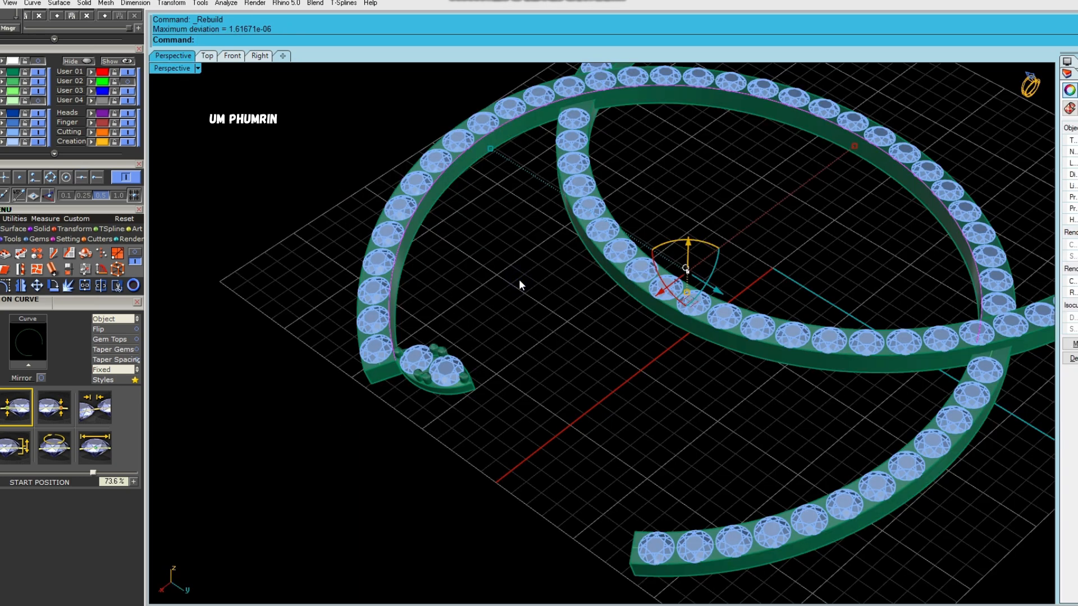
# Step: Try to array the marquise setting along the longer rebuilt inner edge curve with 12 items and freeform orientation, and undo the array
pyautogui.click(520, 279)
pyautogui.click(458, 362)
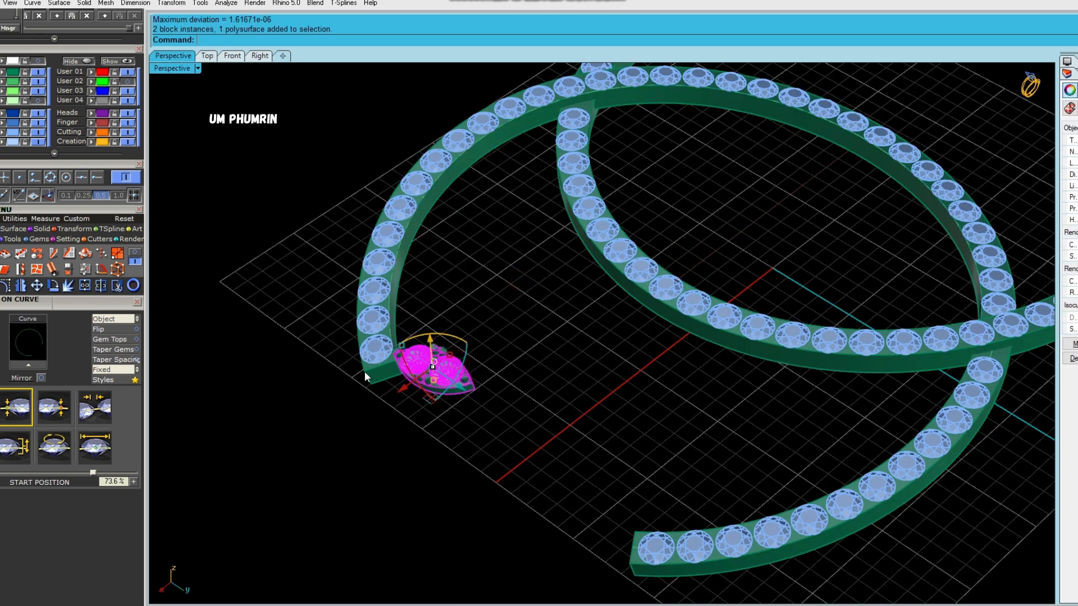
pyautogui.click(21, 285)
pyautogui.scroll(4, 393, 314)
pyautogui.click(427, 306)
pyautogui.click(500, 325)
pyautogui.scroll(-4, 500, 309)
pyautogui.press('Return')
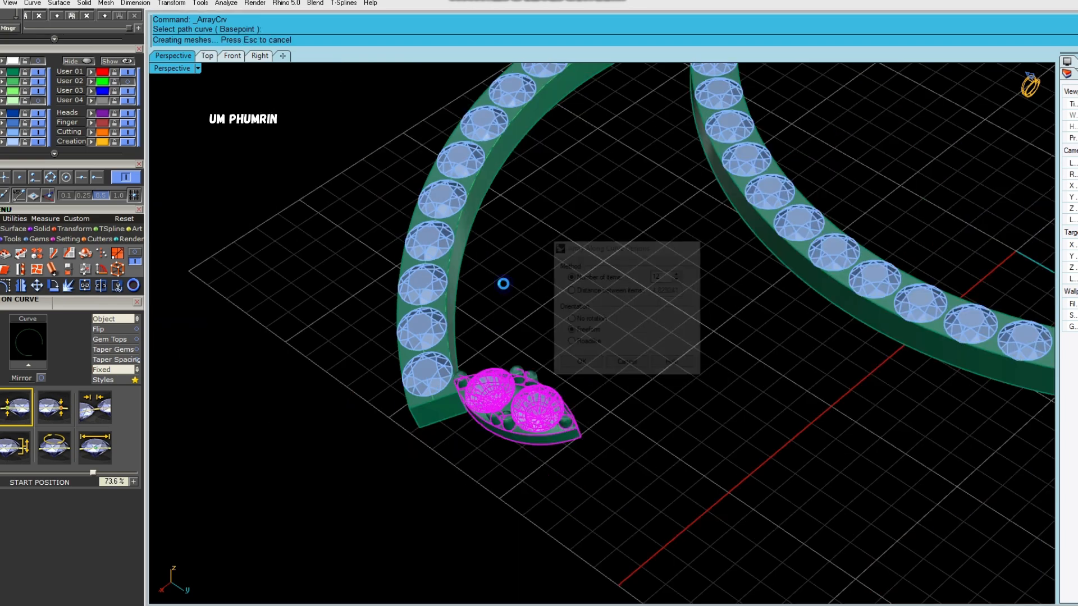
pyautogui.keyDown('shift'); pyautogui.moveTo(538, 252); pyautogui.dragTo(549, 340, button='right'); pyautogui.keyUp('shift')
pyautogui.scroll(-4, 549, 339)
pyautogui.moveTo(657, 369); pyautogui.dragTo(573, 354, button='right')
pyautogui.hotkey('ctrl', 'z')
# Step: Try a denser array of the marquise setting along the same longer curve, keeping freeform orientation, and undo it
pyautogui.press('Return')
pyautogui.scroll(4, 381, 404)
pyautogui.click(380, 400)
pyautogui.click(427, 429)
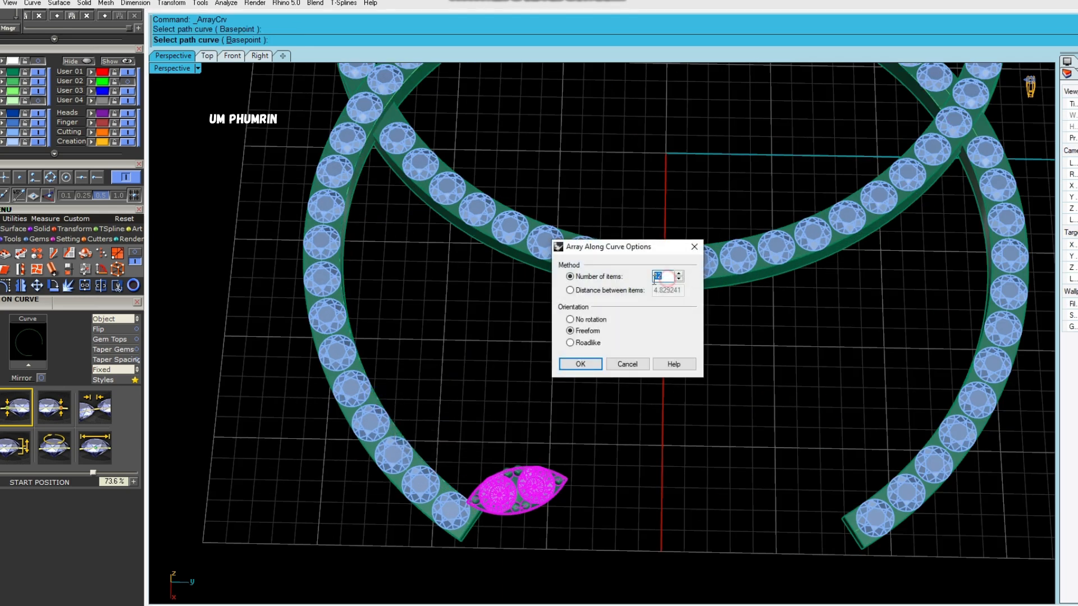
pyautogui.click(593, 366)
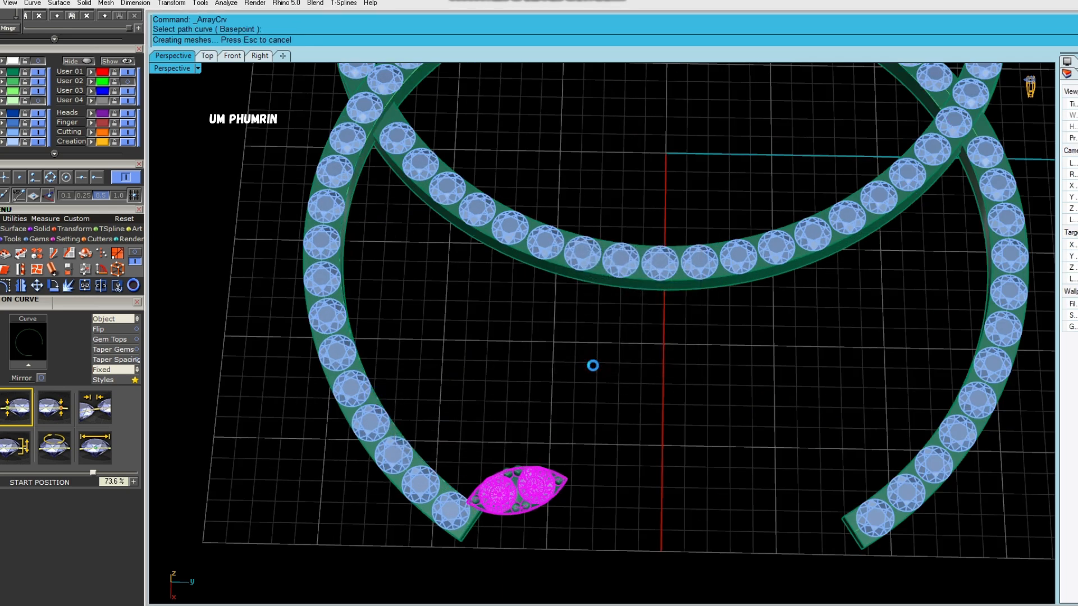
pyautogui.scroll(-3, 618, 410)
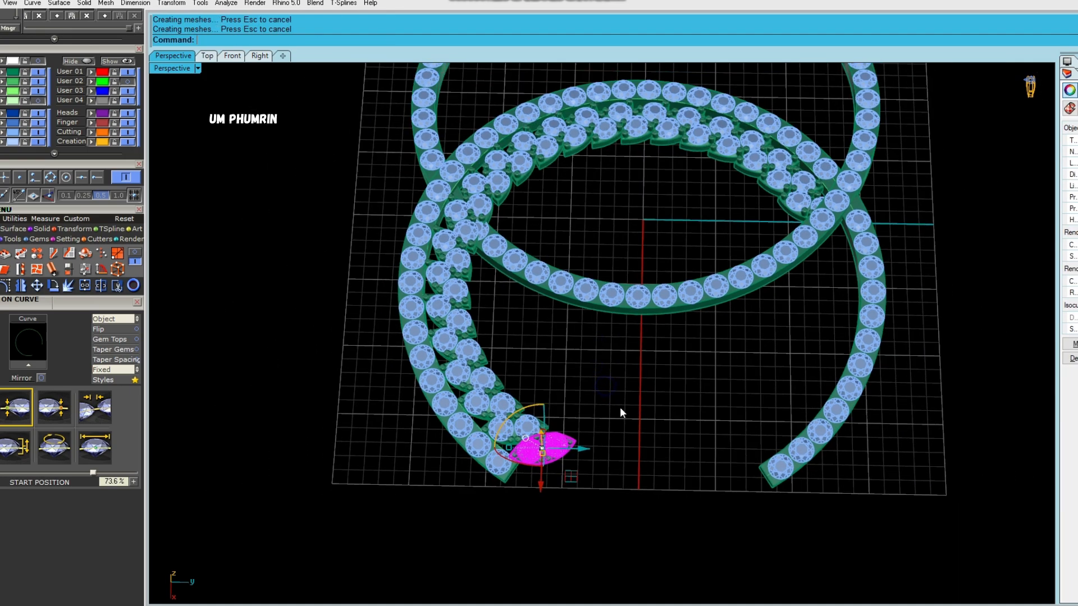
pyautogui.scroll(1, 609, 452)
pyautogui.hotkey('ctrl', 'z')
# Step: Array the marquise setting along the longer inner edge curve with 18 items and freeform orientation
pyautogui.press('Return')
pyautogui.scroll(3, 461, 443)
pyautogui.click(434, 430)
pyautogui.click(469, 459)
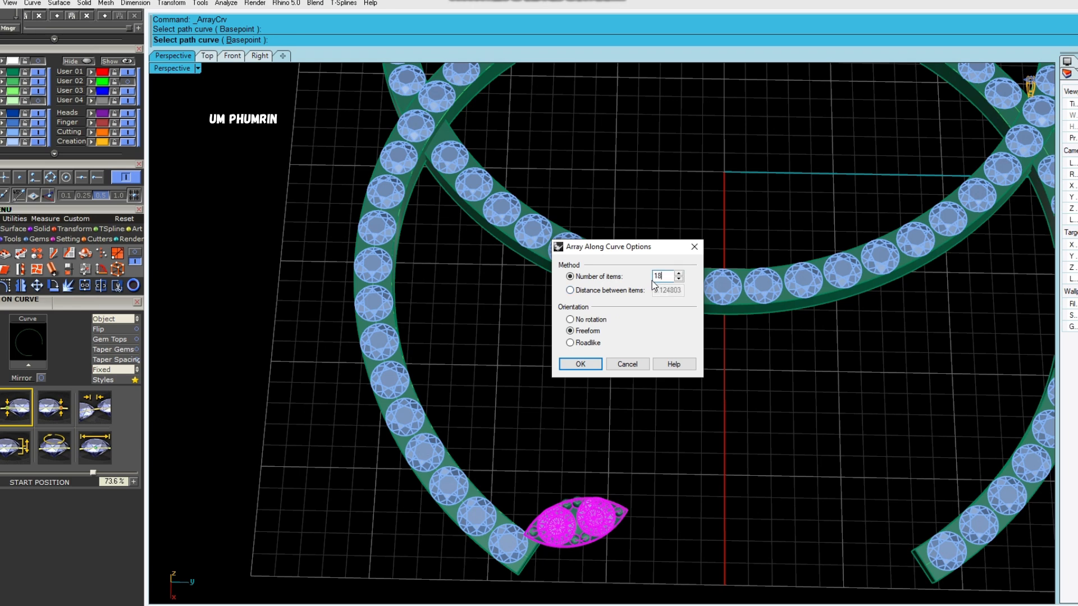
pyautogui.click(579, 365)
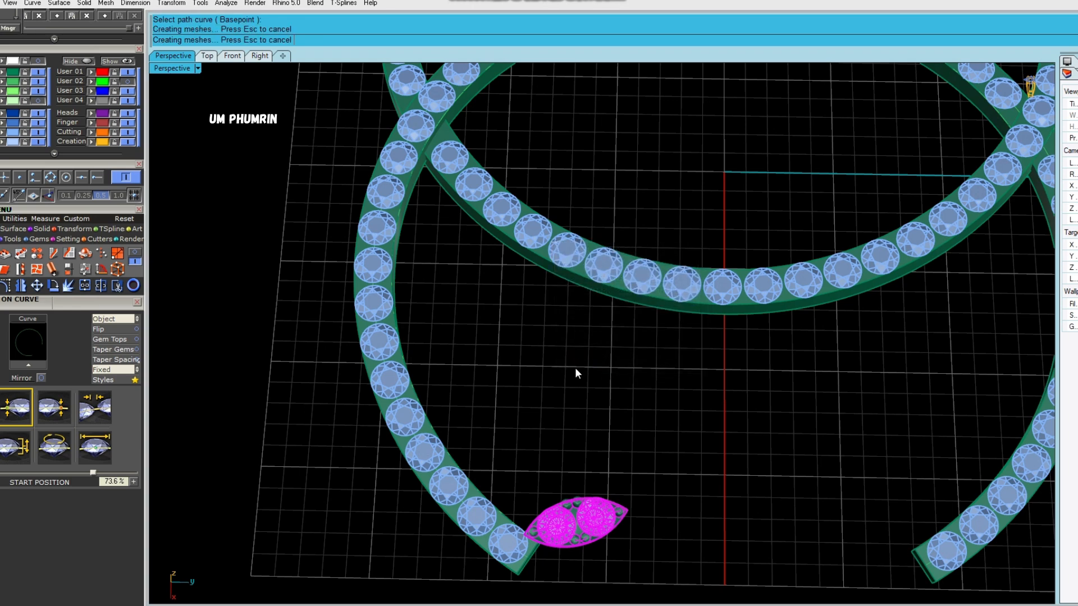
# Step: Examine the spacing and orientation of the arrayed marquise settings along the band's inner edge in perspective and from the top
pyautogui.moveTo(578, 363); pyautogui.dragTo(682, 402, button='right')
pyautogui.moveTo(627, 376); pyautogui.dragTo(669, 336, button='right')
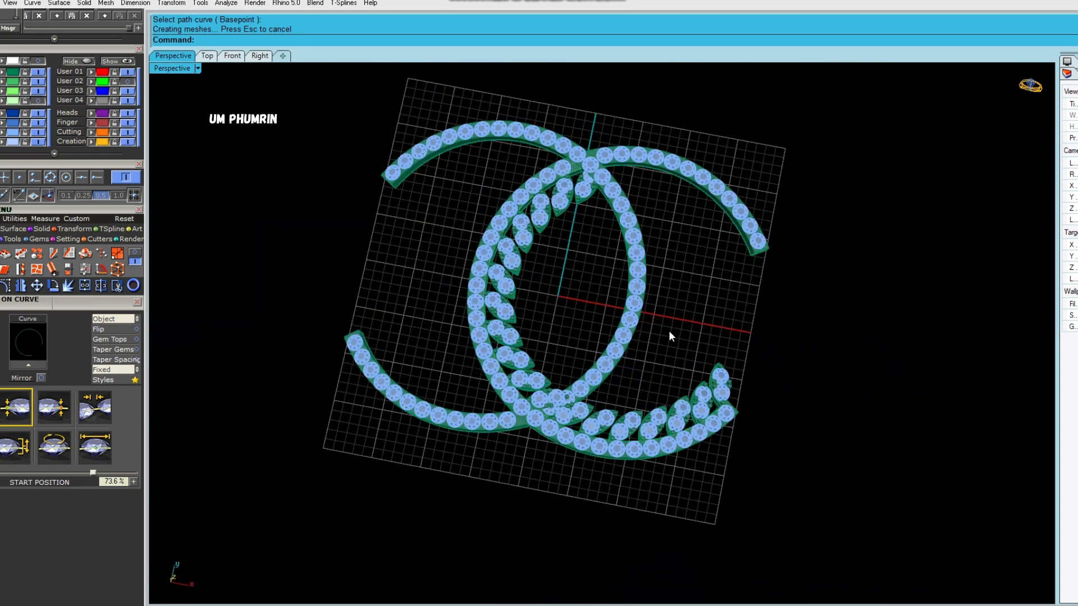
pyautogui.moveTo(715, 371); pyautogui.dragTo(857, 276, button='right')
pyautogui.moveTo(906, 227); pyautogui.dragTo(619, 336, button='right')
pyautogui.click(207, 55)
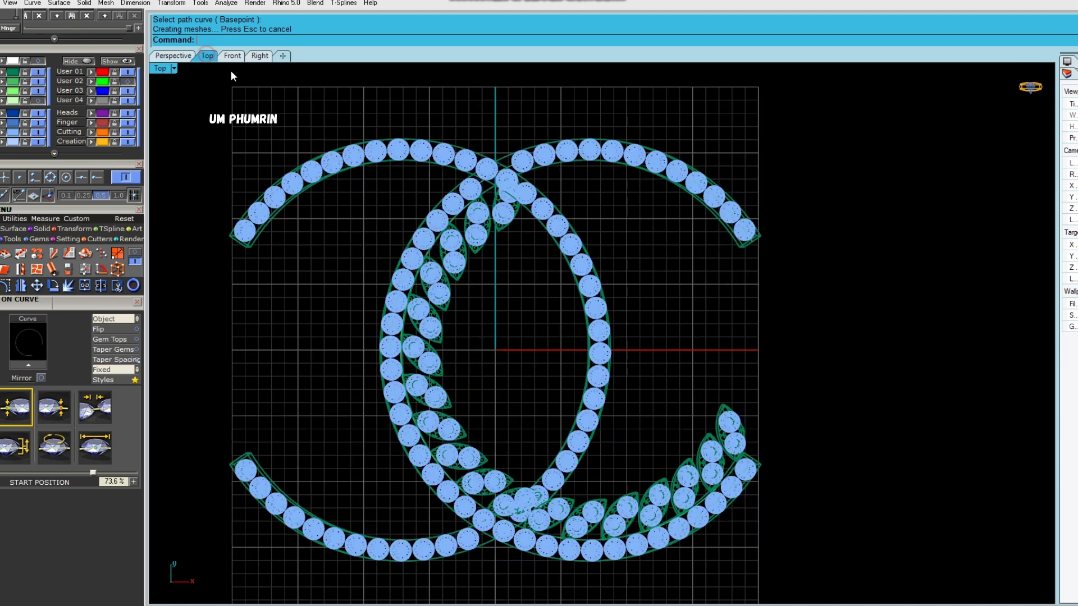
pyautogui.scroll(-2, 481, 277)
pyautogui.scroll(6, 478, 331)
pyautogui.click(437, 332)
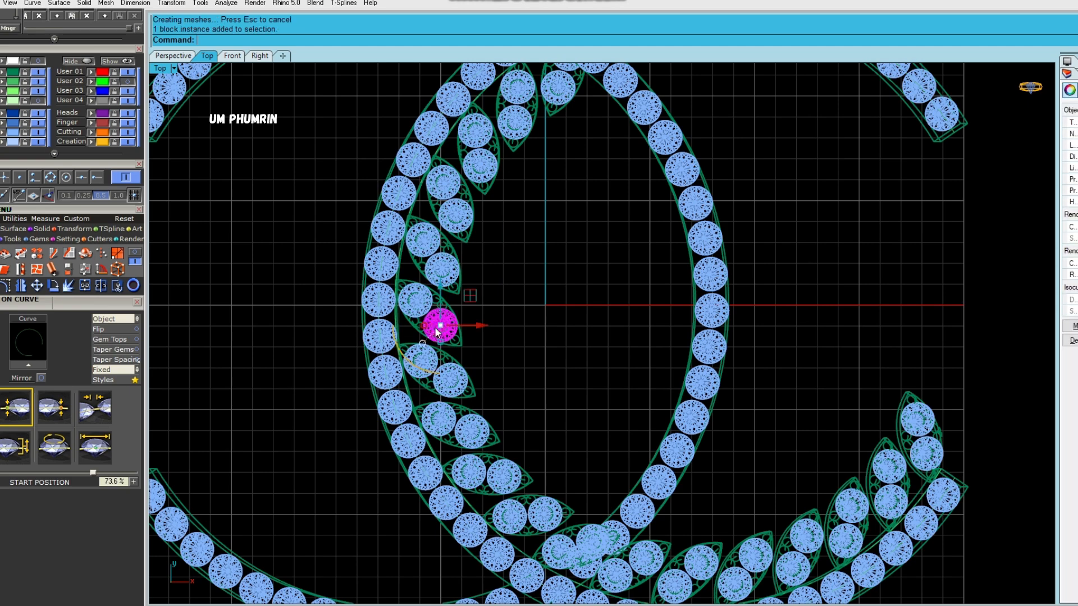
pyautogui.click(518, 339)
pyautogui.scroll(-4, 519, 314)
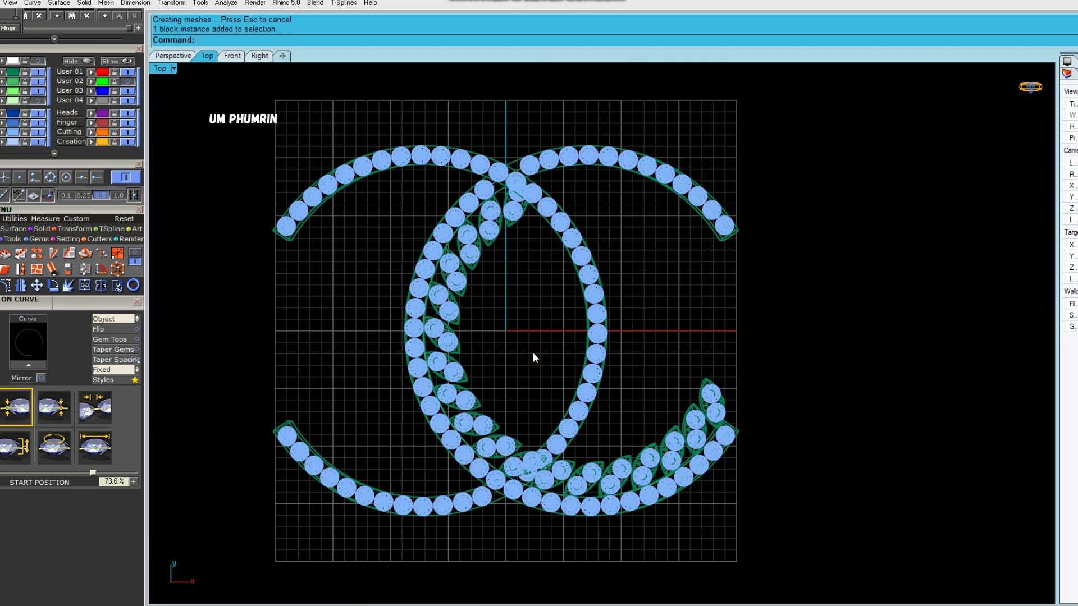
pyautogui.scroll(4, 523, 214)
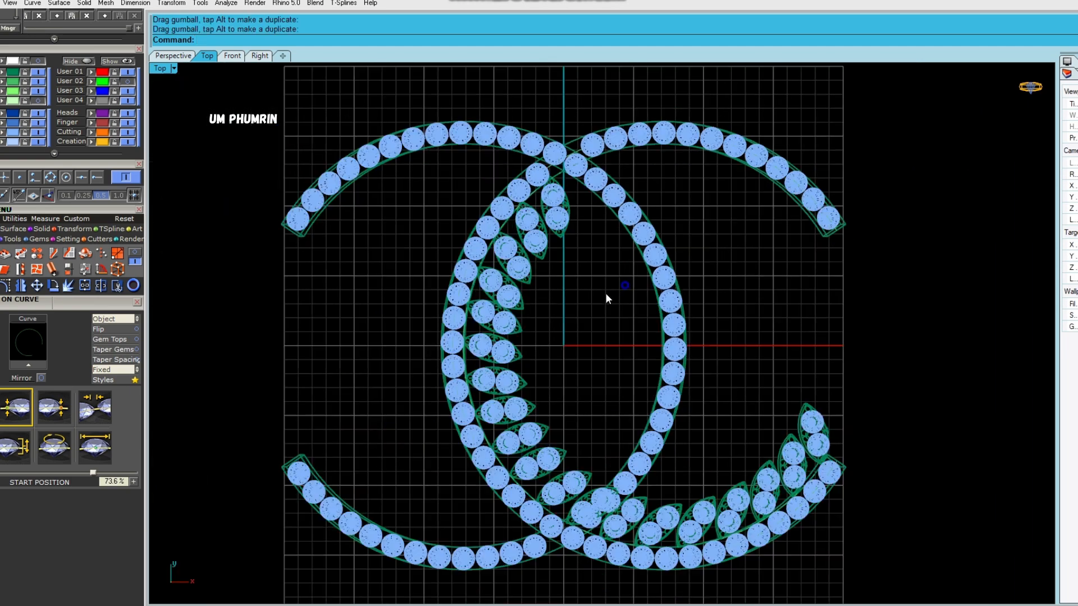
# Step: Set the top view's display mode to Shaded
pyautogui.moveTo(597, 301); pyautogui.dragTo(556, 243, button='right')
pyautogui.click(158, 69)
pyautogui.click(230, 26)
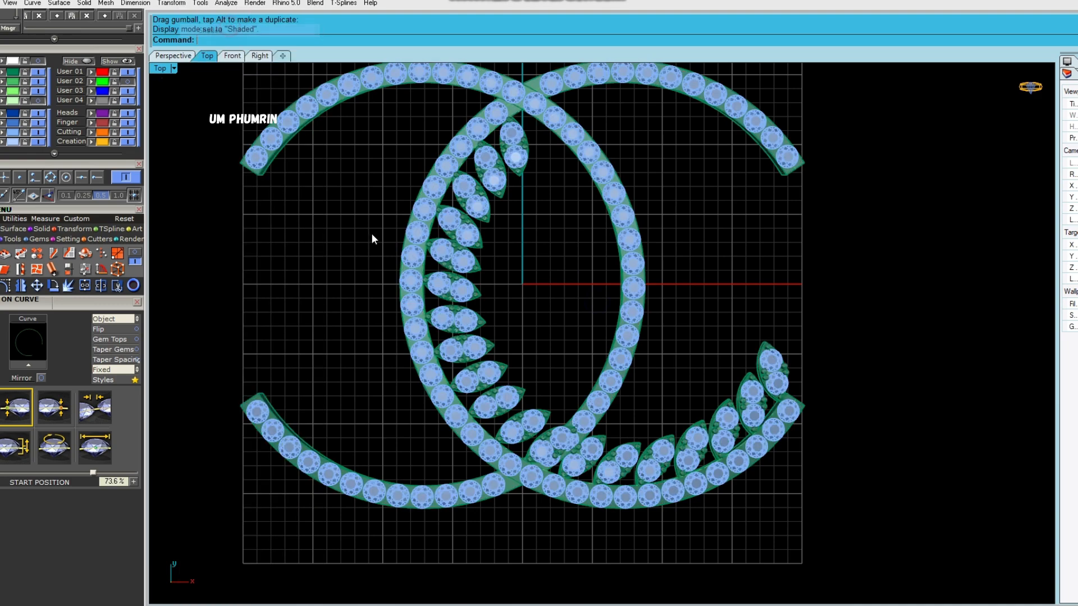
# Step: Rotate the uppermost marquise setting about 2.3° around its upper tip, swinging its lower tip to the vertical axis
pyautogui.scroll(2, 544, 183)
pyautogui.click(549, 240)
pyautogui.scroll(4, 549, 240)
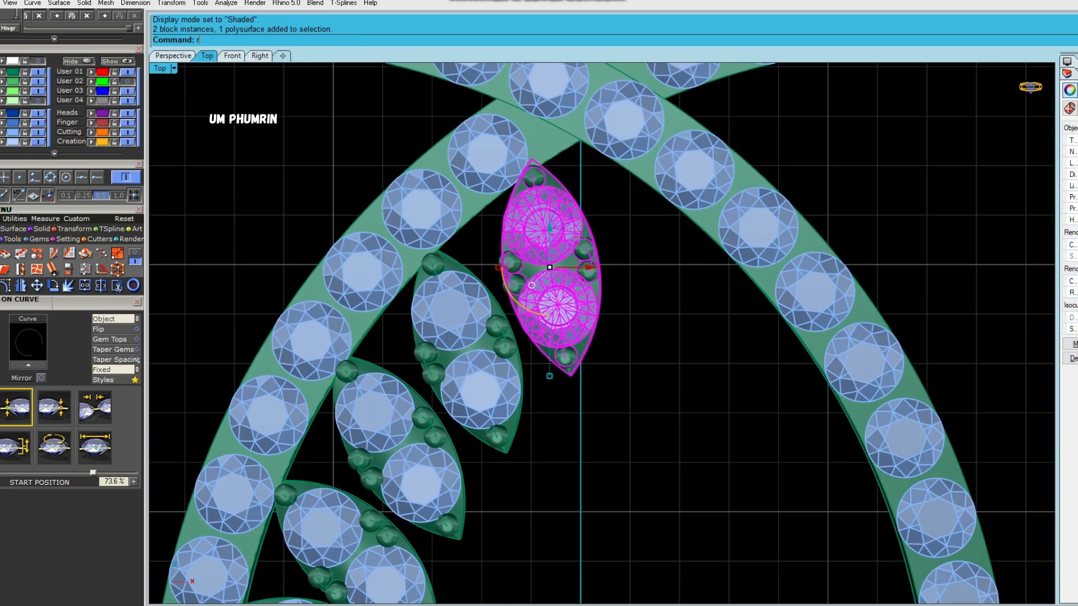
pyautogui.click(534, 179)
pyautogui.click(702, 389)
pyautogui.click(698, 393)
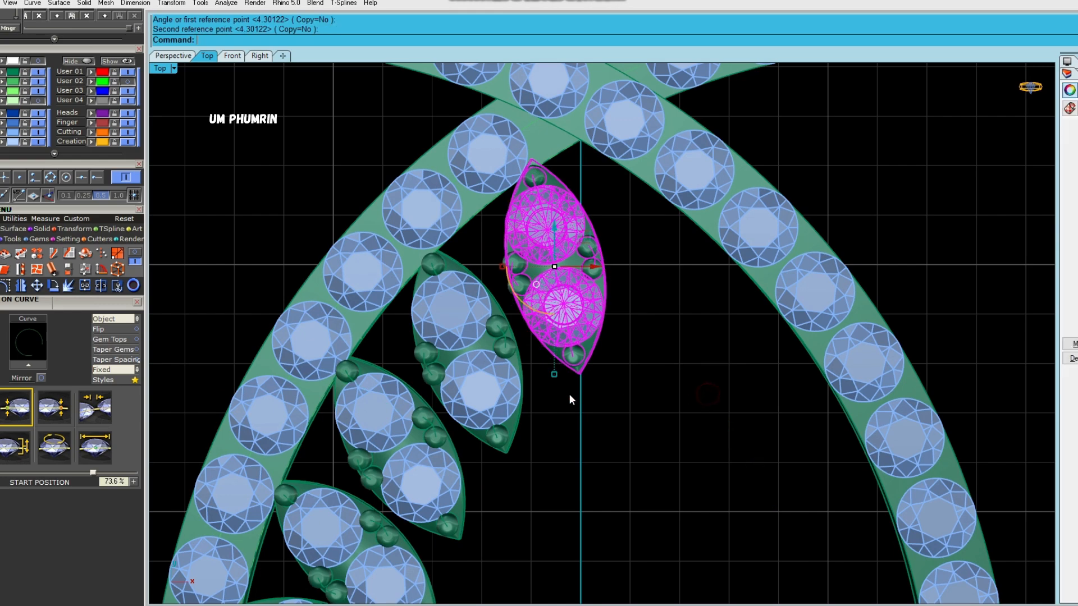
# Step: Rotate the second marquise setting from the upper crossing slightly counterclockwise around its upper tip and nudge it into place
pyautogui.click(467, 352)
pyautogui.rightClick(467, 351)
pyautogui.click(429, 248)
pyautogui.click(672, 462)
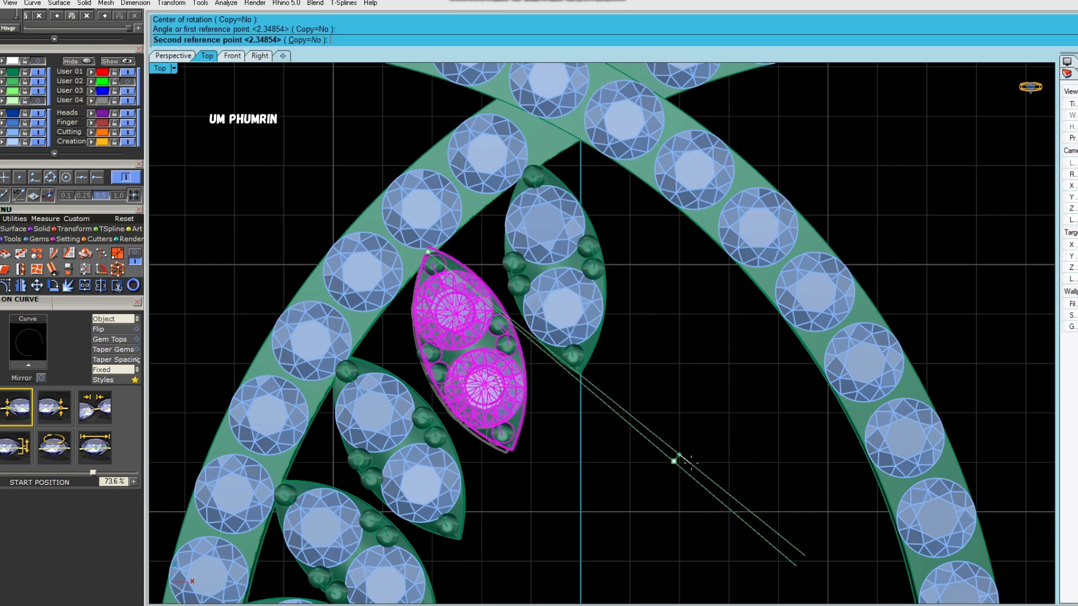
pyautogui.click(680, 454)
pyautogui.moveTo(500, 325); pyautogui.dragTo(503, 328)
pyautogui.click(671, 427)
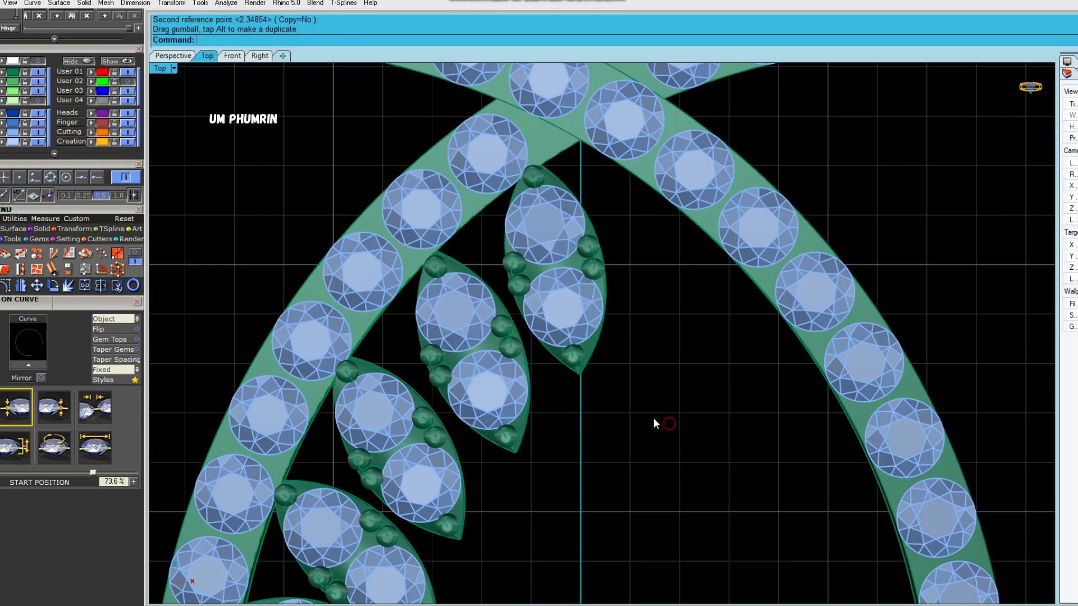
# Step: Rotate the third marquise setting from the upper crossing about 2.9° counterclockwise around the tip touching the band
pyautogui.moveTo(638, 463); pyautogui.dragTo(641, 299, button='right')
pyautogui.scroll(-4, 645, 292)
pyautogui.scroll(-4, 640, 316)
pyautogui.scroll(5, 532, 214)
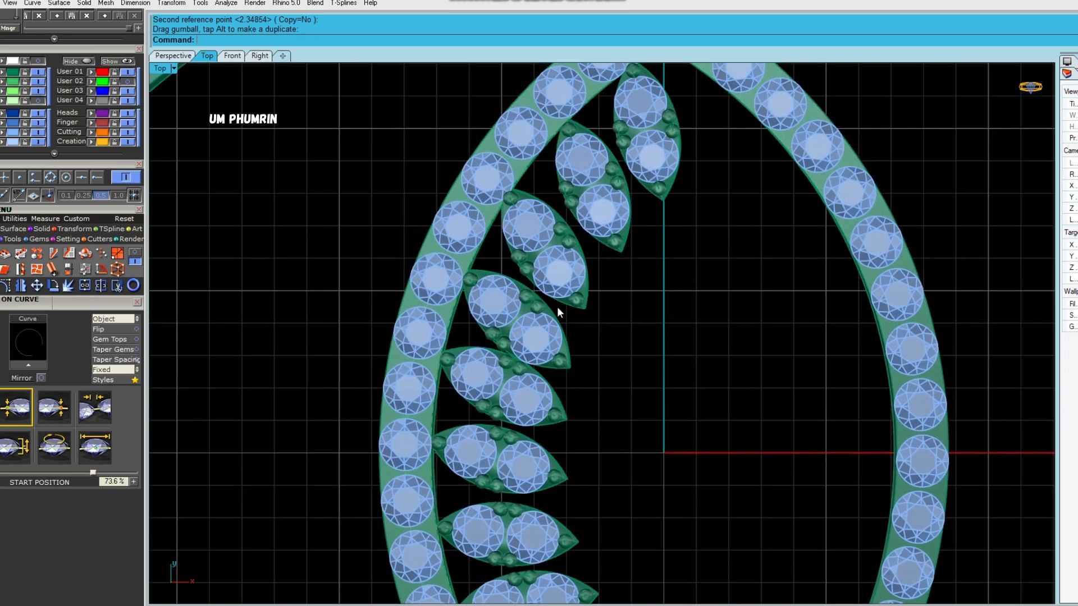
pyautogui.click(563, 282)
pyautogui.rightClick(563, 282)
pyautogui.click(512, 195)
pyautogui.click(755, 368)
pyautogui.click(773, 376)
# Step: Rotate the fourth marquise setting from the upper crossing slightly counterclockwise around the tip touching the band
pyautogui.moveTo(587, 256); pyautogui.dragTo(544, 339)
pyautogui.rightClick(544, 339)
pyautogui.click(470, 278)
pyautogui.click(736, 428)
pyautogui.click(748, 408)
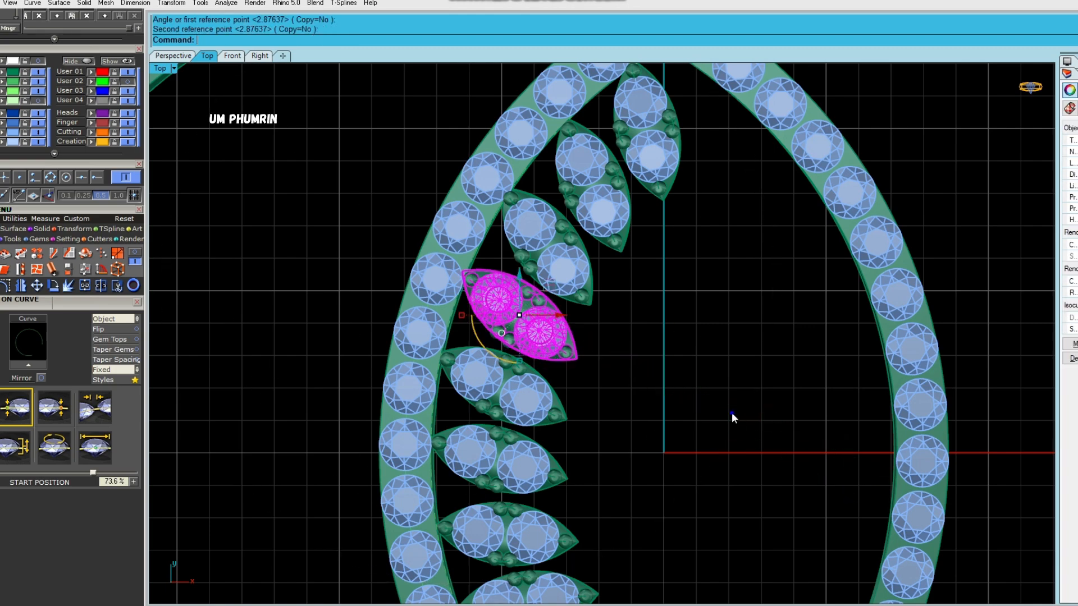
# Step: Examine the adjusted marquise settings along the inner edge, from the band crossings out to the band's lower end
pyautogui.scroll(-5, 733, 411)
pyautogui.moveTo(731, 450); pyautogui.dragTo(690, 398, button='right')
pyautogui.scroll(-10, 679, 393)
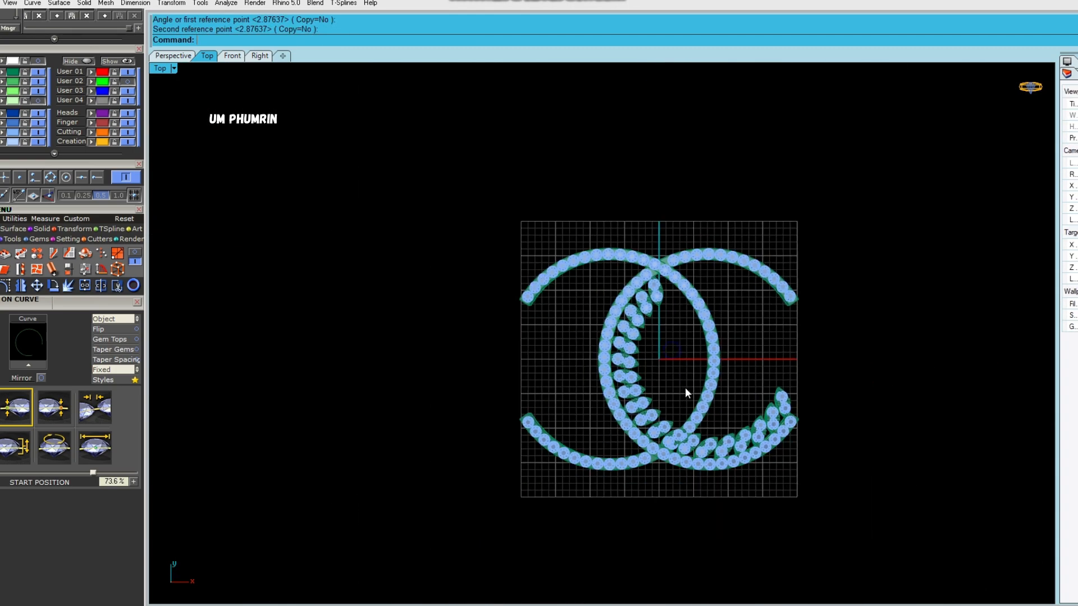
pyautogui.scroll(8, 615, 359)
pyautogui.click(548, 409)
pyautogui.click(579, 292)
pyautogui.scroll(3, 589, 410)
pyautogui.scroll(-4, 629, 401)
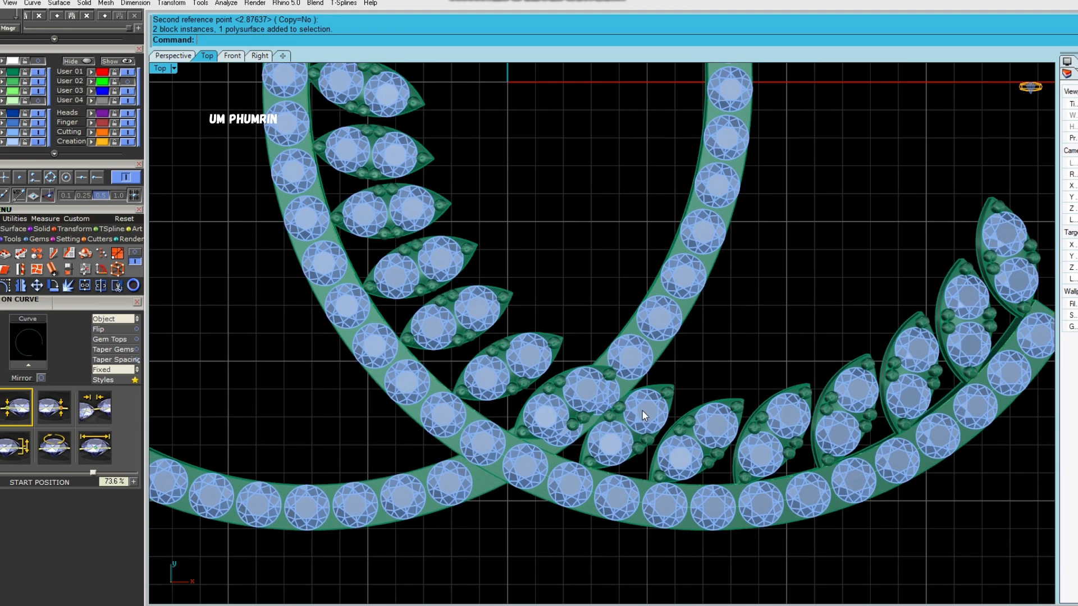
pyautogui.scroll(1, 696, 437)
pyautogui.moveTo(739, 425); pyautogui.dragTo(639, 420, button='right')
pyautogui.scroll(-10, 762, 376)
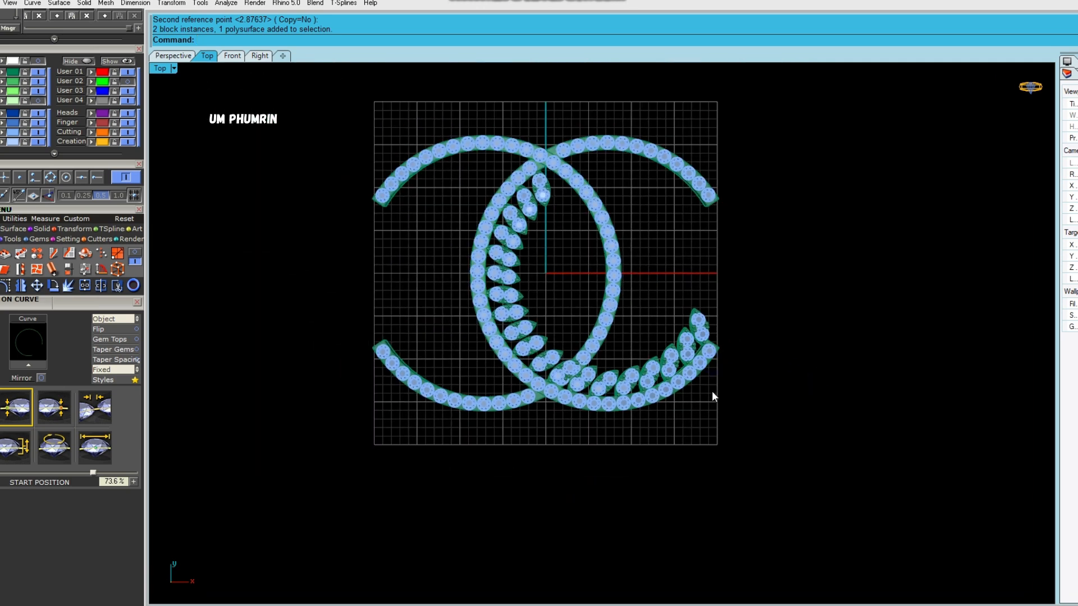
pyautogui.scroll(-2, 668, 388)
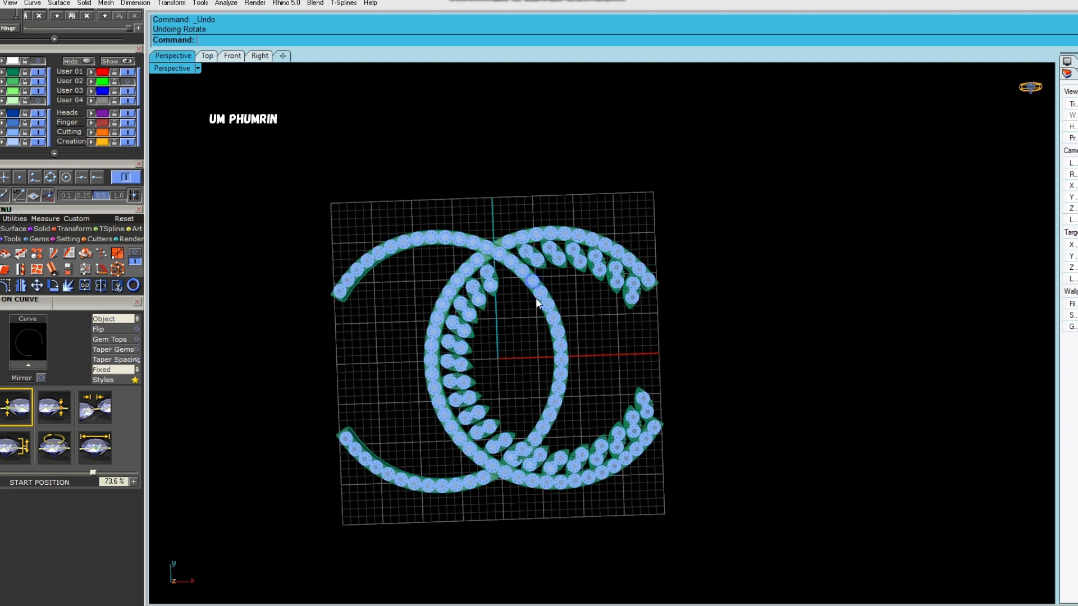
# Step: Duplicate the upper outer edge of the right-opening C-shaped band as a curve
pyautogui.keyDown('shift'); pyautogui.moveTo(535, 300); pyautogui.dragTo(530, 254, button='right'); pyautogui.keyUp('shift')
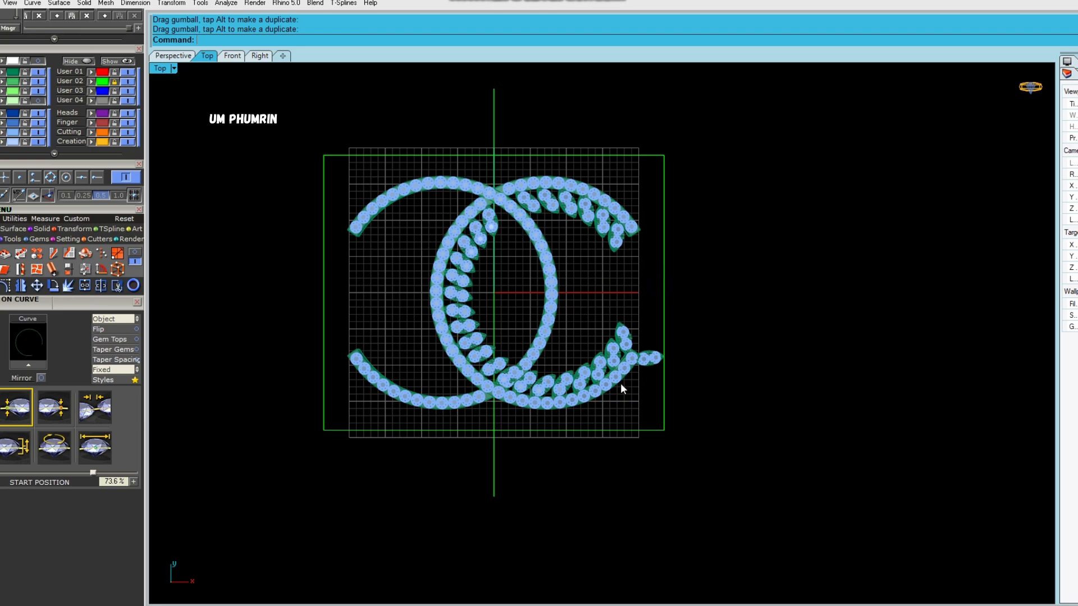
pyautogui.scroll(4, 621, 383)
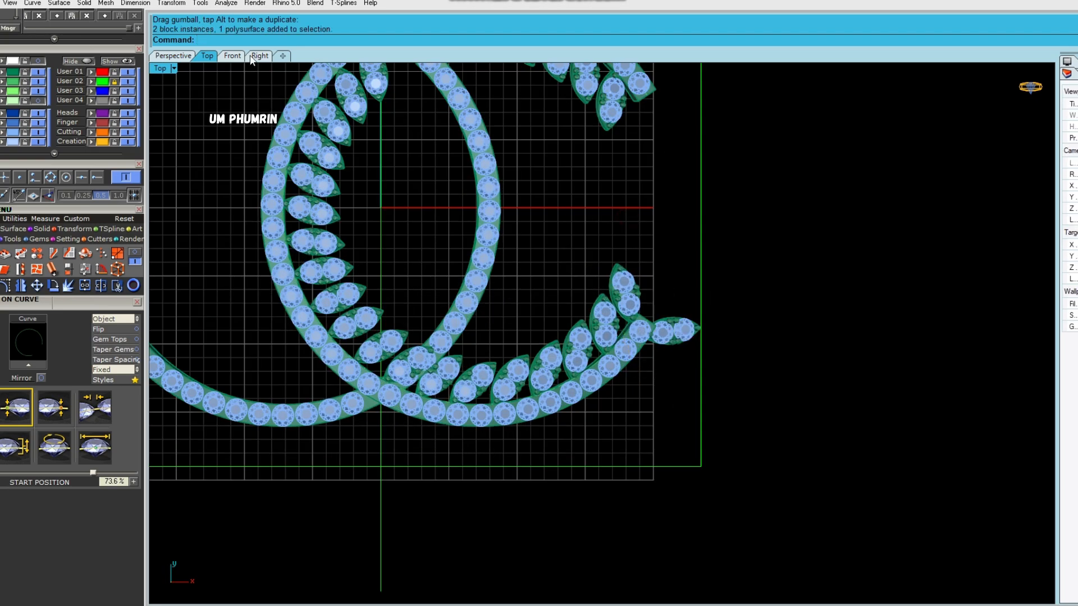
pyautogui.click(177, 56)
pyautogui.moveTo(632, 169); pyautogui.dragTo(599, 408, button='right')
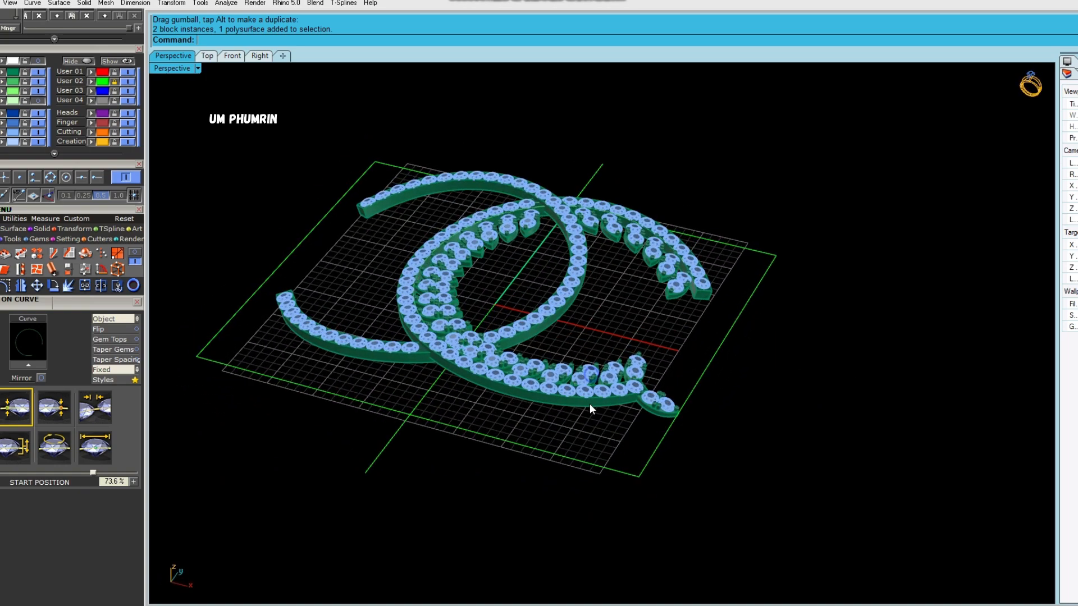
pyautogui.scroll(6, 599, 403)
pyautogui.write('D1')
pyautogui.press('Return')
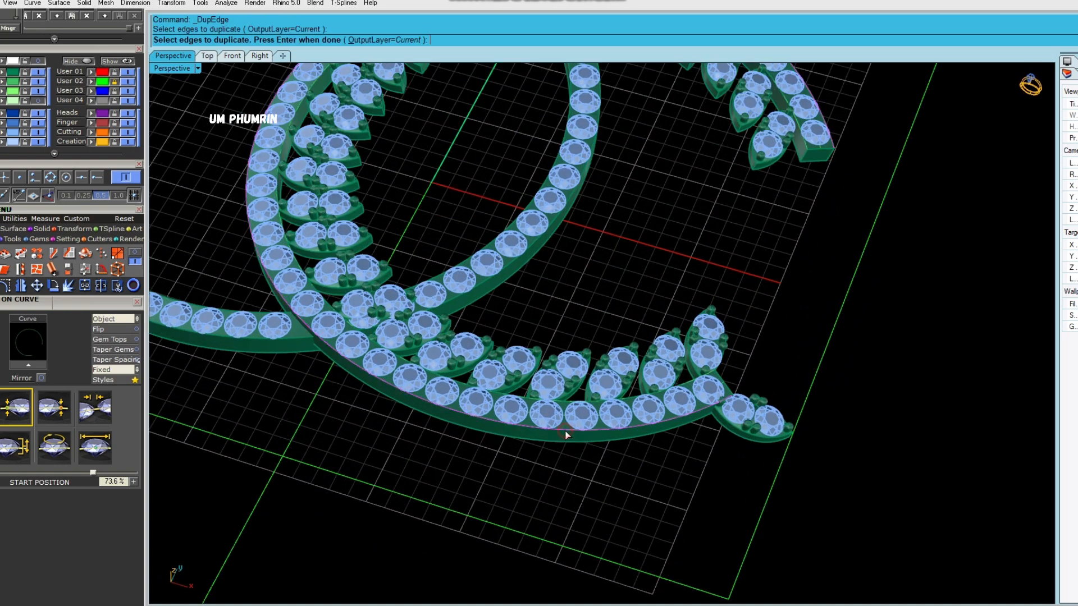
pyautogui.press('Return')
# Step: Split the duplicated edge curve at a point at the upper crossing and select its lower part
pyautogui.scroll(-4, 565, 428)
pyautogui.moveTo(565, 428); pyautogui.dragTo(577, 483, button='right')
pyautogui.write('Ss')
pyautogui.press('Return')
pyautogui.moveTo(566, 310); pyautogui.dragTo(574, 313, button='right')
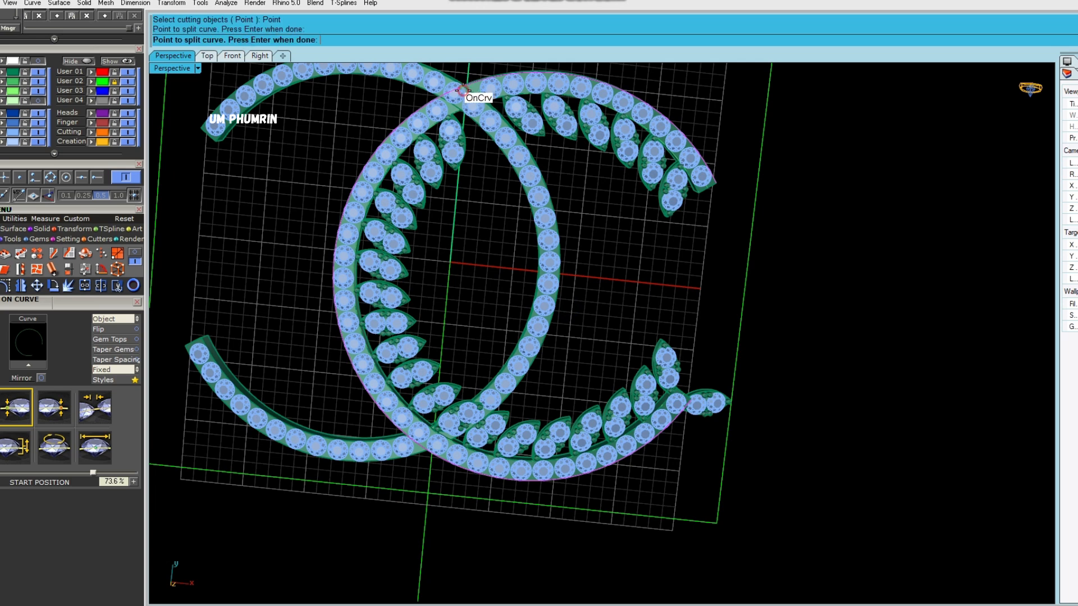
pyautogui.click(462, 90)
pyautogui.press('Return')
pyautogui.keyDown('ctrl'); pyautogui.click(448, 101); pyautogui.keyUp('ctrl')
pyautogui.click(400, 119)
pyautogui.click(399, 121)
# Step: Rebuild the split edge curve to 23 points and degree 3, deleting the input, and put it on the User 02 layer
pyautogui.write('Rebuild')
pyautogui.press('Return')
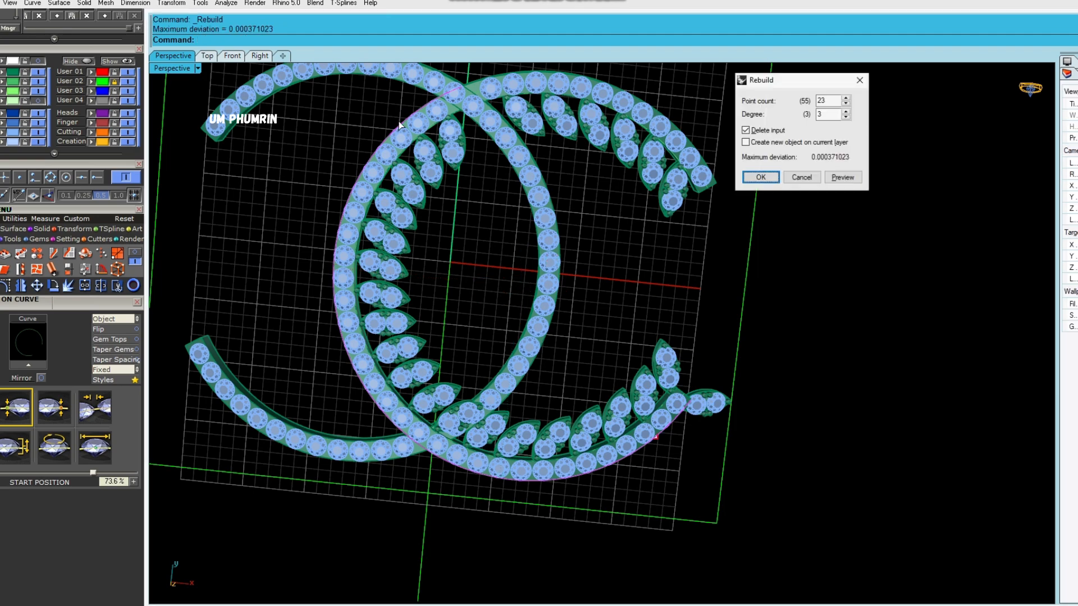
pyautogui.press('Return')
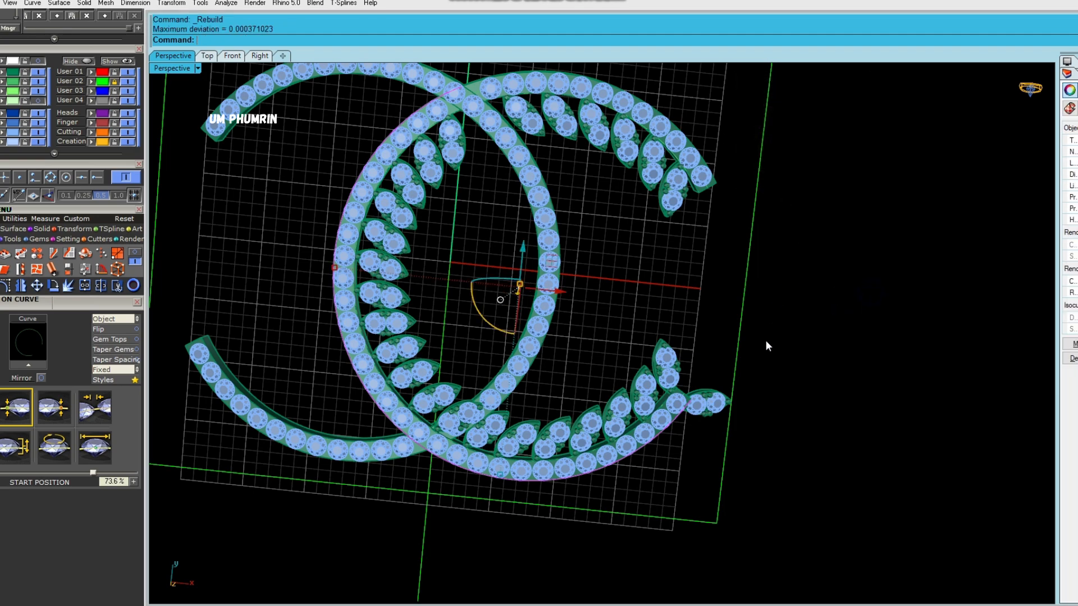
pyautogui.moveTo(769, 322); pyautogui.dragTo(644, 390, button='right')
pyautogui.scroll(4, 641, 393)
pyautogui.click(84, 82)
pyautogui.click(394, 217)
# Step: Try to array the marquise setting at the band's lower end along the outer curve with 22 items in freeform orientation
pyautogui.moveTo(517, 247); pyautogui.dragTo(623, 379, button='right')
pyautogui.click(646, 372)
pyautogui.scroll(4, 646, 374)
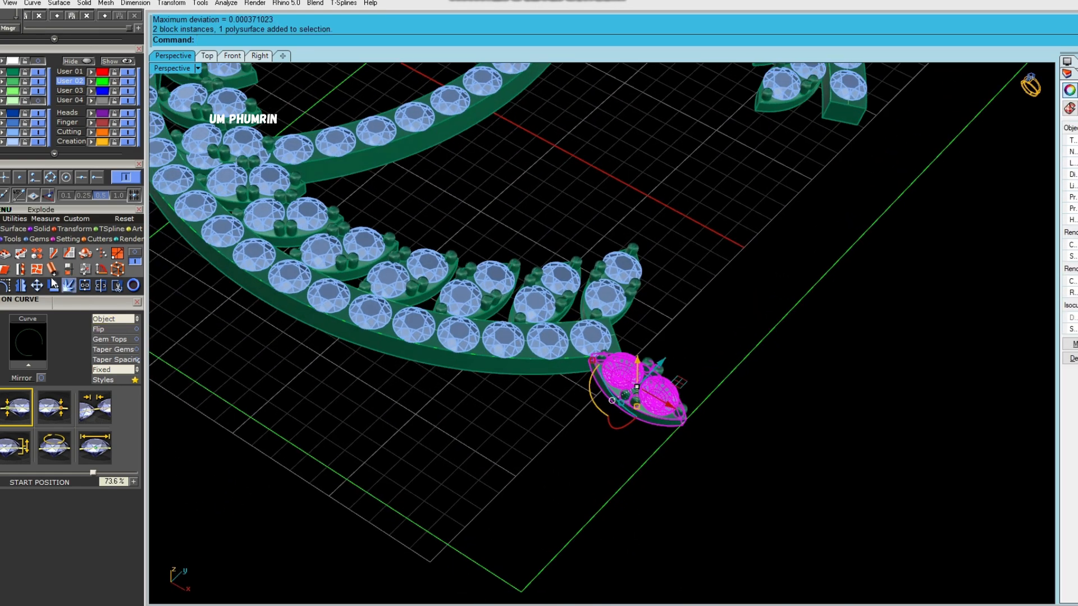
pyautogui.click(101, 253)
pyautogui.scroll(4, 435, 346)
pyautogui.click(417, 347)
pyautogui.click(452, 378)
pyautogui.scroll(-7, 530, 275)
pyautogui.doubleClick(663, 276)
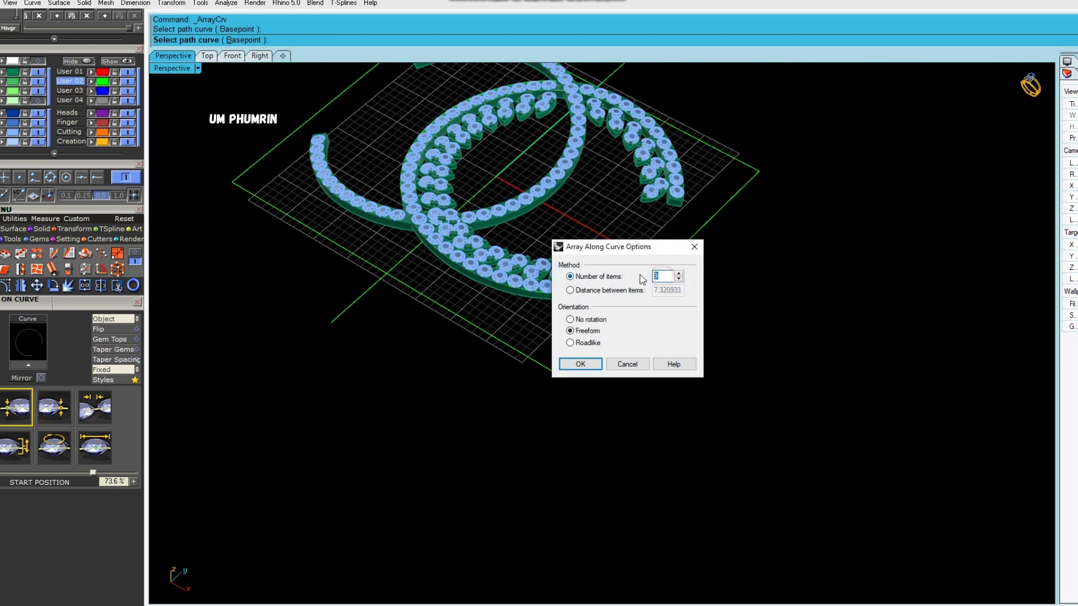
pyautogui.write('22')
pyautogui.click(588, 364)
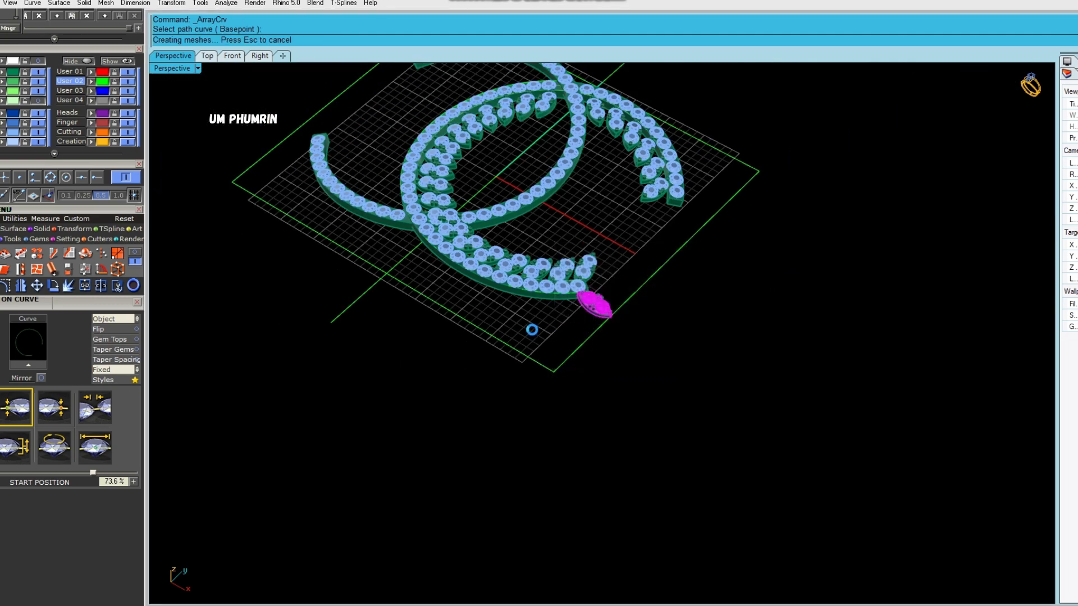
pyautogui.moveTo(545, 330); pyautogui.dragTo(602, 396, button='right')
pyautogui.scroll(-3, 628, 410)
pyautogui.scroll(4, 575, 374)
pyautogui.moveTo(602, 396); pyautogui.dragTo(560, 376, button='right')
pyautogui.hotkey('ctrl', 'z')
# Step: Try the array along the outer curve again with a changed item count in freeform orientation
pyautogui.rightClick(572, 356)
pyautogui.scroll(4, 565, 368)
pyautogui.click(565, 369)
pyautogui.click(601, 398)
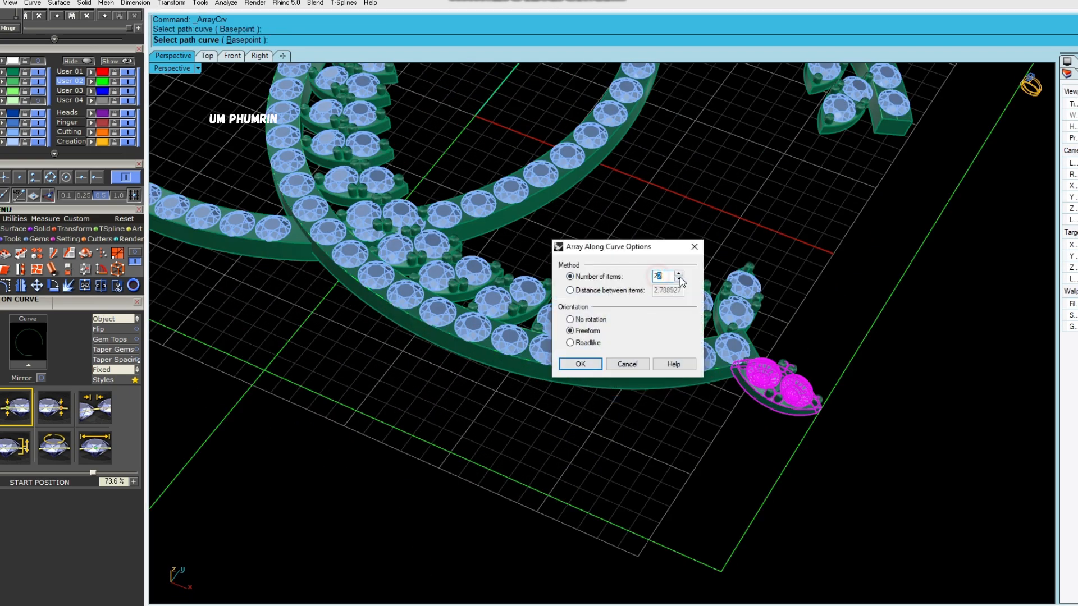
pyautogui.click(593, 364)
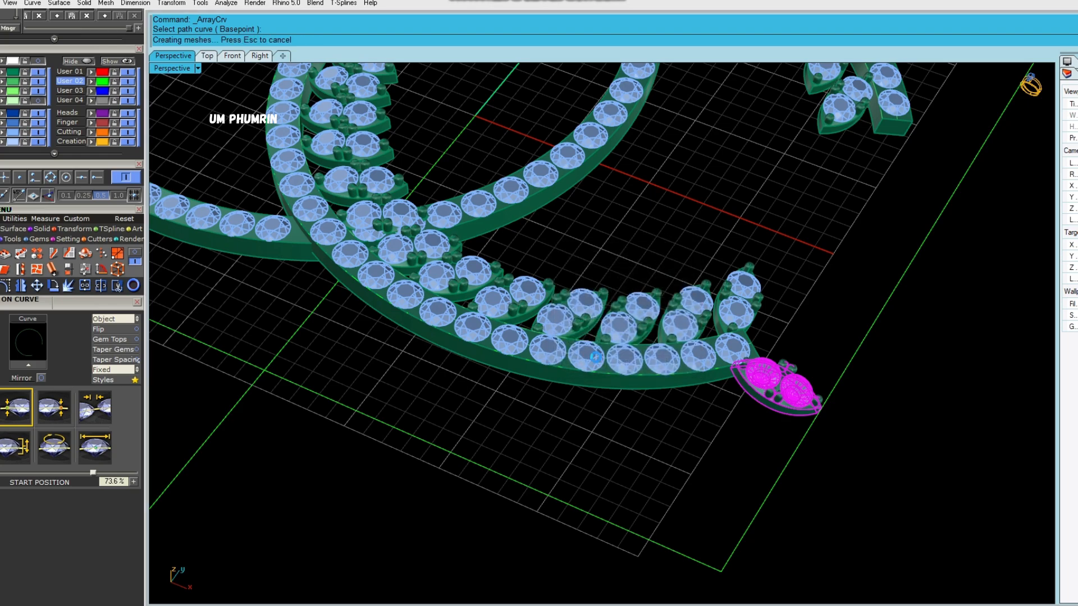
pyautogui.moveTo(601, 348); pyautogui.dragTo(634, 360, button='right')
pyautogui.click(207, 56)
pyautogui.scroll(-3, 612, 321)
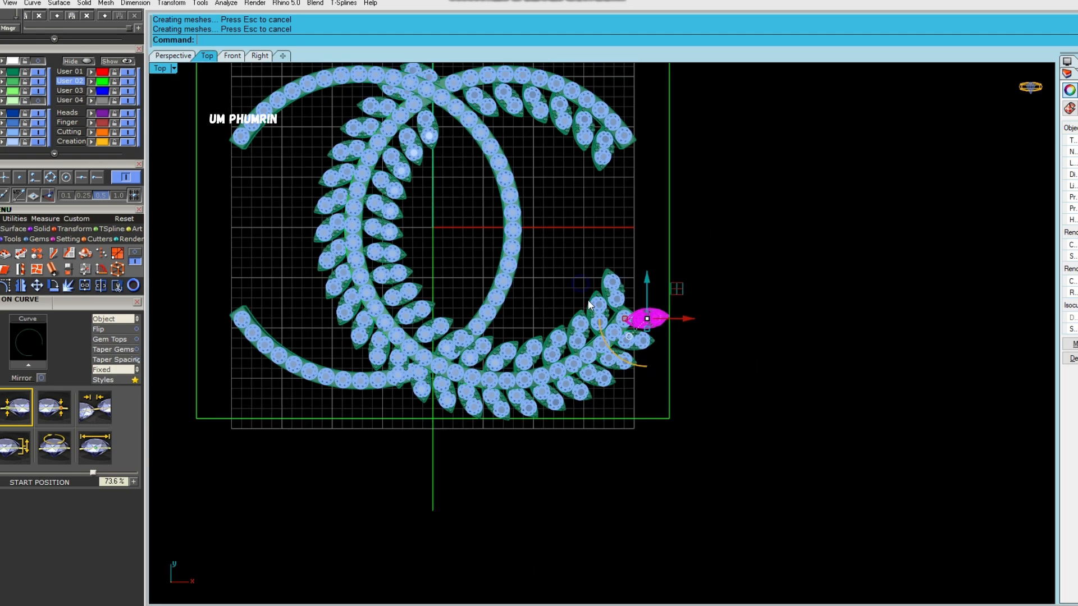
# Step: Try to array the copied marquise setting just below the band's end along the outer curve in freeform orientation
pyautogui.moveTo(600, 259); pyautogui.dragTo(622, 344, button='right')
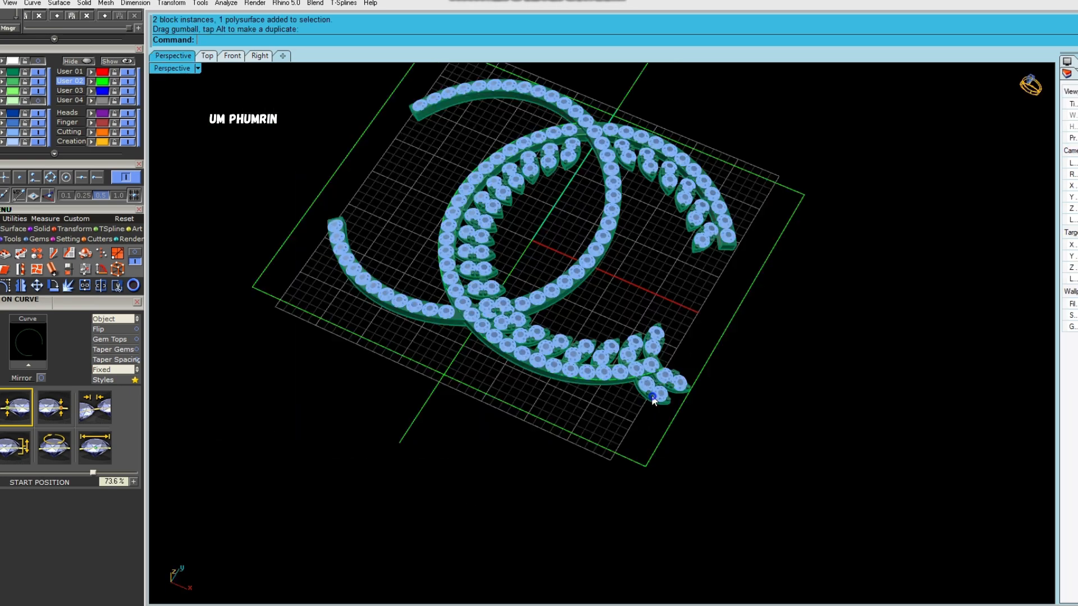
pyautogui.scroll(5, 646, 392)
pyautogui.click(646, 393)
pyautogui.keyDown('shift'); pyautogui.moveTo(575, 386); pyautogui.dragTo(614, 391, button='right'); pyautogui.keyUp('shift')
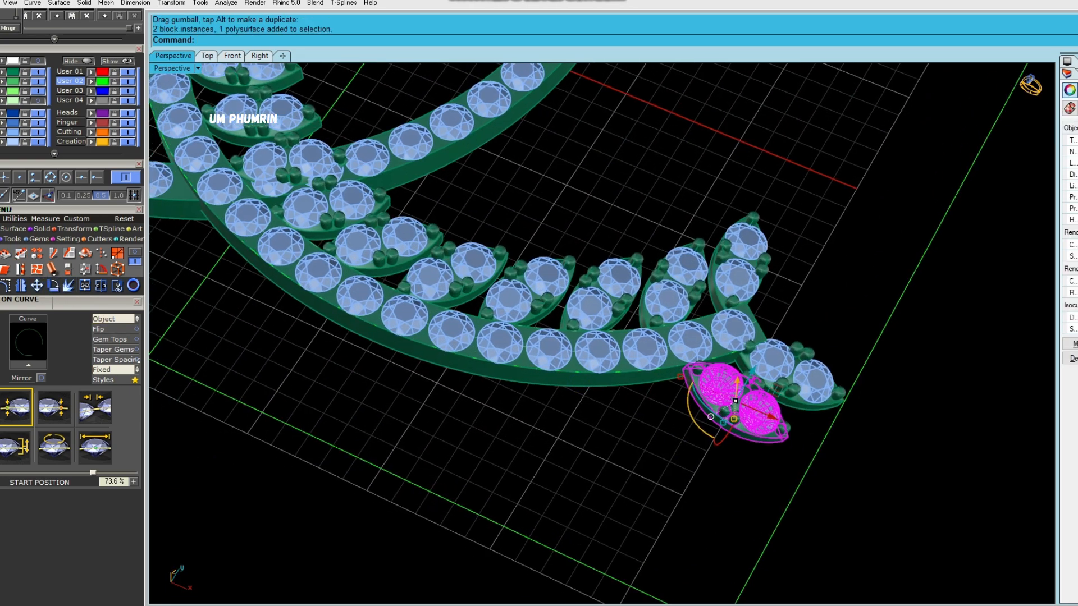
pyautogui.scroll(2, 568, 381)
pyautogui.click(571, 382)
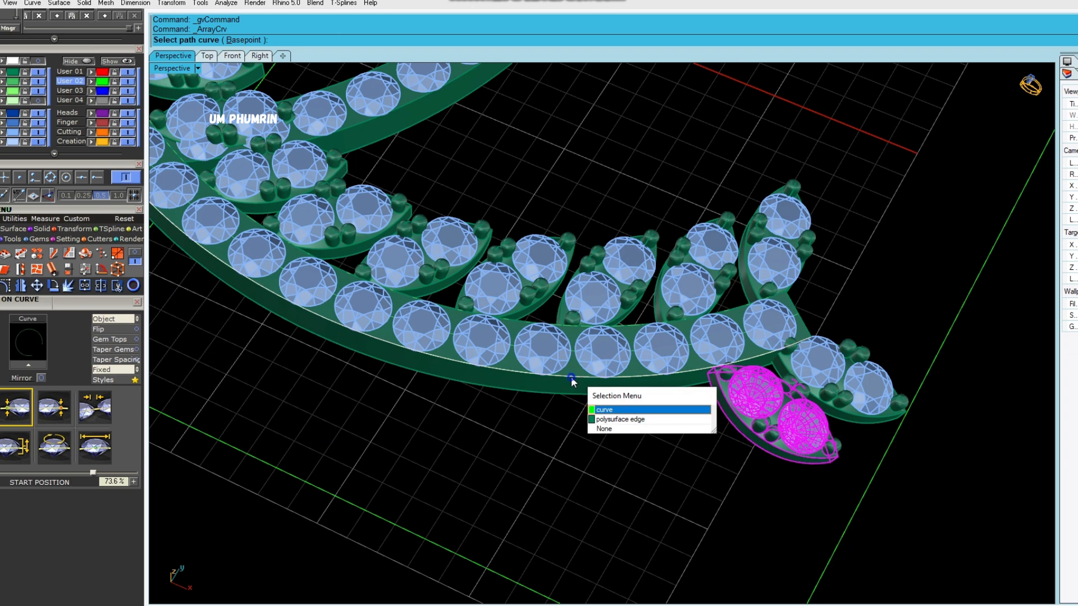
pyautogui.click(618, 410)
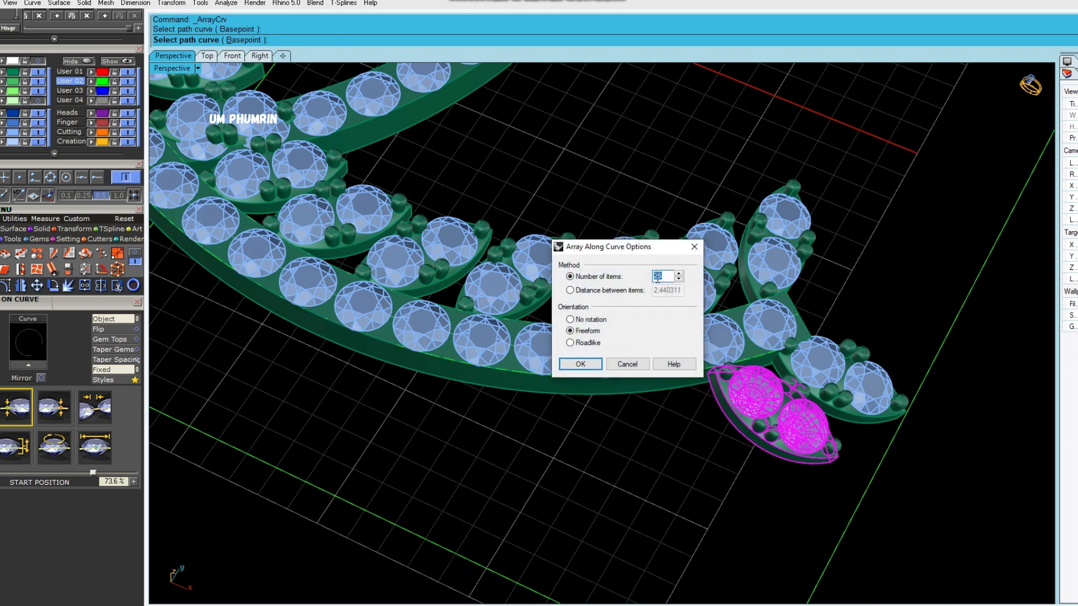
pyautogui.click(599, 363)
pyautogui.moveTo(601, 362); pyautogui.dragTo(598, 332, button='right')
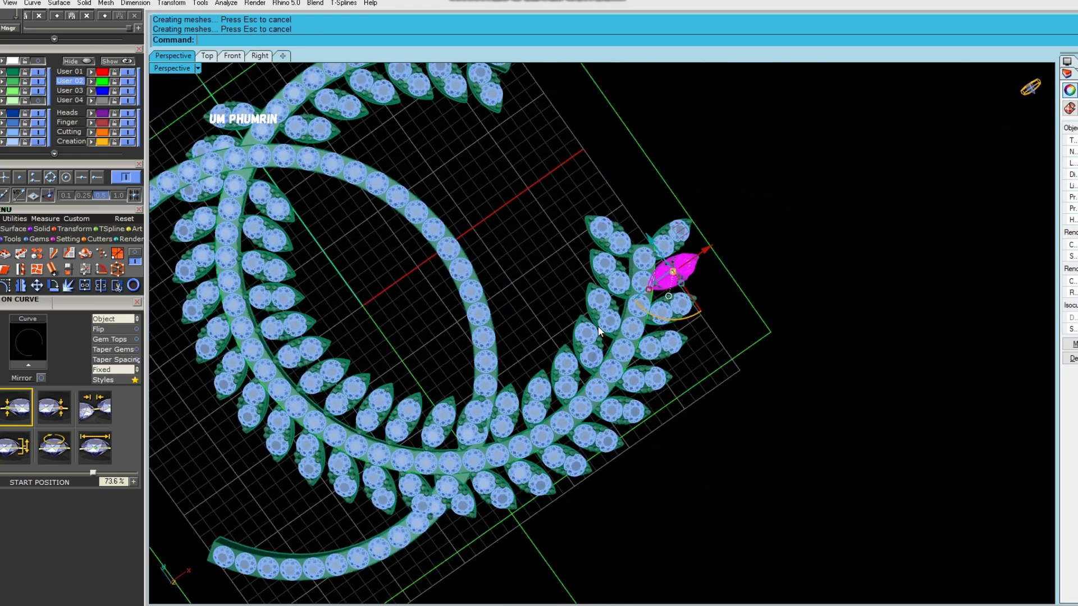
pyautogui.moveTo(605, 379); pyautogui.dragTo(563, 321, button='right')
pyautogui.hotkey('ctrl', 'z')
# Step: Try to array the copied marquise setting along the outer curve with 24 items in freeform orientation
pyautogui.rightClick(615, 352)
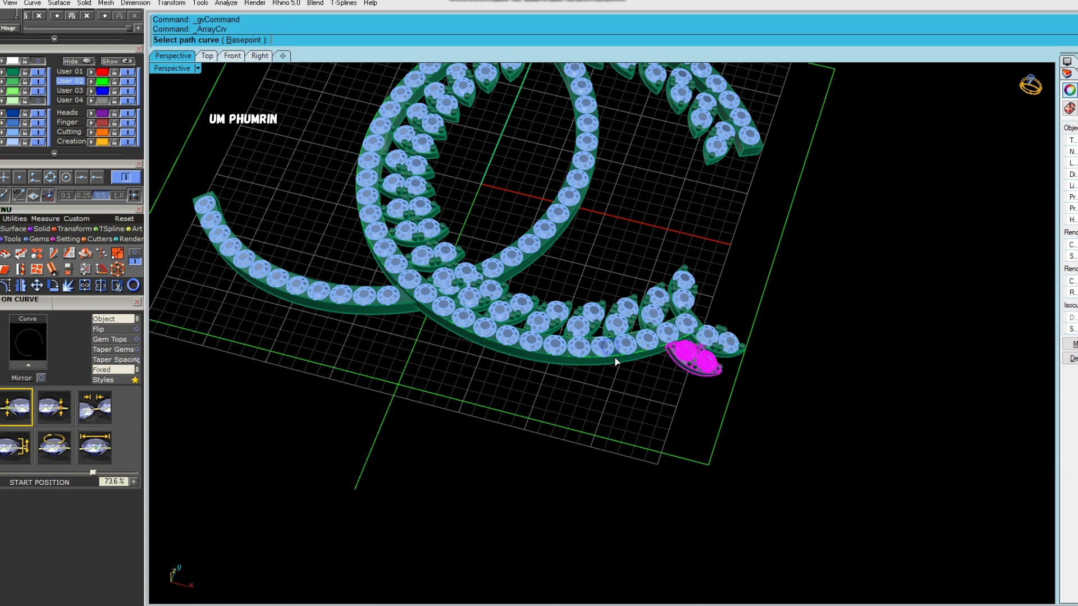
pyautogui.scroll(6, 616, 352)
pyautogui.click(615, 352)
pyautogui.press('Return')
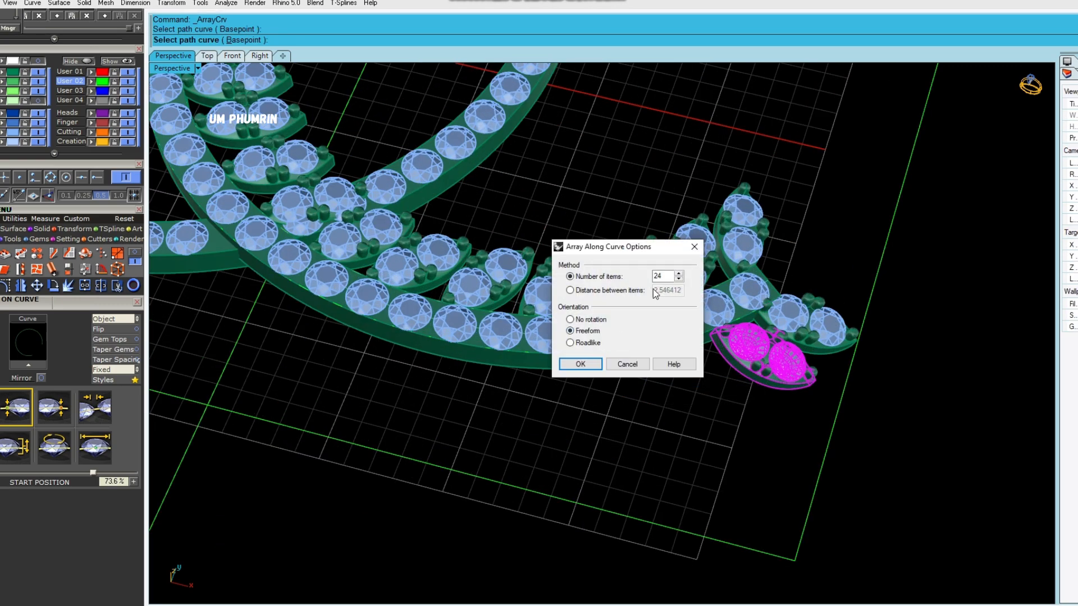
pyautogui.click(582, 365)
pyautogui.moveTo(614, 367); pyautogui.dragTo(632, 418, button='right')
pyautogui.scroll(-8, 628, 362)
pyautogui.scroll(7, 529, 372)
pyautogui.moveTo(529, 373); pyautogui.dragTo(627, 402, button='right')
pyautogui.scroll(-2, 614, 370)
pyautogui.scroll(8, 661, 405)
# Step: Array the copied marquise setting along the outer curve in freeform orientation with a revised number of items
pyautogui.rightClick(662, 407)
pyautogui.click(670, 413)
pyautogui.click(724, 437)
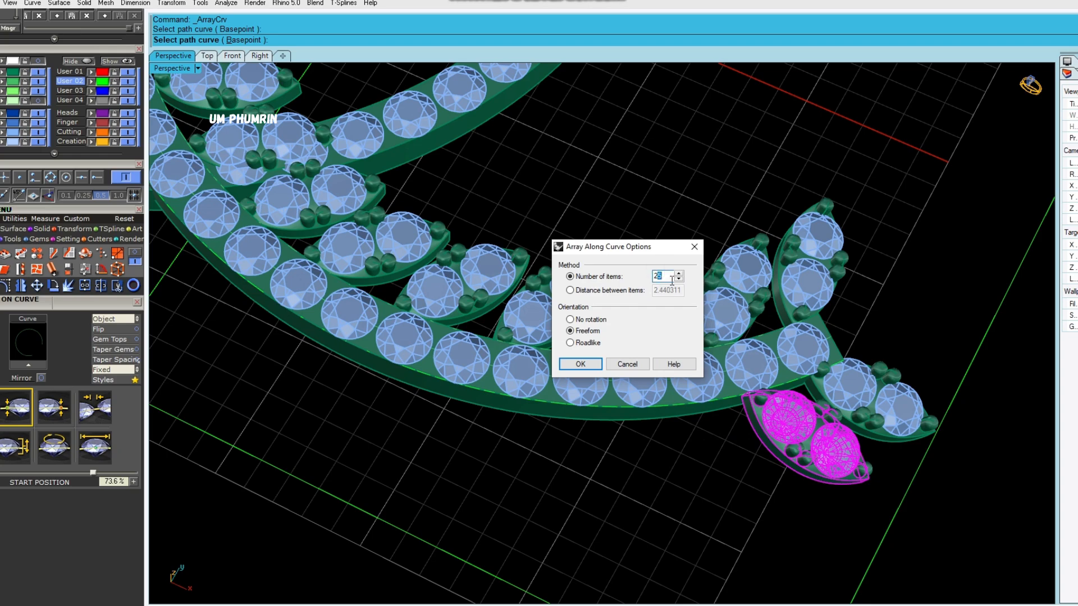
pyautogui.click(581, 364)
pyautogui.moveTo(628, 362); pyautogui.dragTo(572, 336, button='right')
pyautogui.scroll(-5, 658, 383)
pyautogui.press('Escape')
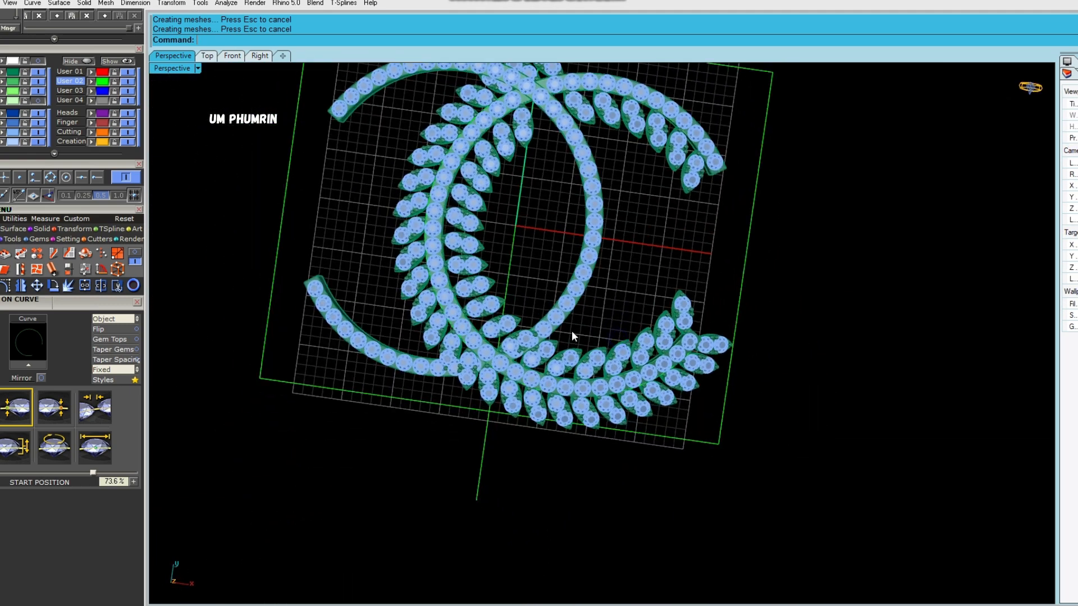
# Step: Delete the three outer marquise settings that overlap the bands at the upper crossing
pyautogui.click(208, 56)
pyautogui.scroll(-4, 486, 248)
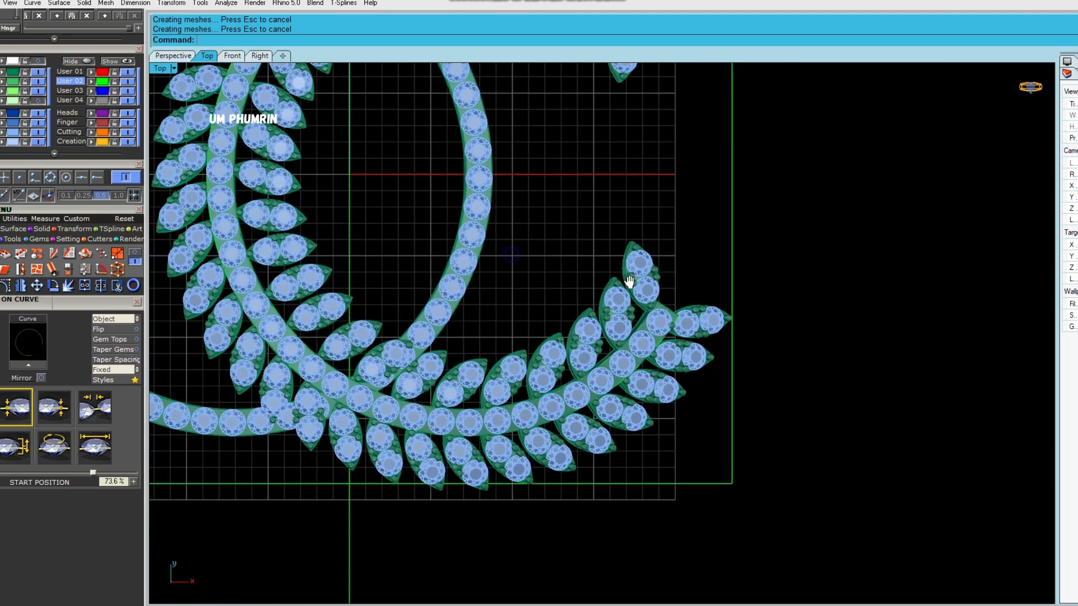
pyautogui.moveTo(544, 275); pyautogui.dragTo(558, 343, button='right')
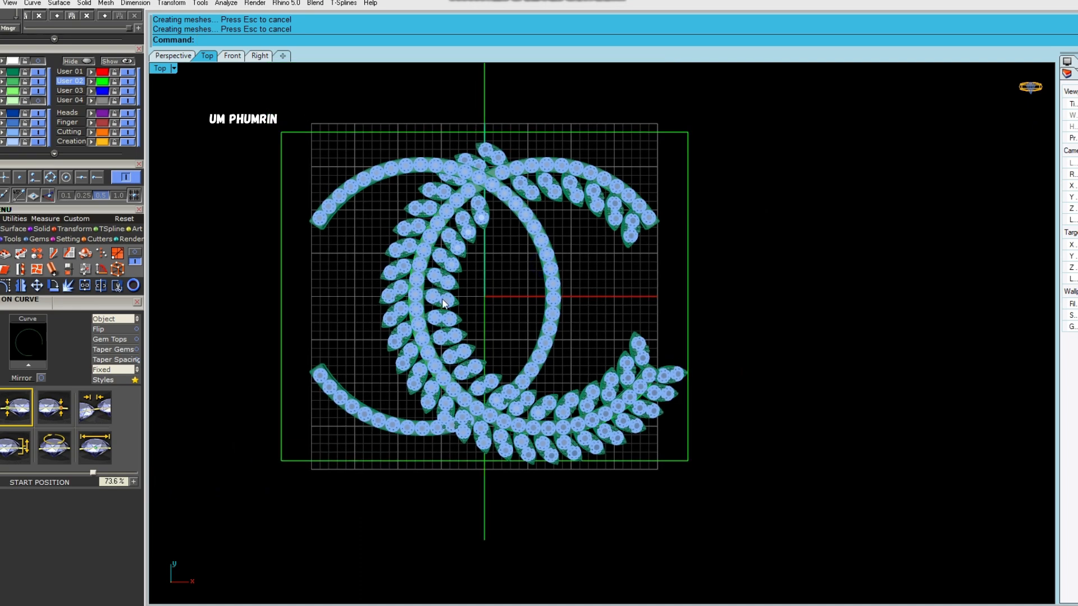
pyautogui.scroll(4, 428, 262)
pyautogui.scroll(4, 475, 196)
pyautogui.moveTo(471, 106); pyautogui.dragTo(459, 218, button='right')
pyautogui.moveTo(606, 282); pyautogui.dragTo(606, 282)
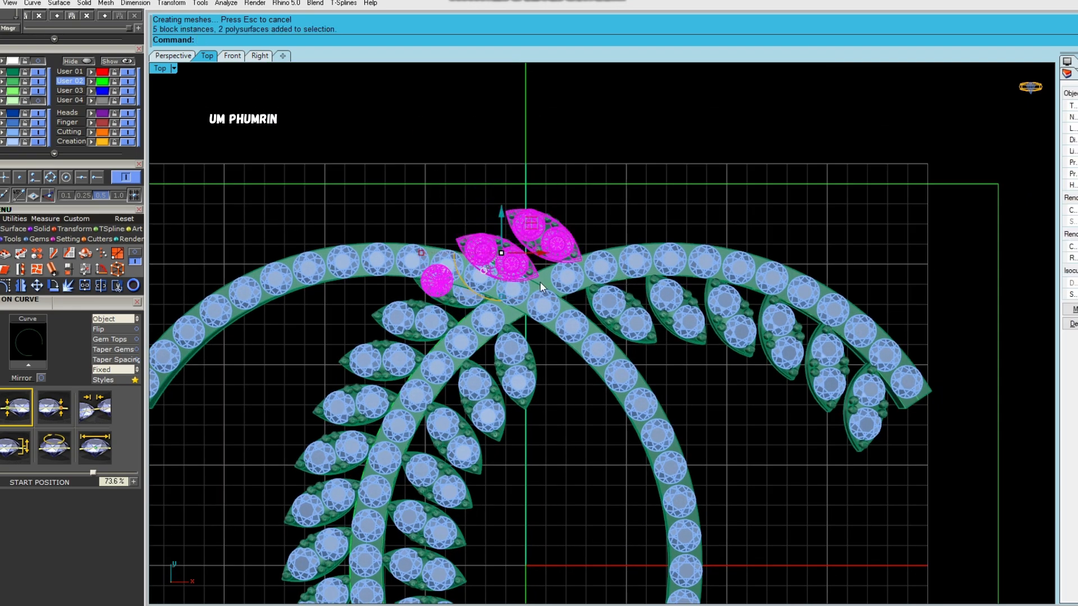
pyautogui.scroll(1, 399, 201)
pyautogui.moveTo(517, 308); pyautogui.dragTo(518, 310)
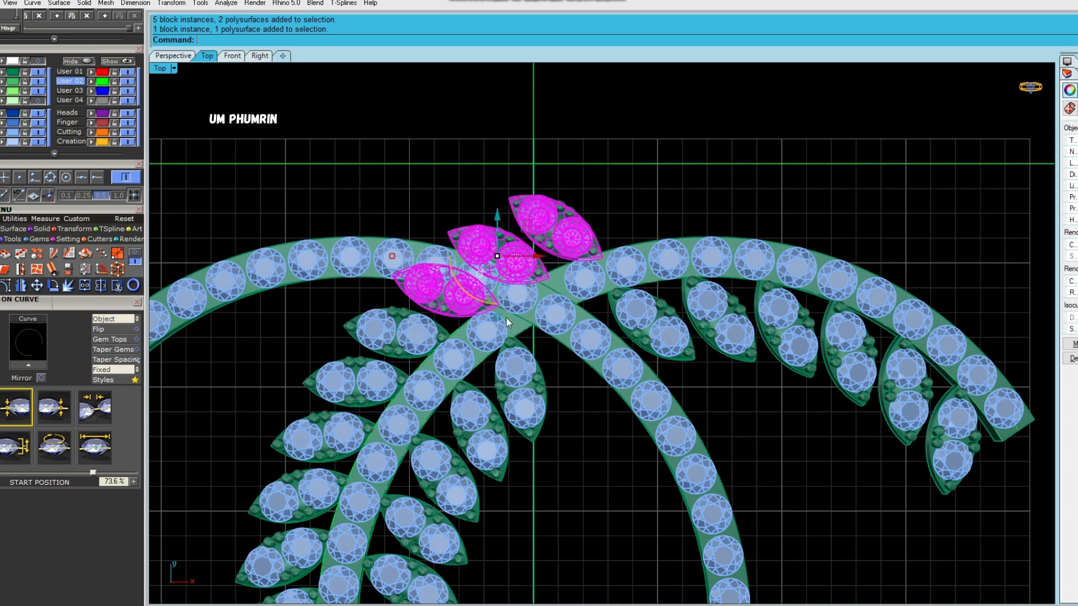
pyautogui.press('Delete')
# Step: Group the parts of each of the two uppermost remaining outer marquise settings, one group per setting
pyautogui.scroll(4, 437, 325)
pyautogui.click(385, 359)
pyautogui.scroll(-4, 462, 365)
pyautogui.scroll(2, 480, 291)
pyautogui.write('g')
pyautogui.press('Return')
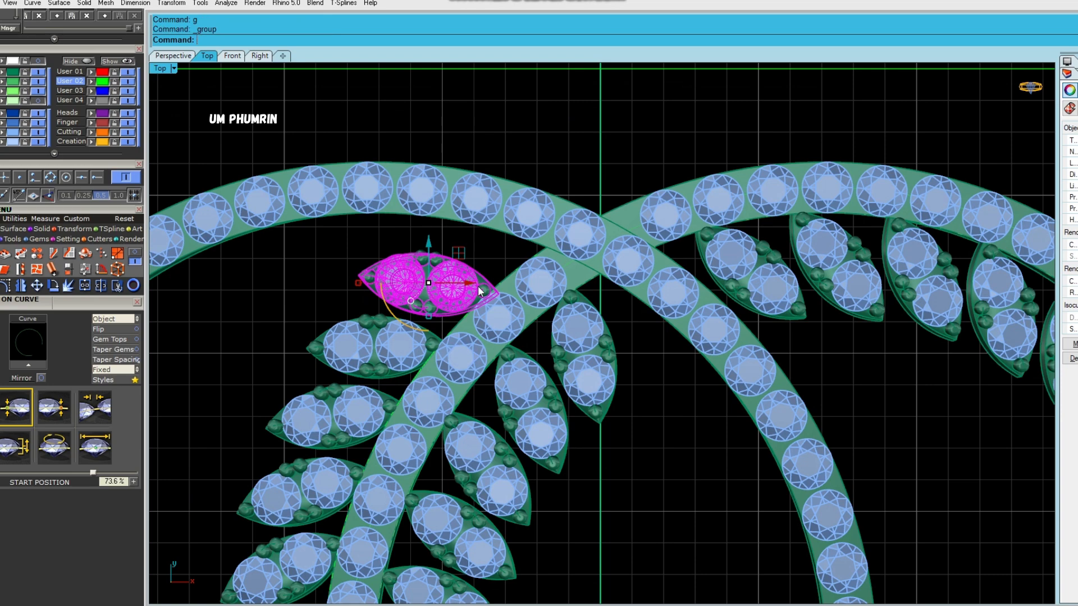
pyautogui.click(314, 293)
pyautogui.scroll(2, 318, 330)
pyautogui.moveTo(247, 298); pyautogui.dragTo(485, 398)
pyautogui.write('g')
pyautogui.press('Return')
# Step: Group the parts of each of the next four marquise settings down the band's outer edge separately
pyautogui.moveTo(430, 407); pyautogui.dragTo(525, 312, button='right')
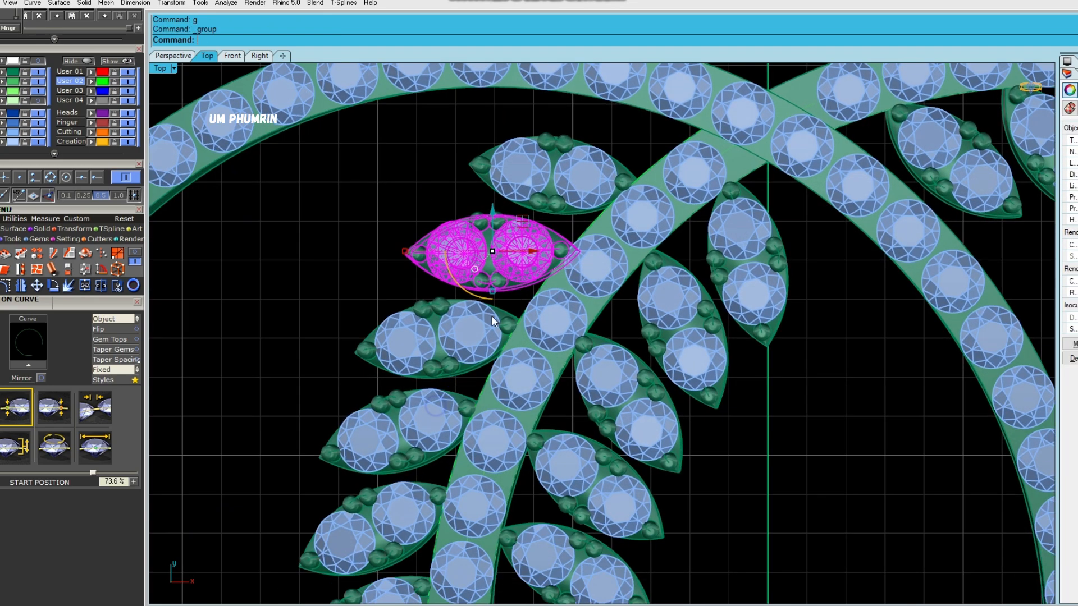
pyautogui.scroll(2, 510, 291)
pyautogui.moveTo(477, 293); pyautogui.dragTo(362, 360)
pyautogui.write('g')
pyautogui.press('Return')
pyautogui.moveTo(414, 405); pyautogui.dragTo(463, 348, button='right')
pyautogui.moveTo(440, 362); pyautogui.dragTo(342, 433)
pyautogui.write('g')
pyautogui.press('Return')
pyautogui.moveTo(401, 437); pyautogui.dragTo(413, 298, button='right')
pyautogui.moveTo(420, 368); pyautogui.dragTo(315, 469)
pyautogui.moveTo(359, 446); pyautogui.dragTo(359, 299, button='right')
pyautogui.moveTo(406, 355); pyautogui.dragTo(290, 457)
pyautogui.moveTo(291, 456); pyautogui.dragTo(359, 369, button='right')
pyautogui.write('g')
pyautogui.press('Return')
# Step: Group the parts of each of the four following outer marquise settings towards the lower crossing, one group per setting
pyautogui.moveTo(453, 507); pyautogui.dragTo(422, 399, button='right')
pyautogui.moveTo(433, 433); pyautogui.dragTo(344, 380)
pyautogui.write('g')
pyautogui.press('Return')
pyautogui.moveTo(413, 451); pyautogui.dragTo(385, 342, button='right')
pyautogui.moveTo(437, 477); pyautogui.dragTo(345, 418)
pyautogui.moveTo(421, 440); pyautogui.dragTo(400, 271, button='right')
pyautogui.write('g')
pyautogui.press('Return')
pyautogui.moveTo(476, 434); pyautogui.dragTo(407, 410)
pyautogui.moveTo(407, 411); pyautogui.dragTo(365, 267, button='right')
pyautogui.write('g')
pyautogui.press('Return')
pyautogui.moveTo(498, 426); pyautogui.dragTo(407, 408)
pyautogui.write('g')
pyautogui.press('Return')
# Step: Group the parts of each outer marquise setting around the lower crossing separately, leaving the band out of the selection
pyautogui.moveTo(420, 400); pyautogui.dragTo(390, 293, button='right')
pyautogui.moveTo(427, 411); pyautogui.dragTo(359, 310)
pyautogui.write('g')
pyautogui.press('Return')
pyautogui.moveTo(510, 440); pyautogui.dragTo(427, 358, button='right')
pyautogui.moveTo(470, 342); pyautogui.dragTo(397, 404)
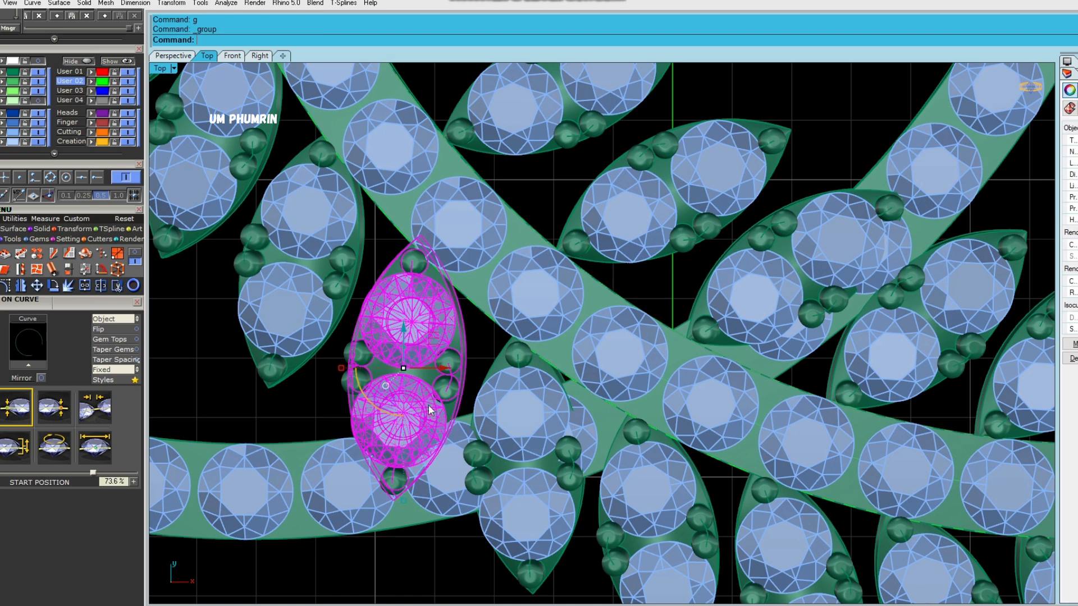
pyautogui.moveTo(575, 457); pyautogui.dragTo(526, 404, button='right')
pyautogui.moveTo(425, 245); pyautogui.dragTo(545, 513)
pyautogui.keyDown('shift'); pyautogui.click(523, 385); pyautogui.keyUp('shift')
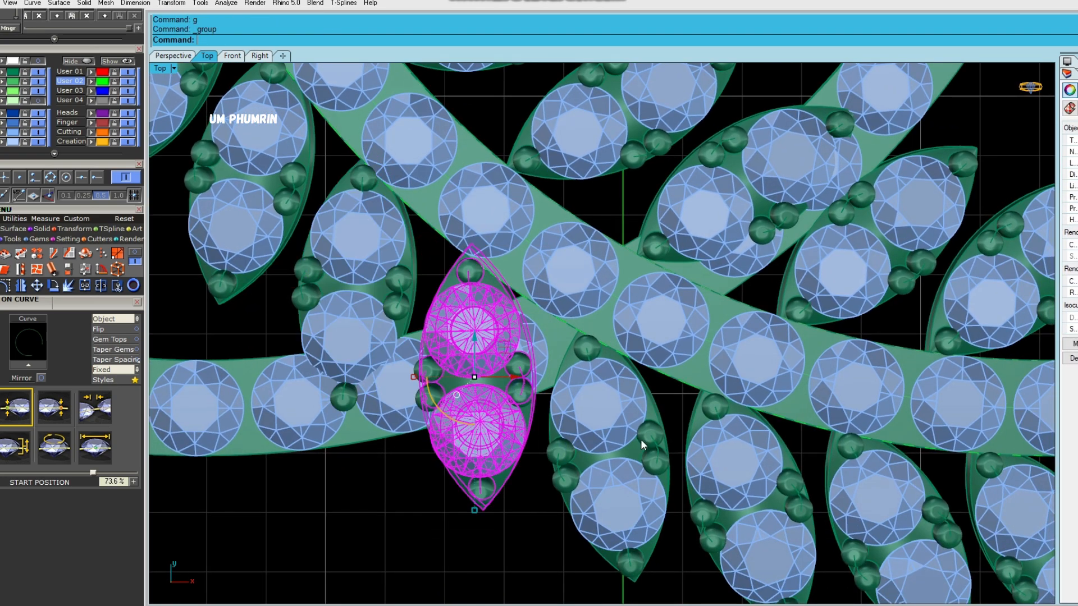
pyautogui.moveTo(657, 572); pyautogui.dragTo(556, 504, button='right')
pyautogui.moveTo(562, 515); pyautogui.dragTo(553, 498)
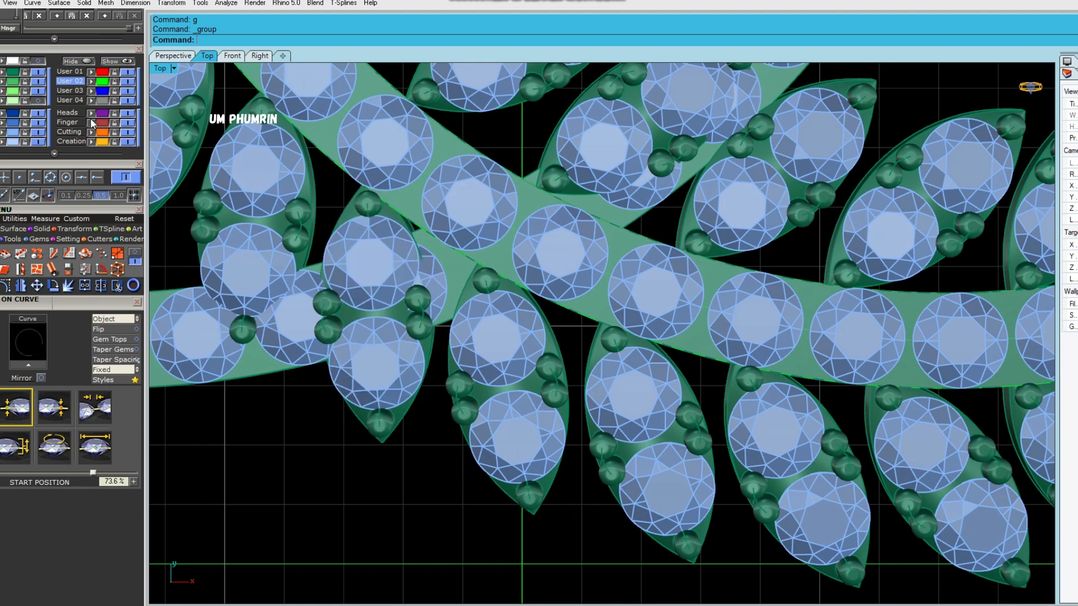
# Step: Turn off the User 02 layer and group the parts of each of the next two outer marquise settings past the lower crossing
pyautogui.click(128, 81)
pyautogui.moveTo(502, 346); pyautogui.dragTo(502, 346)
pyautogui.press('g')
pyautogui.press('Return')
pyautogui.moveTo(682, 594); pyautogui.dragTo(561, 515, button='right')
pyautogui.moveTo(563, 515); pyautogui.dragTo(527, 353)
pyautogui.press('g')
pyautogui.press('Return')
# Step: Group the parts of each of the two following outer settings along the lower arm, excluding the neighbouring setting from the first selection
pyautogui.moveTo(758, 553); pyautogui.dragTo(679, 366)
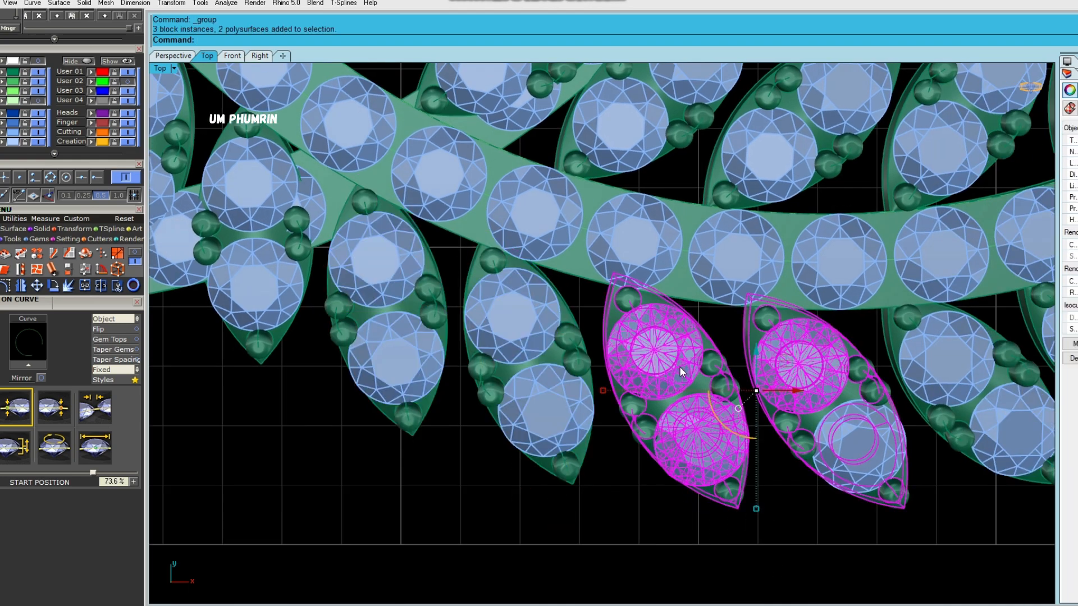
pyautogui.moveTo(840, 560); pyautogui.dragTo(723, 528, button='right')
pyautogui.keyDown('ctrl'); pyautogui.click(675, 376); pyautogui.keyUp('ctrl')
pyautogui.keyDown('ctrl'); pyautogui.moveTo(683, 396); pyautogui.dragTo(672, 335); pyautogui.keyUp('ctrl')
pyautogui.press('g')
pyautogui.press('Return')
pyautogui.moveTo(753, 518); pyautogui.dragTo(683, 353)
pyautogui.press('g')
pyautogui.press('Return')
# Step: Group the parts of each of the next two outer marquise settings further along the lower arm separately
pyautogui.moveTo(896, 410); pyautogui.dragTo(719, 415, button='right')
pyautogui.moveTo(693, 522); pyautogui.dragTo(659, 352)
pyautogui.press('g')
pyautogui.press('Return')
pyautogui.moveTo(824, 408); pyautogui.dragTo(675, 436, button='right')
pyautogui.moveTo(691, 474); pyautogui.dragTo(664, 339)
pyautogui.press('g')
pyautogui.press('Return')
# Step: Group the parts of each remaining outer marquise setting towards the lower arm's tip, one group per setting
pyautogui.moveTo(810, 362); pyautogui.dragTo(705, 421, button='right')
pyautogui.moveTo(705, 421); pyautogui.dragTo(663, 337)
pyautogui.moveTo(932, 380); pyautogui.dragTo(812, 501, button='right')
pyautogui.moveTo(812, 501); pyautogui.dragTo(693, 377)
pyautogui.moveTo(891, 369); pyautogui.dragTo(792, 428, button='right')
pyautogui.moveTo(794, 450); pyautogui.dragTo(704, 341)
pyautogui.moveTo(817, 322); pyautogui.dragTo(738, 452, button='right')
pyautogui.moveTo(891, 446); pyautogui.dragTo(729, 392)
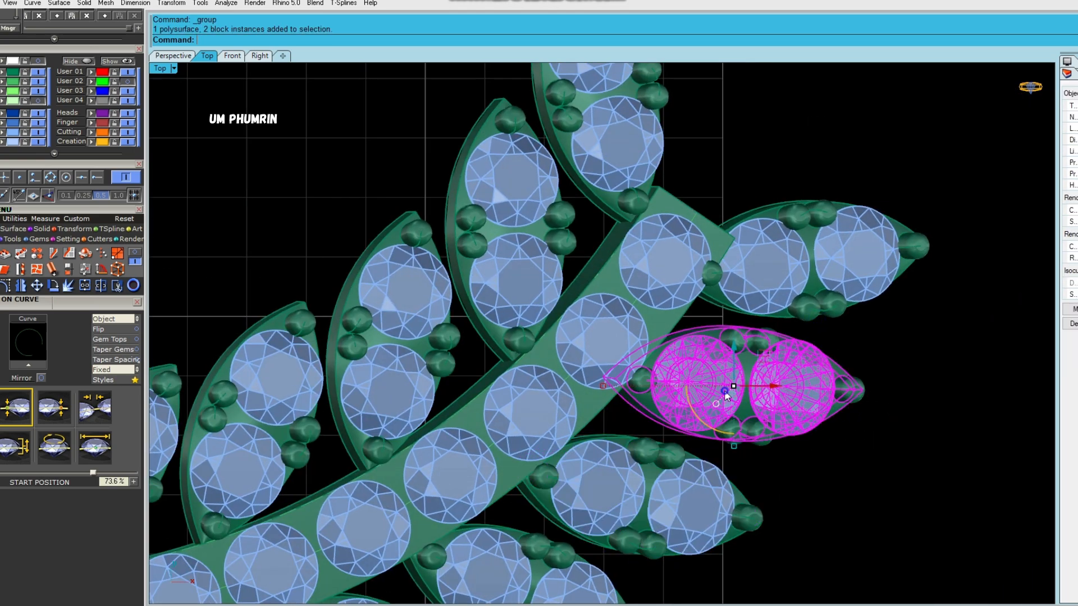
pyautogui.press('g')
pyautogui.press('Return')
# Step: Examine the whole piece with its grouped marquise settings from above and in perspective
pyautogui.scroll(-7, 802, 398)
pyautogui.click(827, 479)
pyautogui.scroll(-2, 887, 435)
pyautogui.moveTo(891, 440); pyautogui.dragTo(796, 489, button='right')
pyautogui.click(826, 487)
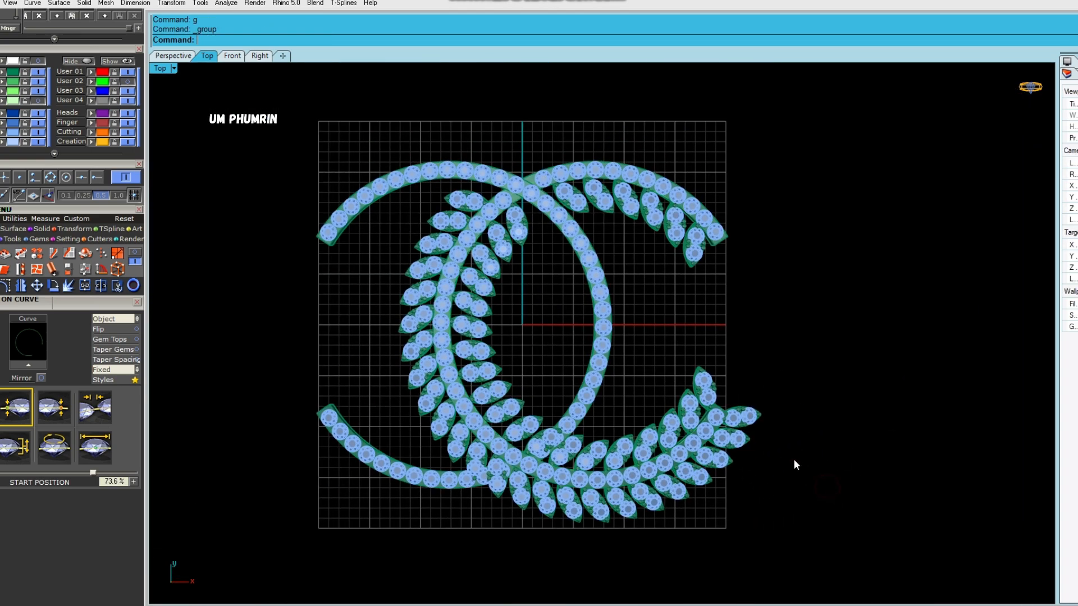
pyautogui.click(173, 55)
pyautogui.moveTo(443, 264); pyautogui.dragTo(548, 392, button='right')
pyautogui.moveTo(492, 406); pyautogui.dragTo(522, 313, button='right')
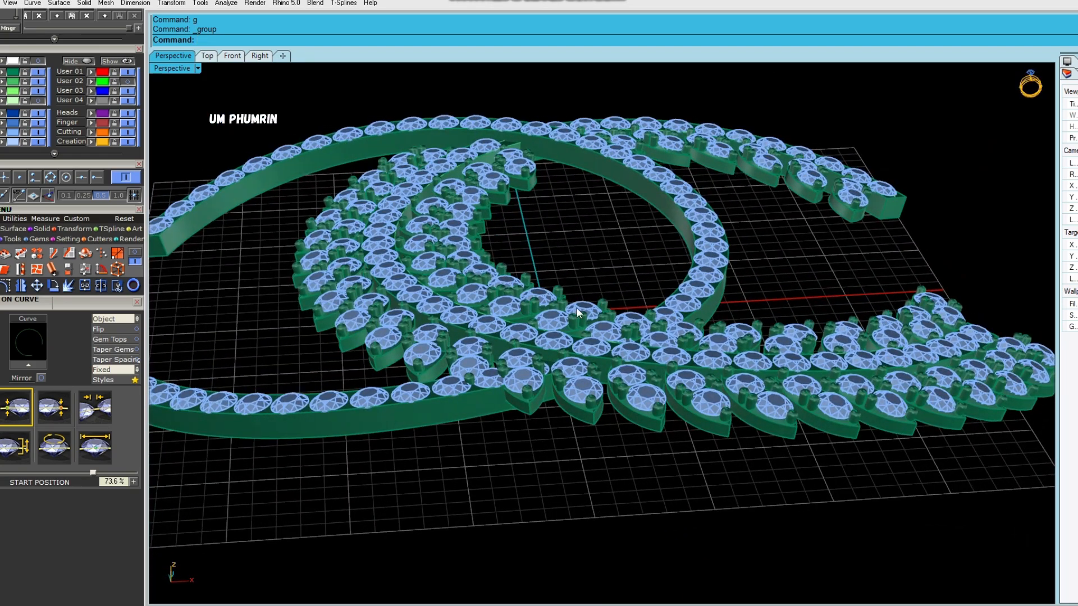
pyautogui.scroll(-2, 569, 309)
pyautogui.moveTo(590, 364); pyautogui.dragTo(409, 226, button='right')
# Step: Duplicate two grouped outer marquise settings onto the outer edge at the upper arm's tip
pyautogui.click(207, 56)
pyautogui.scroll(-2, 522, 260)
pyautogui.scroll(1, 487, 355)
pyautogui.click(490, 352)
pyautogui.scroll(5, 679, 286)
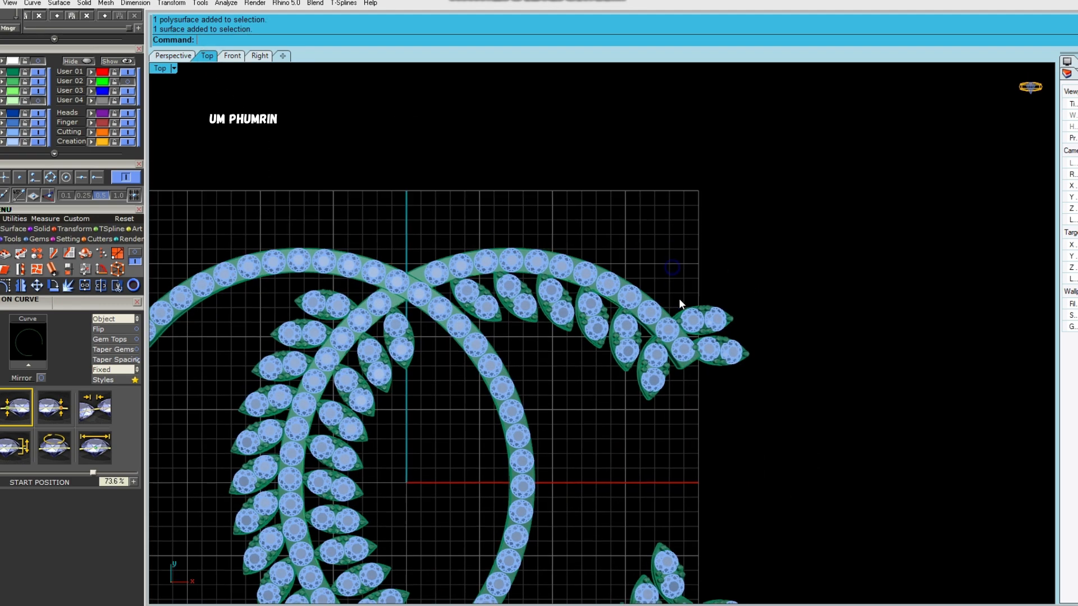
# Step: Extract the upper arm's outer edge as a curve and cut away its excess part beyond the upper crossing
pyautogui.press('Return')
pyautogui.click(650, 303)
pyautogui.press('Return')
pyautogui.write('Ss')
pyautogui.press('Return')
pyautogui.click(254, 40)
pyautogui.click(245, 284)
pyautogui.press('Return')
pyautogui.keyDown('ctrl'); pyautogui.click(264, 277); pyautogui.keyUp('ctrl')
pyautogui.write('De')
pyautogui.press('Return')
# Step: Rebuild the extracted curve along the upper arm's outer edge
pyautogui.click(298, 255)
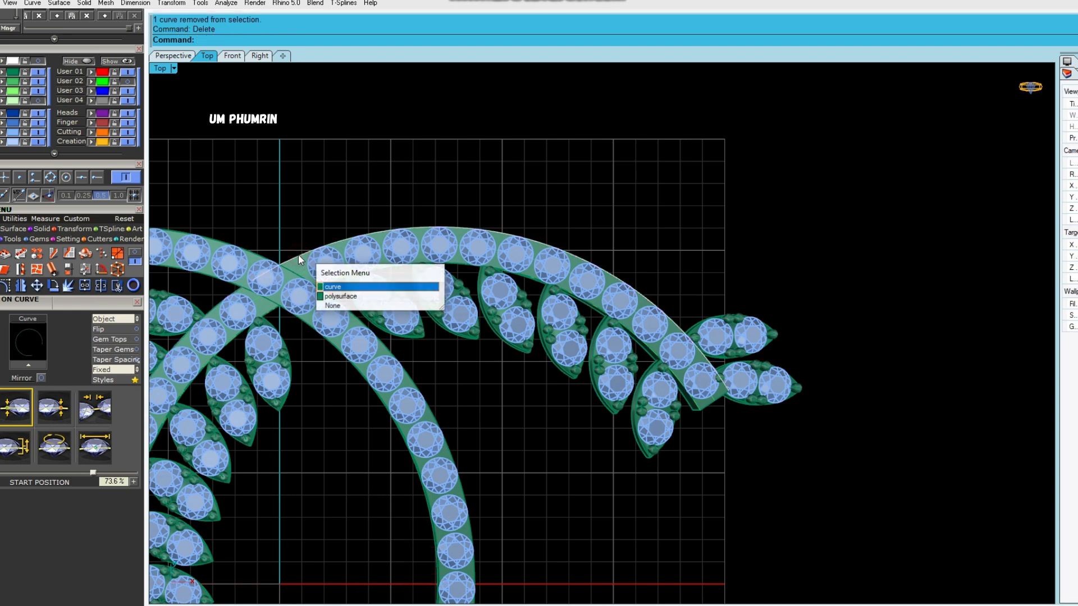
pyautogui.click(299, 255)
pyautogui.write('Rebuild')
pyautogui.press('Return')
pyautogui.press('Return')
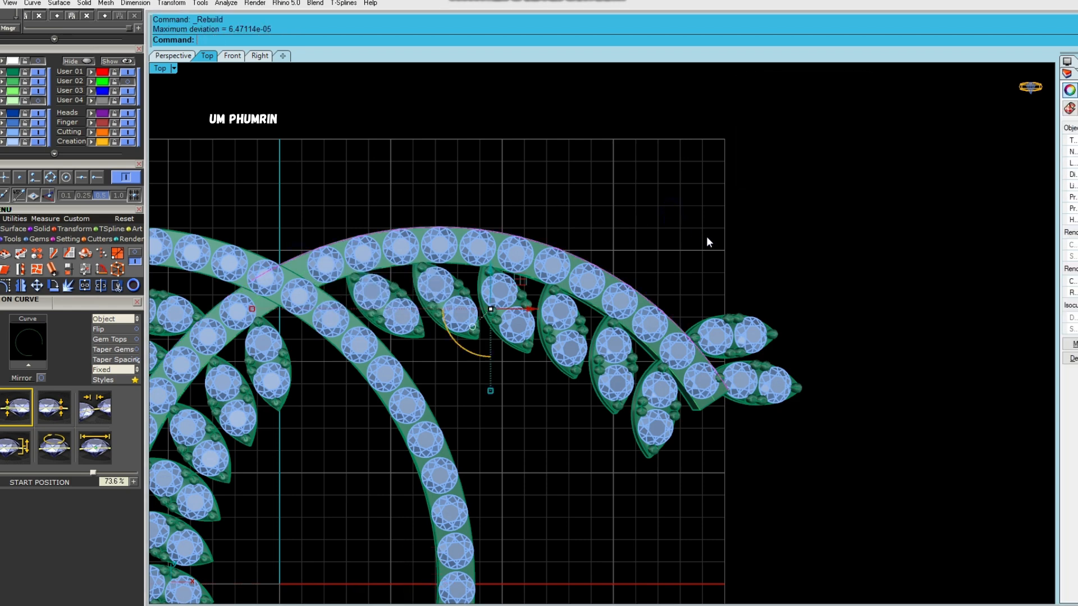
# Step: Put the rebuilt edge curve on the bright green User 02 layer and show that layer
pyautogui.click(738, 335)
pyautogui.scroll(3, 673, 322)
pyautogui.click(683, 325)
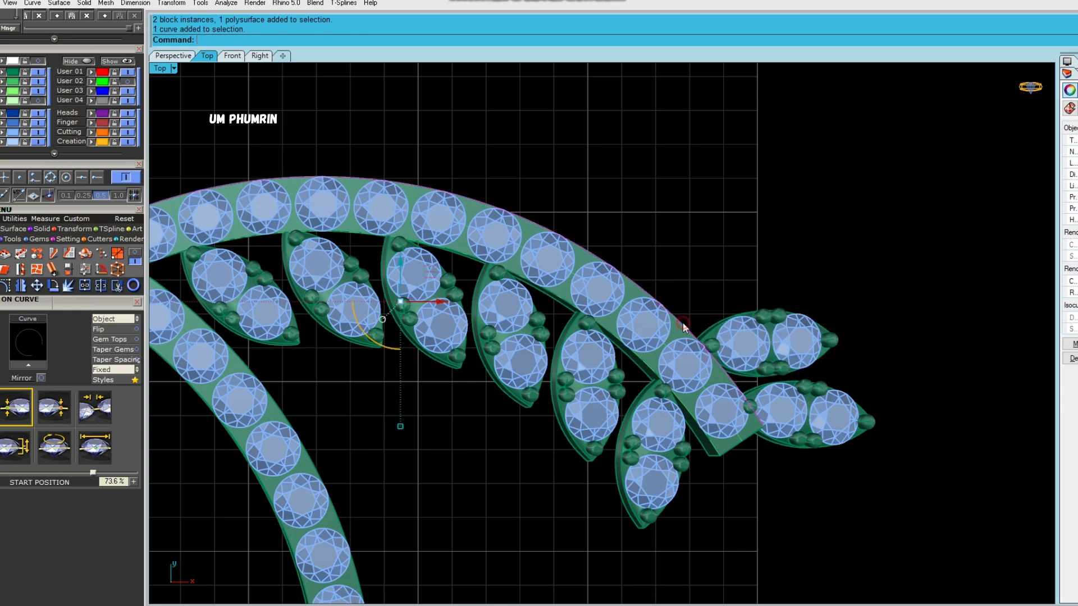
pyautogui.click(37, 81)
pyautogui.press('Escape')
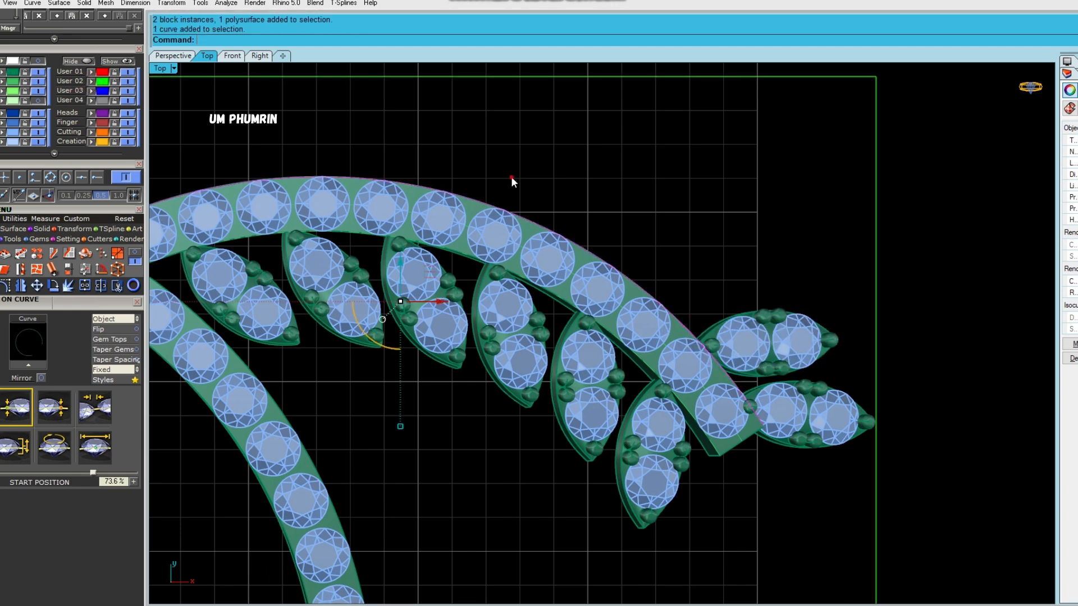
# Step: Try to array the second outermost marquise setting along the upper arm's edge curve with freeform orientation
pyautogui.click(738, 329)
pyautogui.click(53, 269)
pyautogui.scroll(2, 585, 274)
pyautogui.click(648, 283)
pyautogui.click(680, 315)
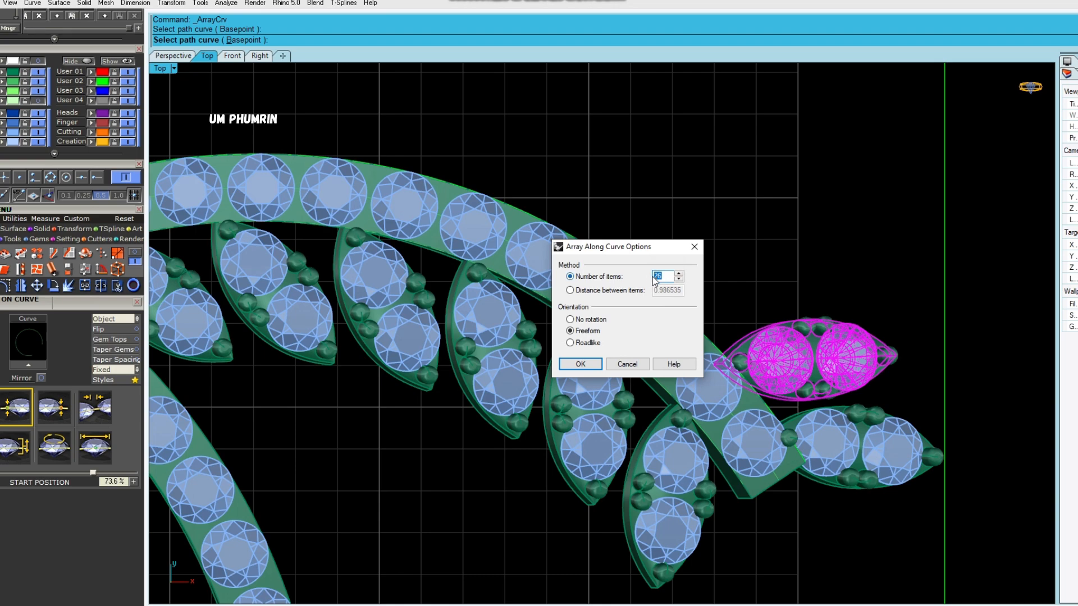
pyautogui.click(585, 363)
pyautogui.scroll(-3, 624, 265)
pyautogui.hotkey('ctrl', 'z')
# Step: Array the marquise setting along the upper arm's edge curve as 12 items with freeform orientation and check the spacing
pyautogui.rightClick(637, 284)
pyautogui.click(643, 283)
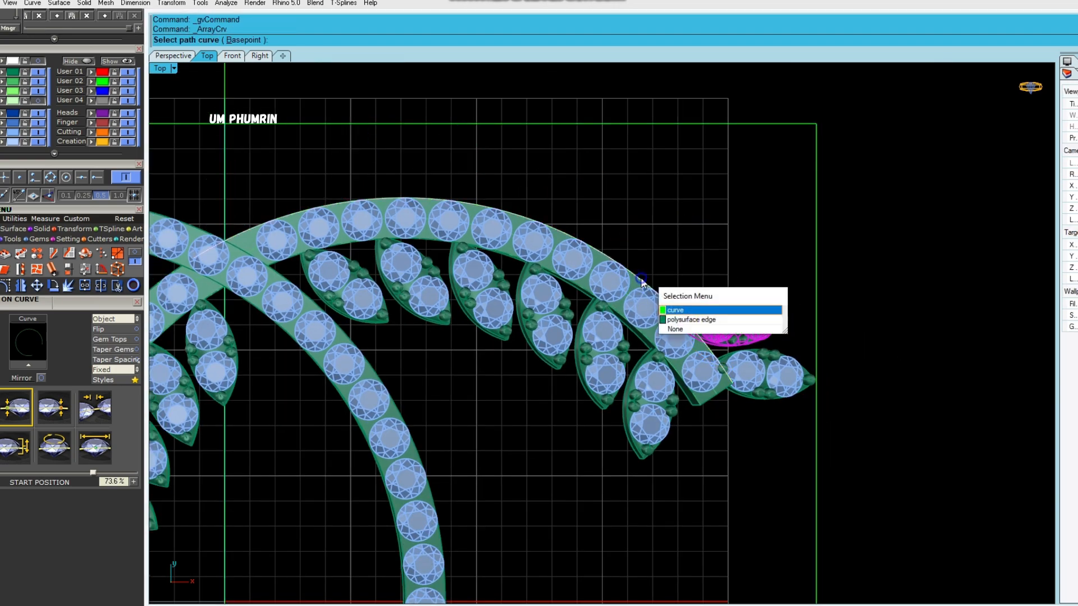
pyautogui.click(680, 312)
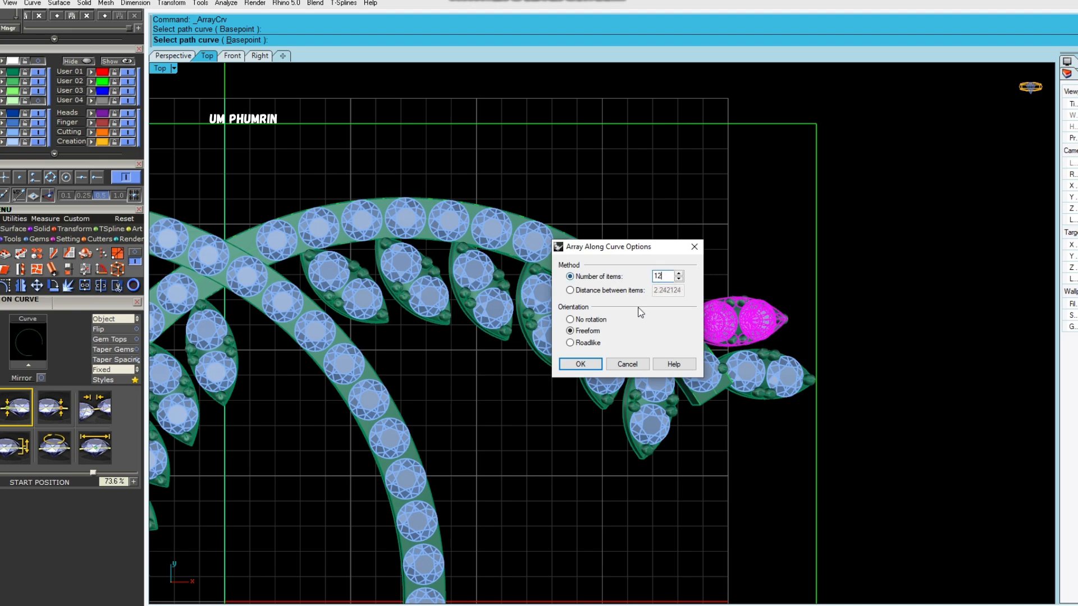
pyautogui.click(580, 364)
pyautogui.scroll(-1, 623, 270)
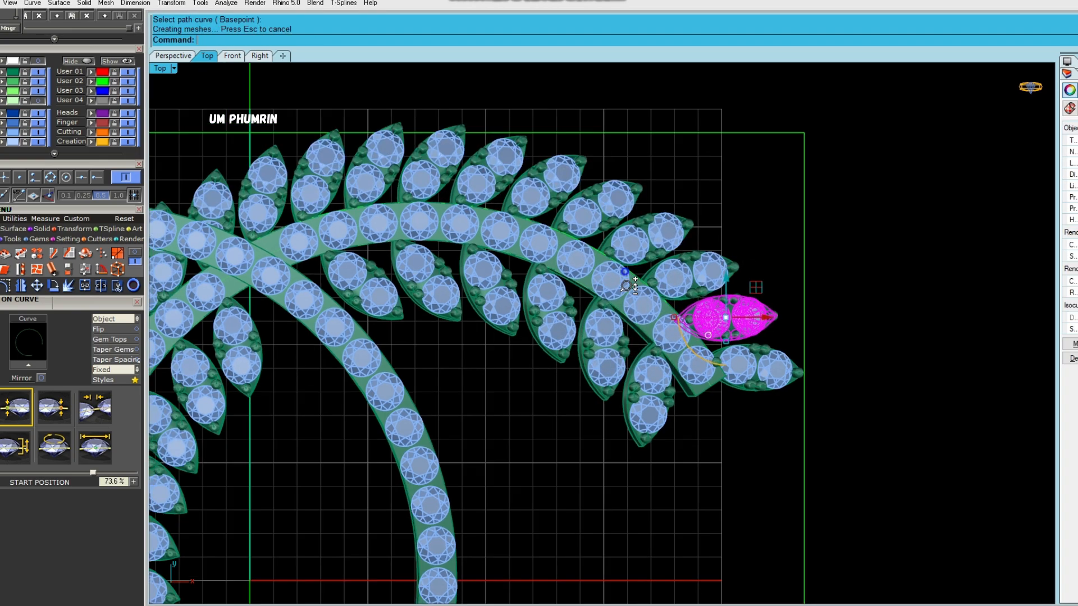
pyautogui.scroll(-5, 625, 277)
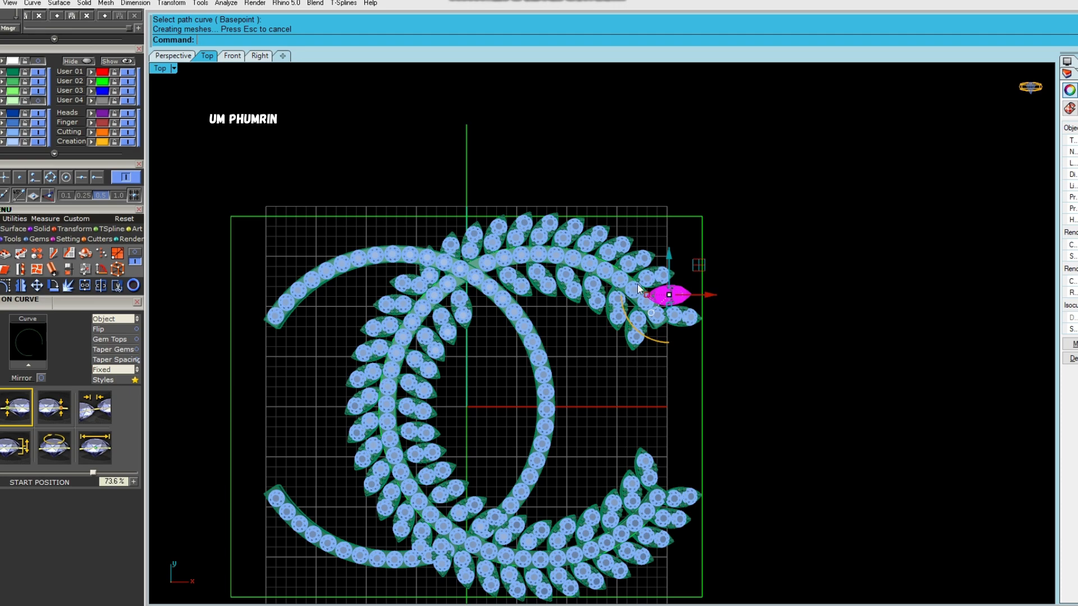
pyautogui.scroll(2, 631, 287)
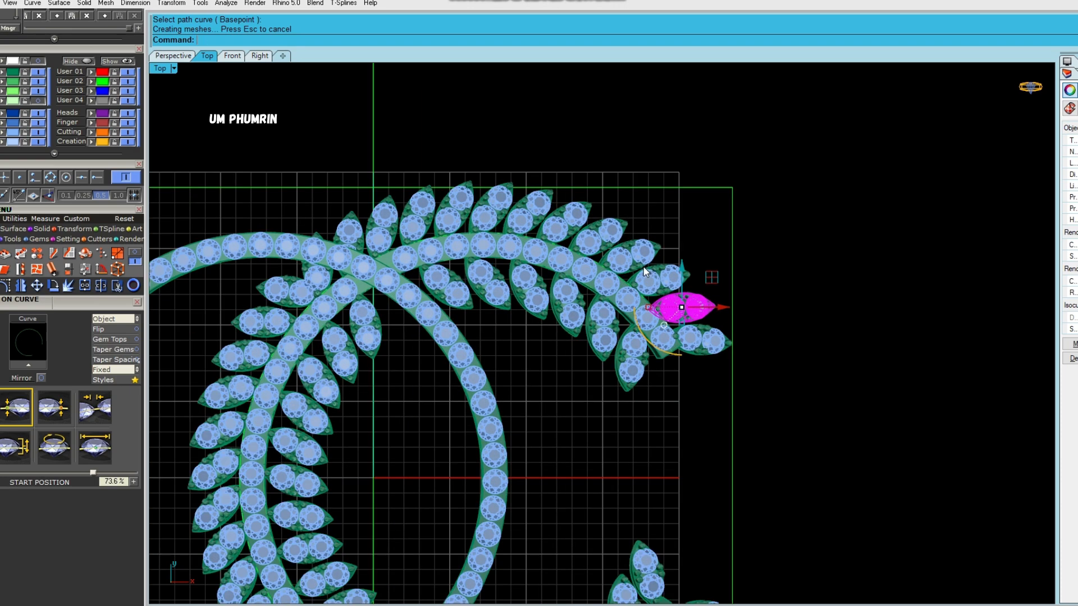
pyautogui.scroll(-1, 634, 292)
pyautogui.scroll(1, 633, 292)
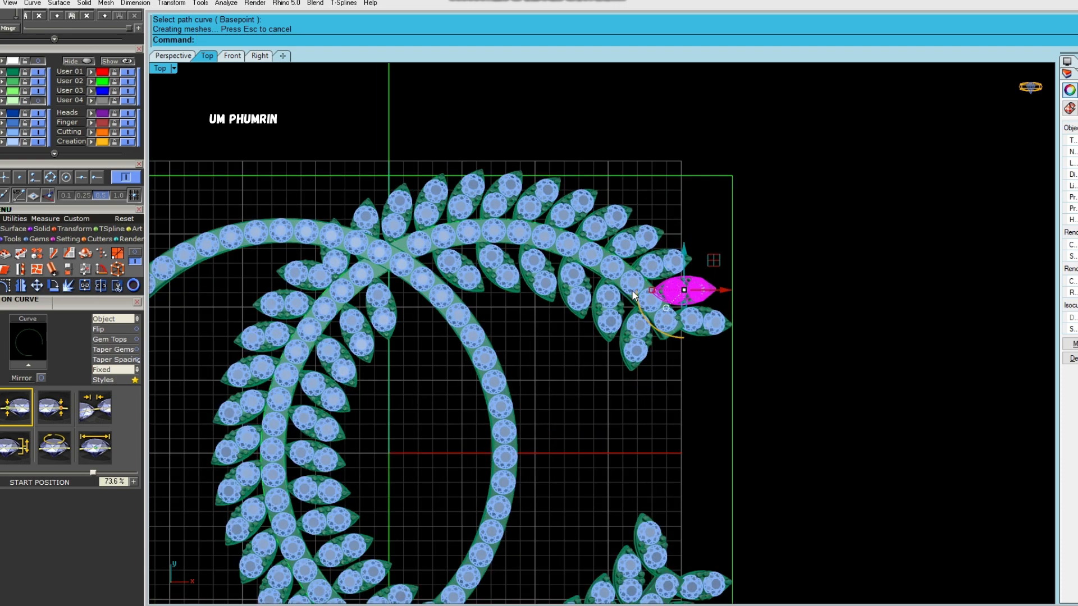
# Step: Array the marquise setting along the upper arm's outer edge curve as 11 items with freeform orientation
pyautogui.click(631, 264)
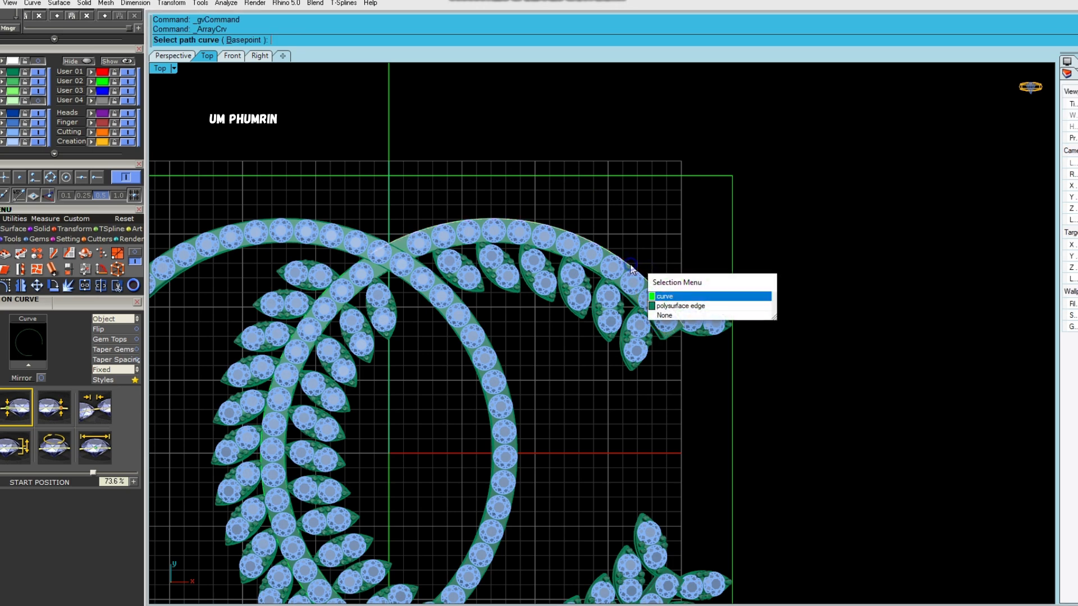
pyautogui.press('Return')
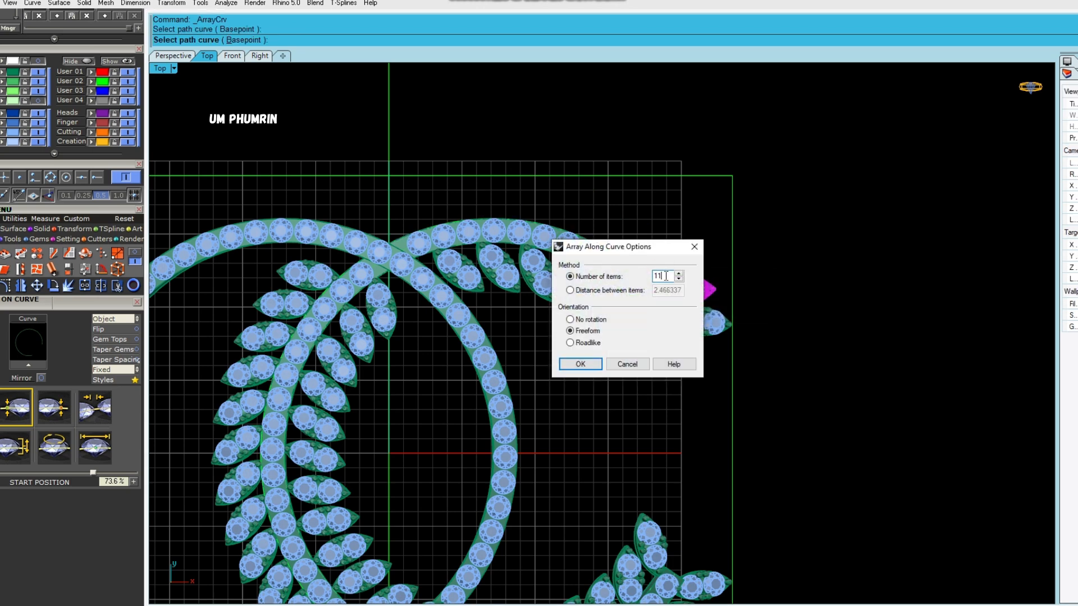
pyautogui.click(580, 364)
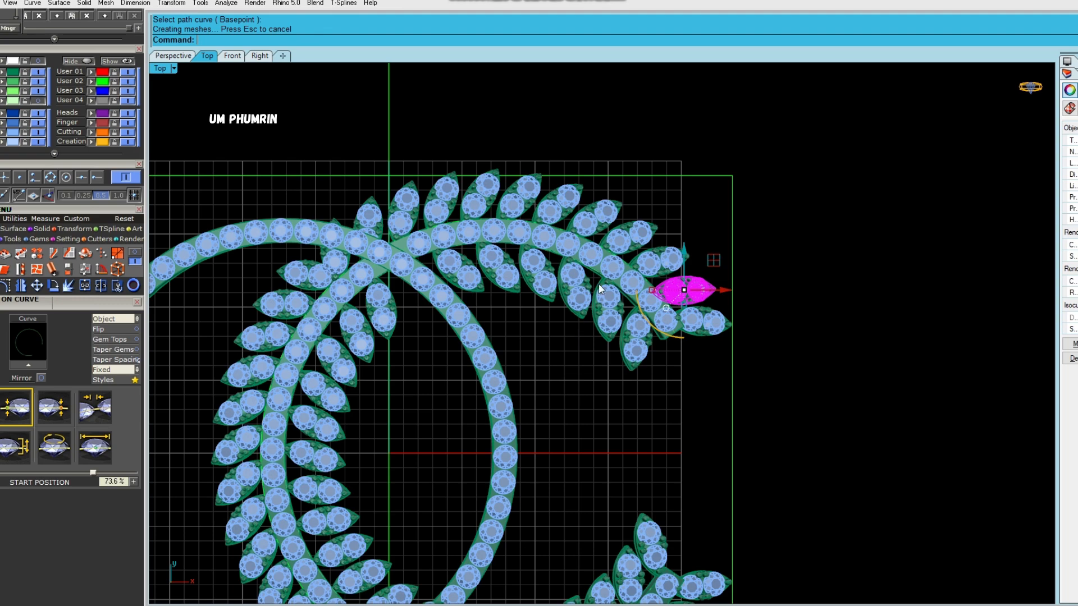
pyautogui.scroll(-1, 600, 306)
pyautogui.press('Escape')
pyautogui.scroll(-1, 617, 188)
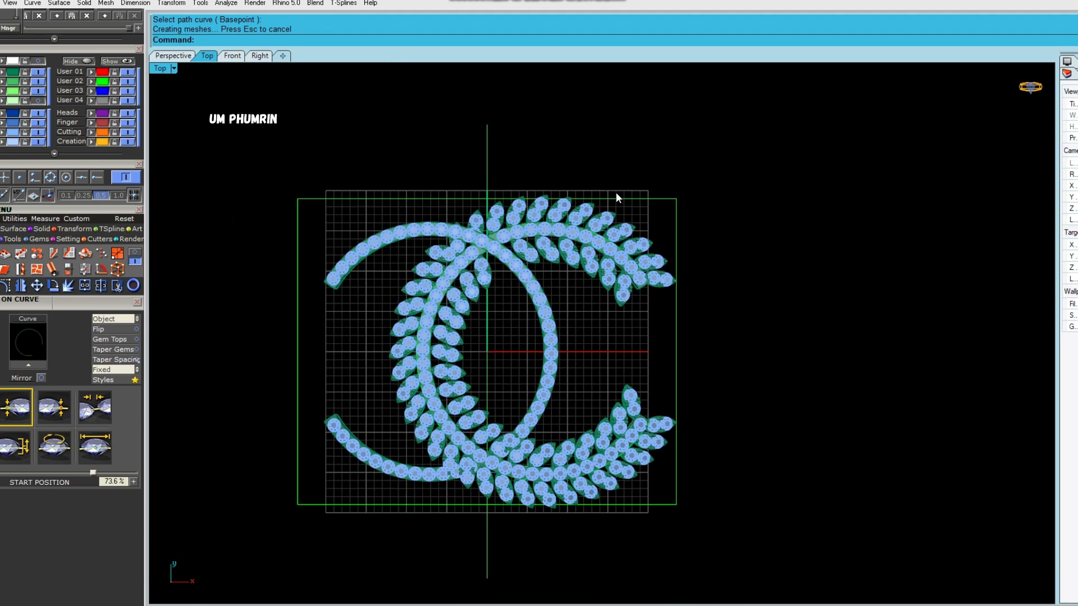